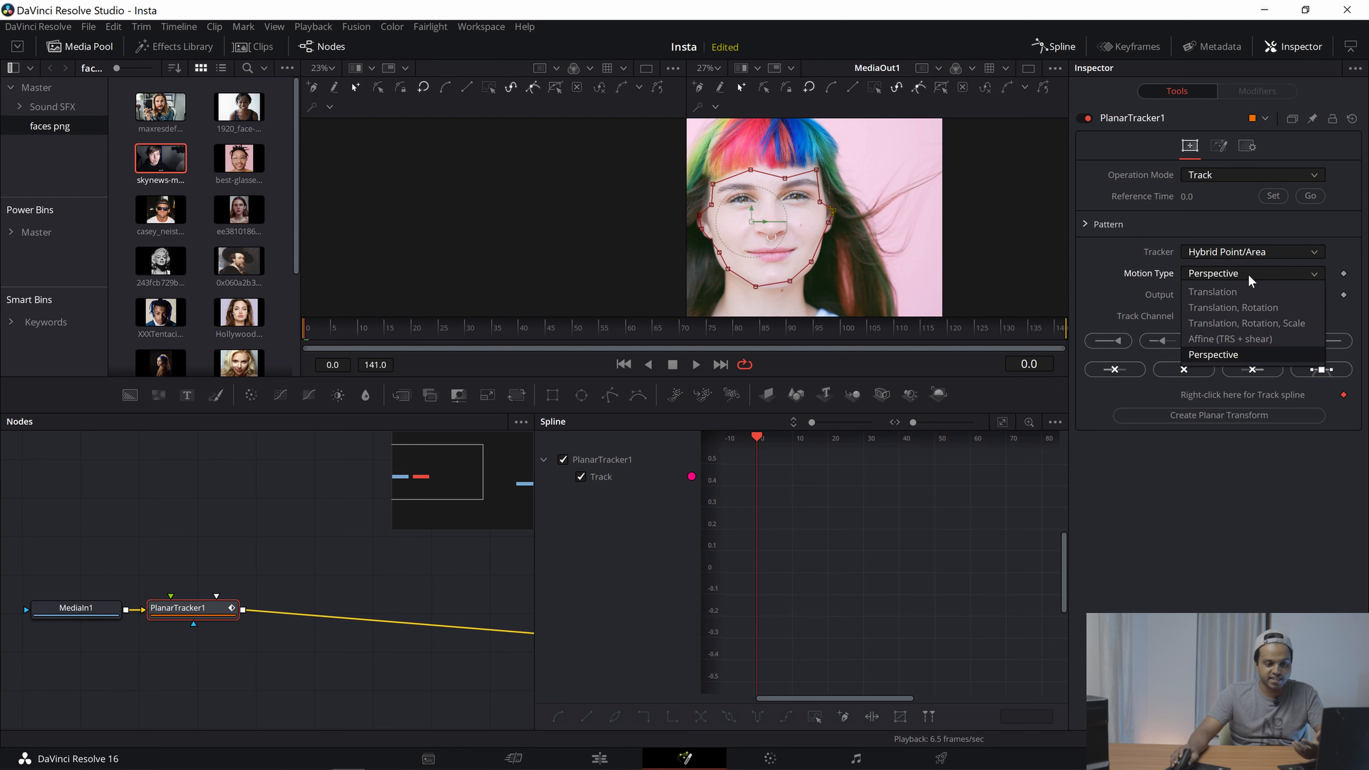
Set the planar tracker's motion type to Translation, Rotation, Scale and track the face forward through the whole clip.
click(1248, 274)
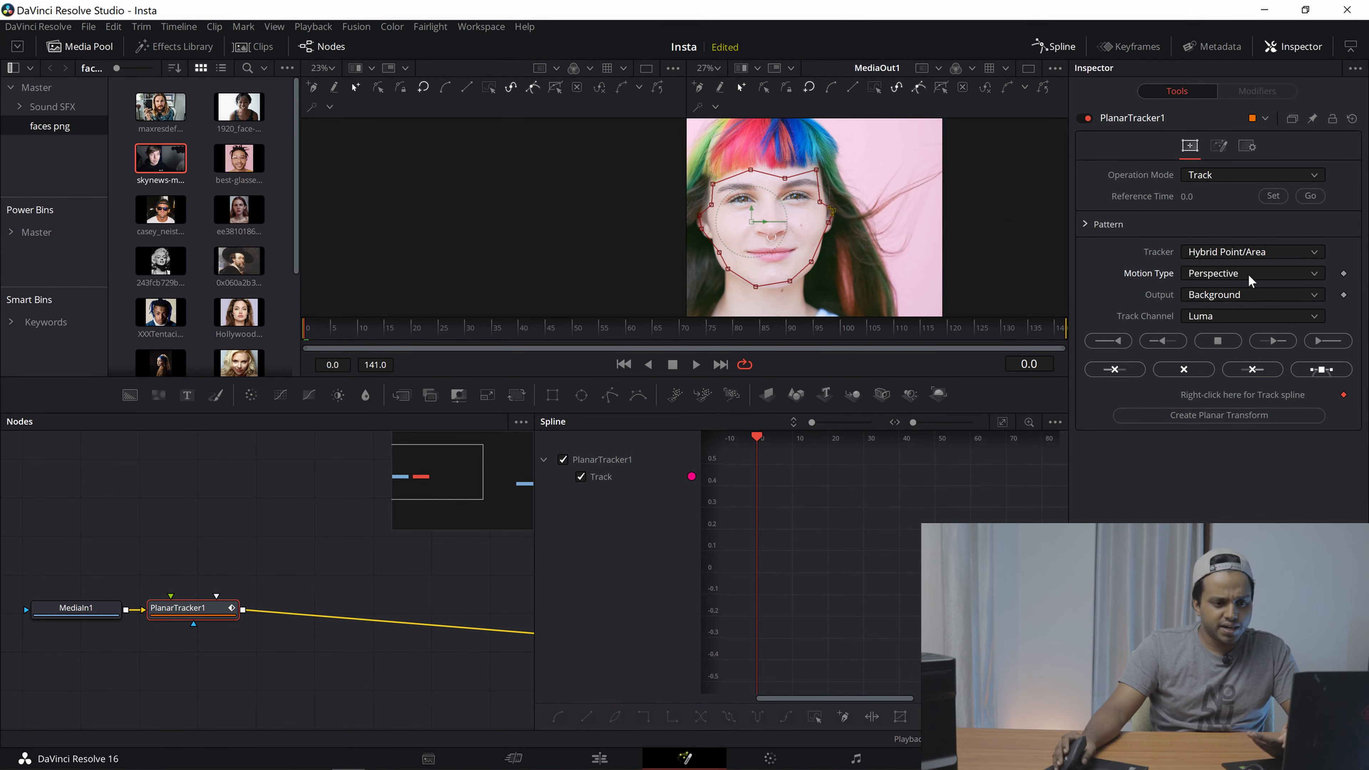
click(1248, 274)
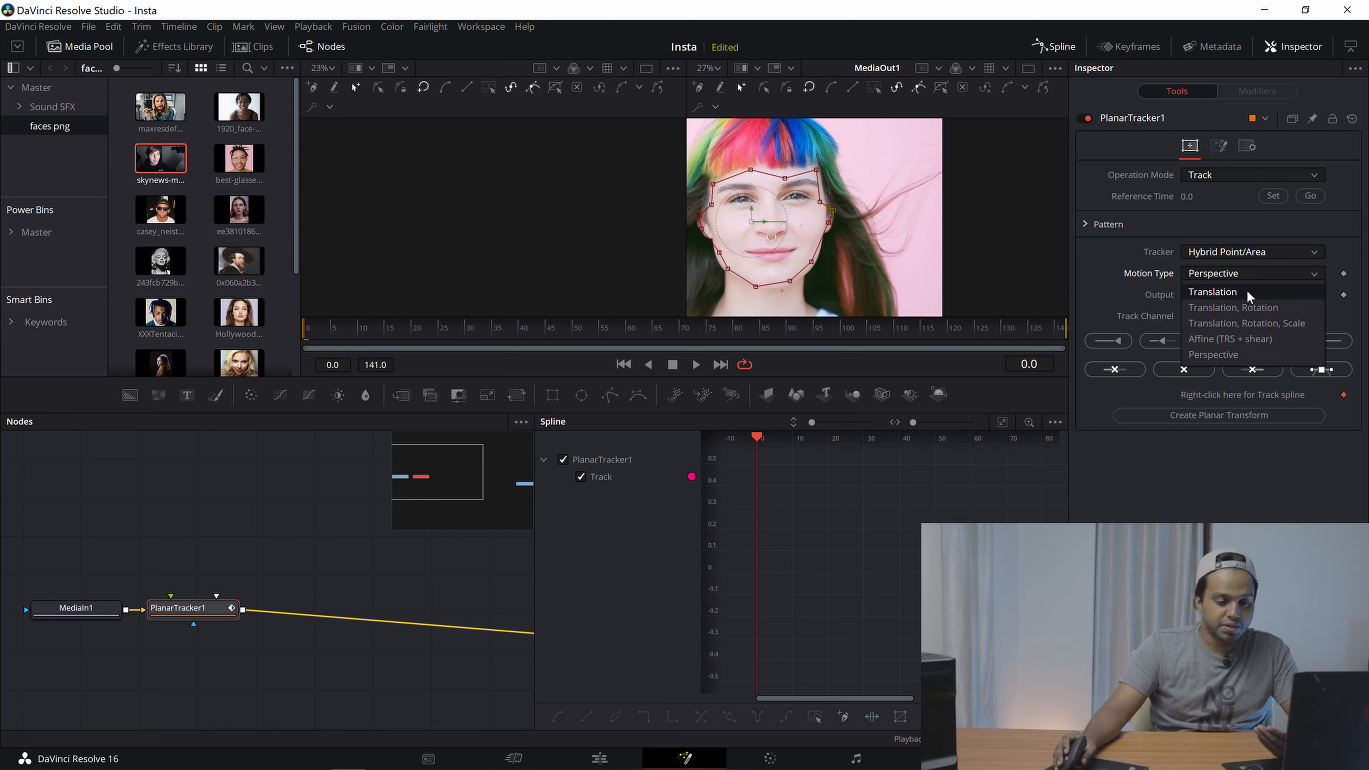
click(1246, 322)
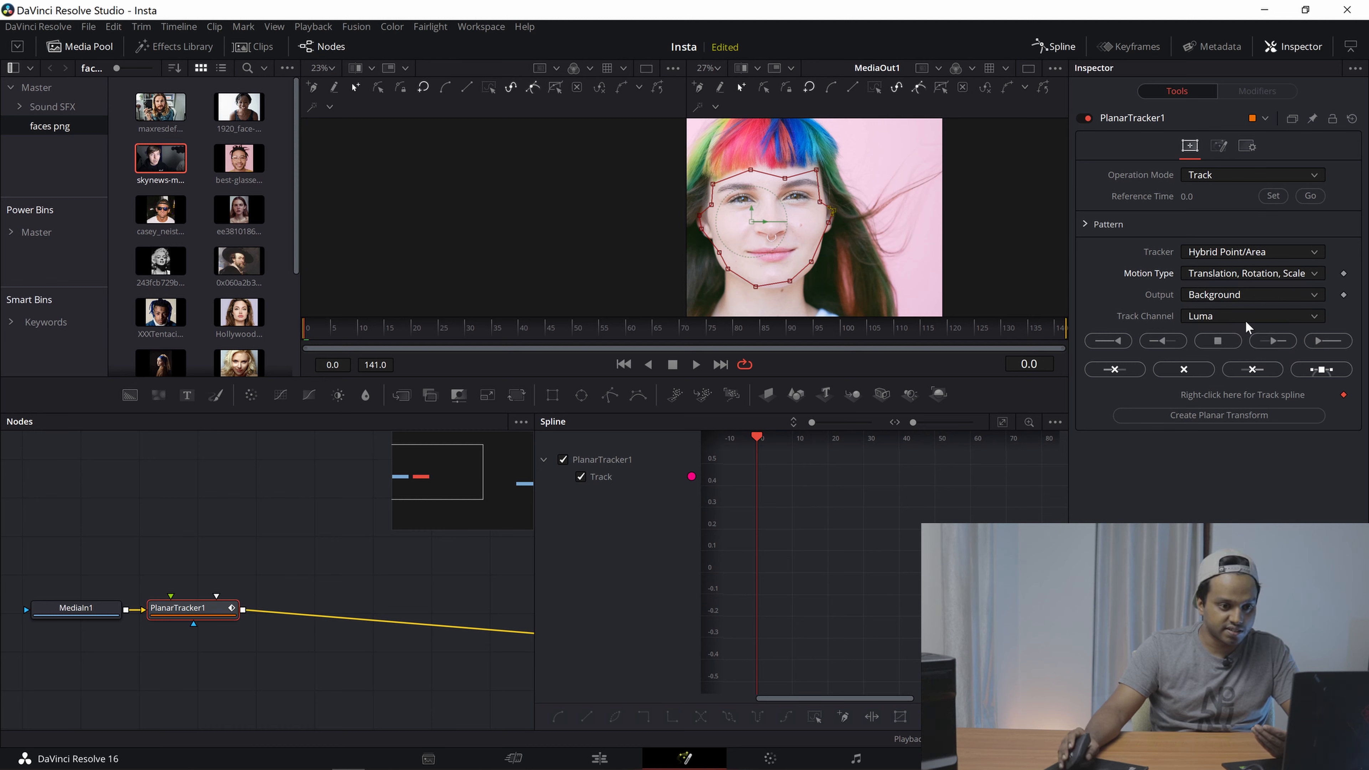
click(1330, 340)
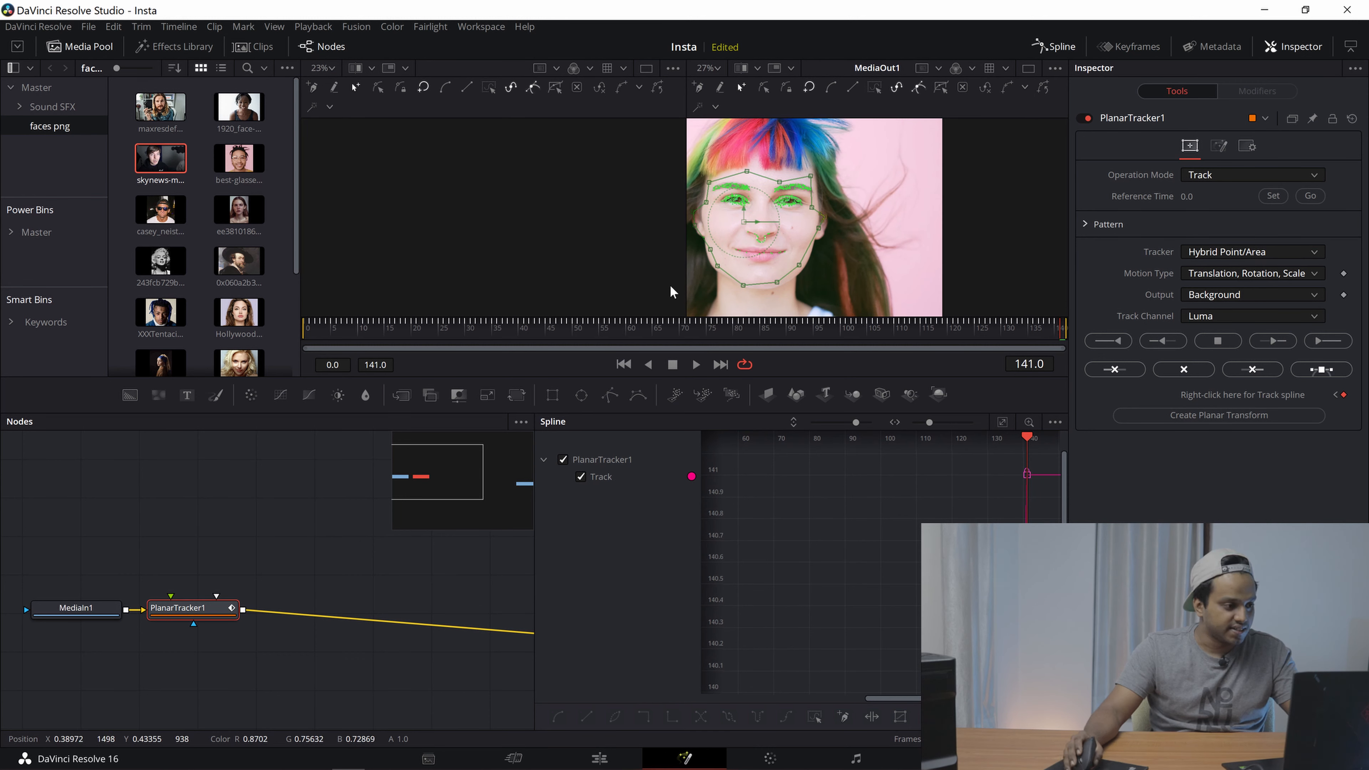
click(315, 349)
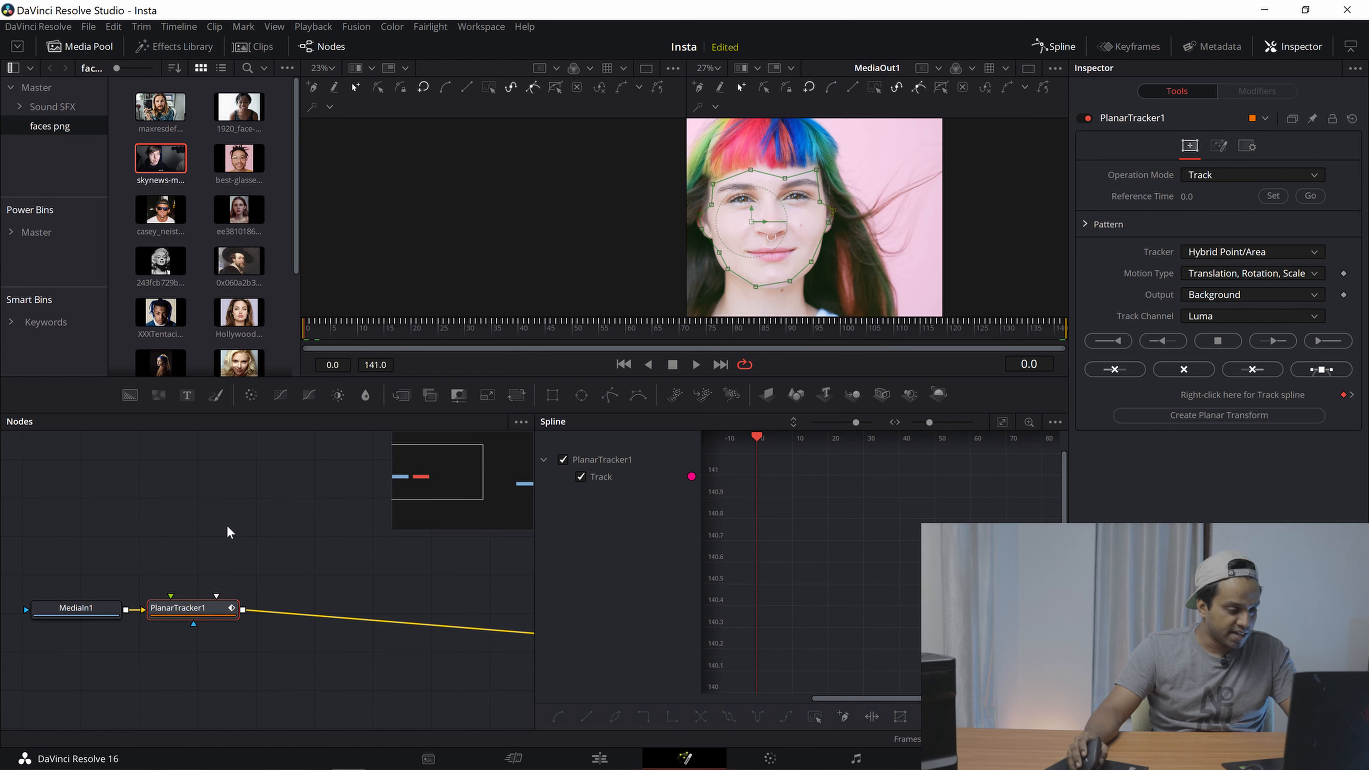
Add a Merge node after PlanarTracker1 and create a planar transform node, placing it above MediaIn1.
click(399, 398)
click(180, 616)
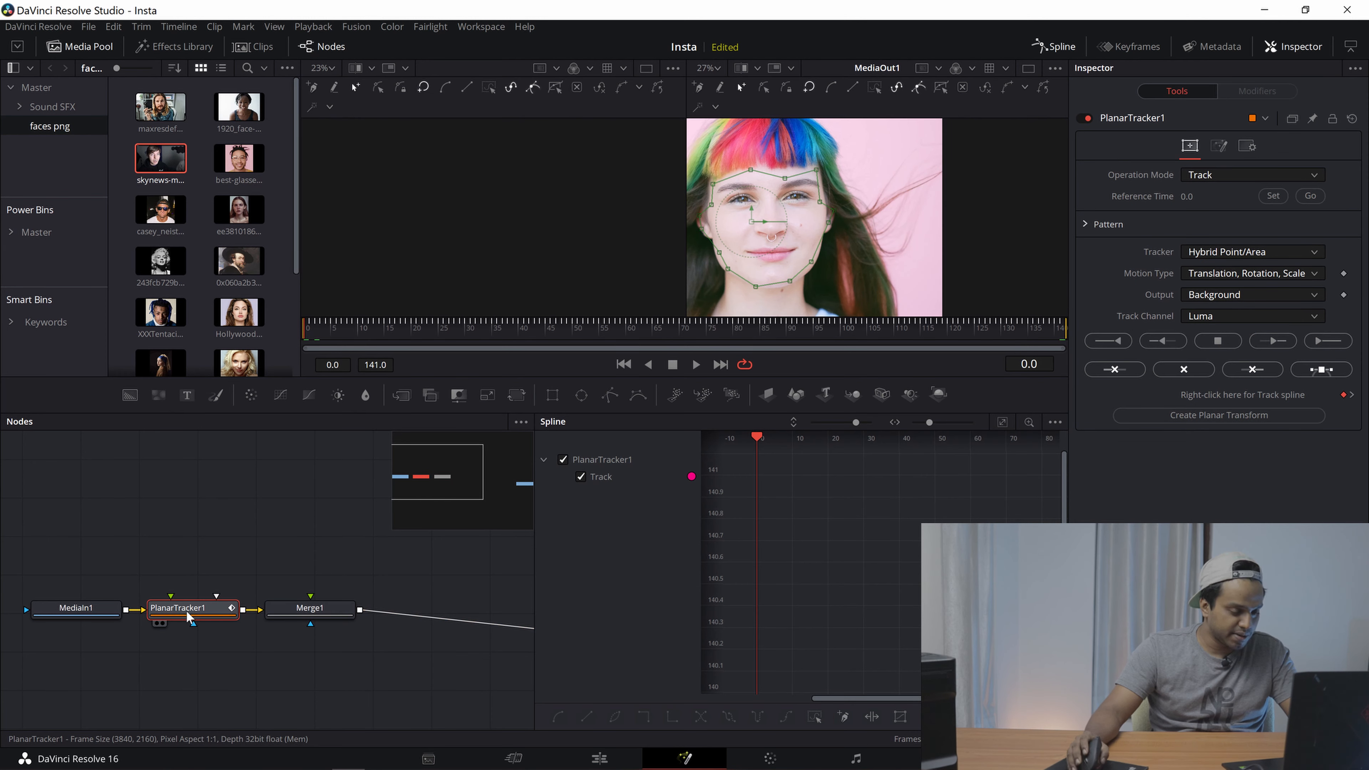
click(1177, 416)
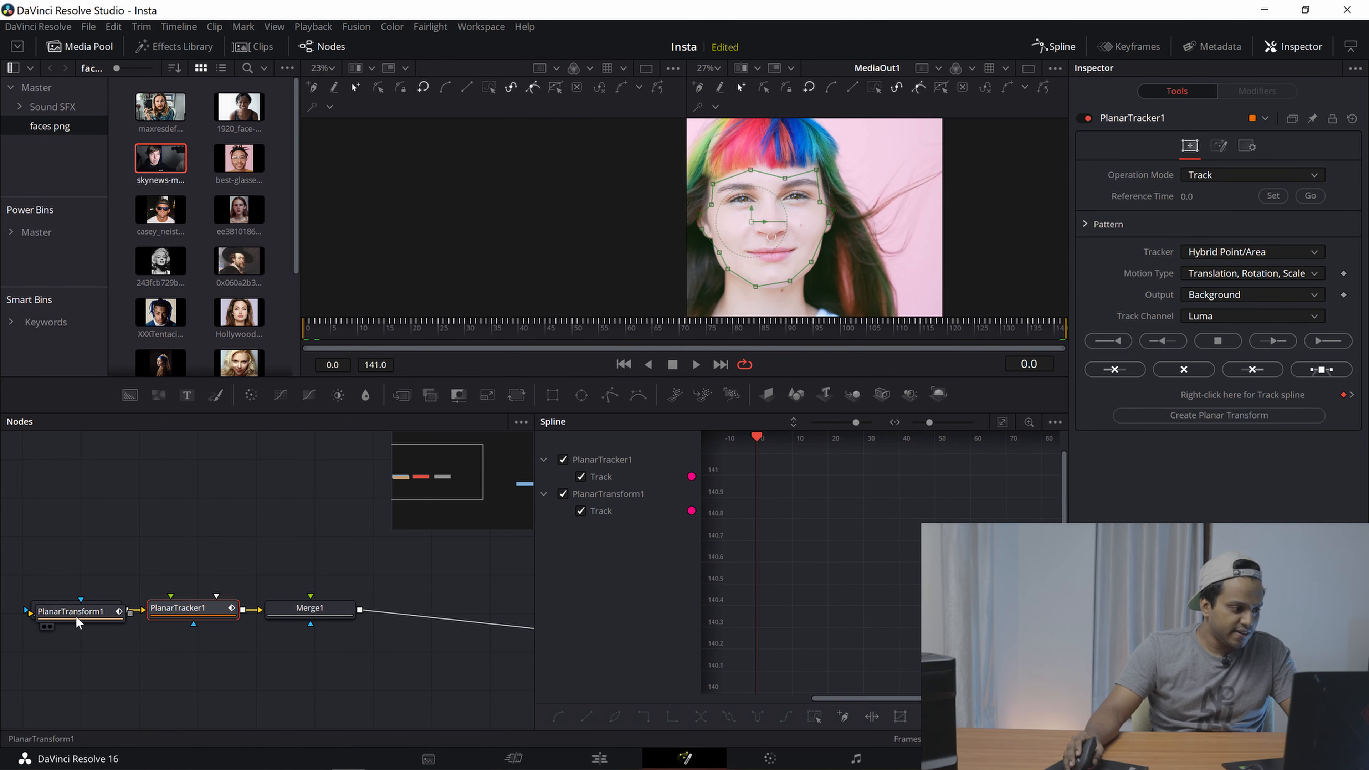
drag(75, 616, 95, 535)
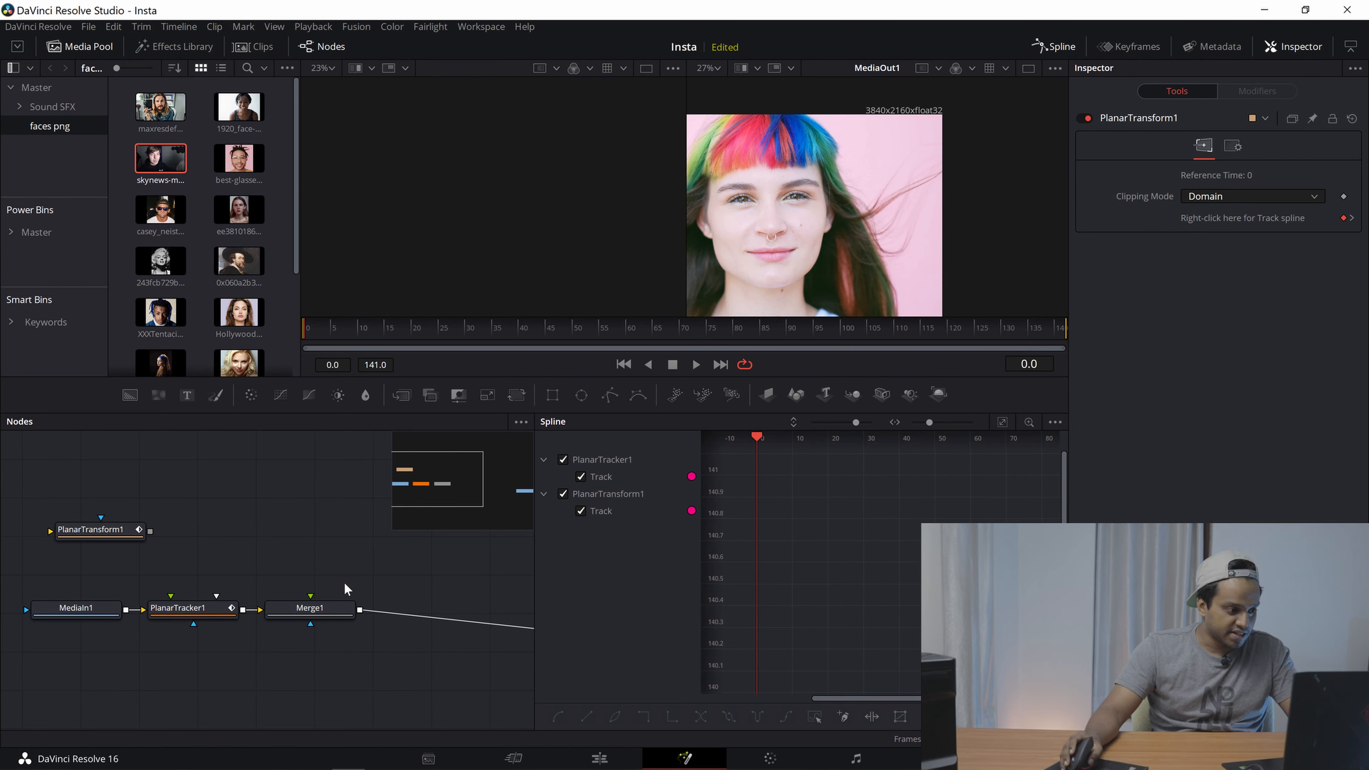
Add the skynews-mrbeast image from the faces png bin as the foreground of Merge1.
click(318, 611)
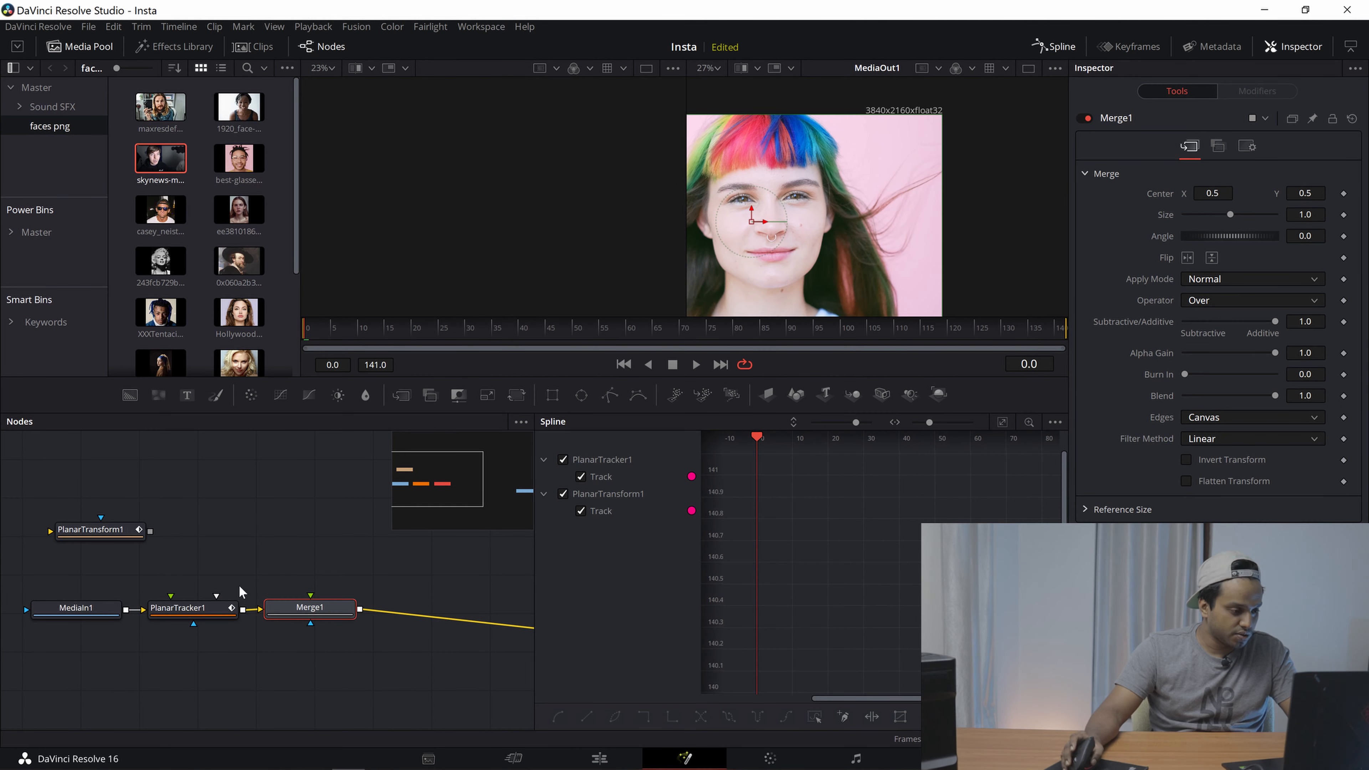
drag(154, 162, 314, 609)
click(330, 647)
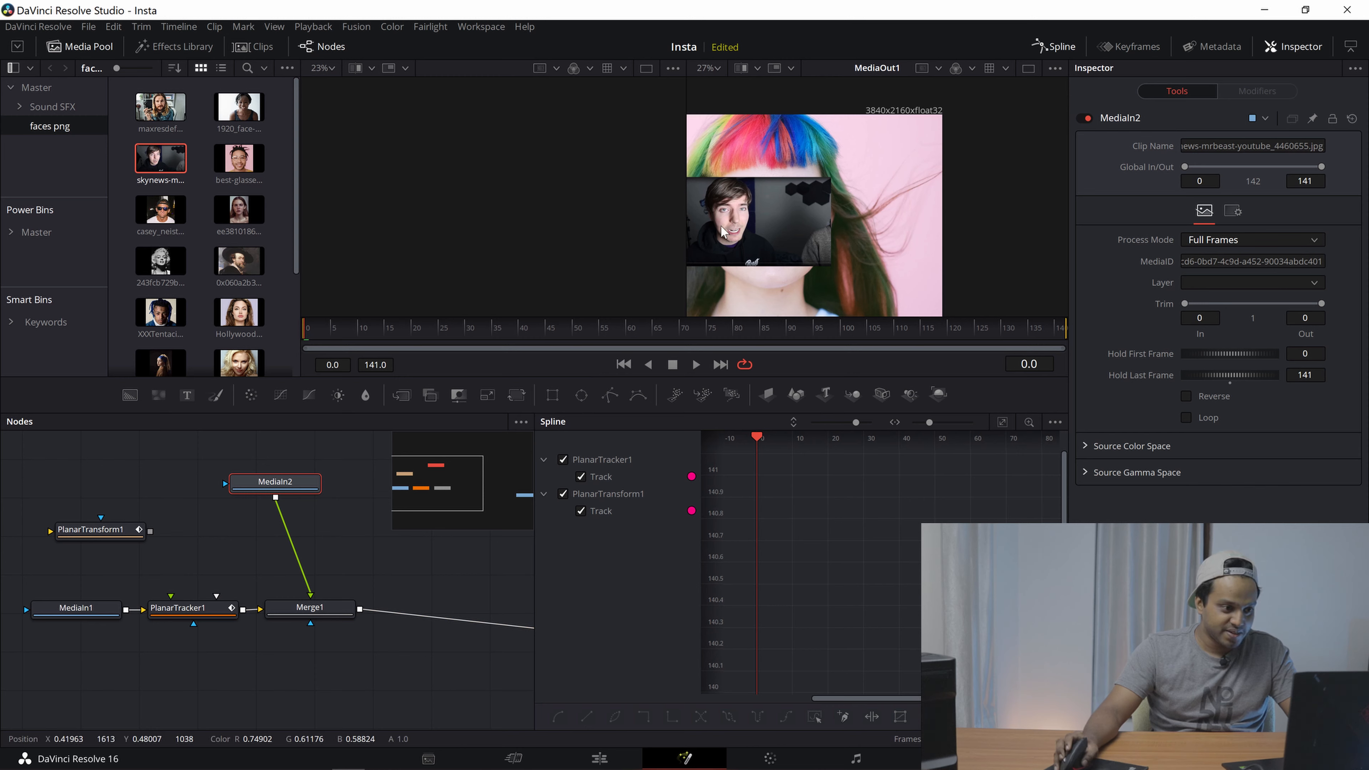
Rename the foreground image's MediaIn2 node as mrbeast.
scroll(722, 224, up, 5)
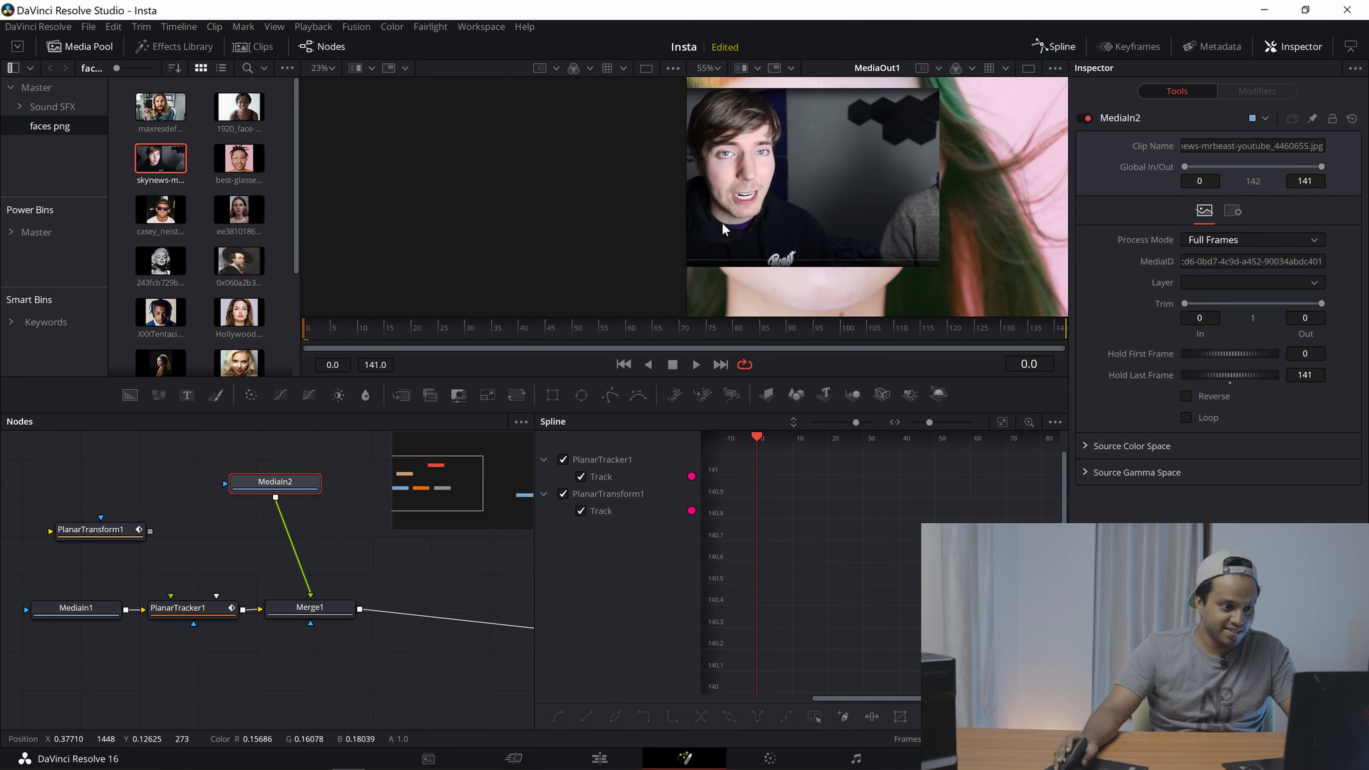
scroll(717, 221, down, 3)
scroll(707, 220, up, 6)
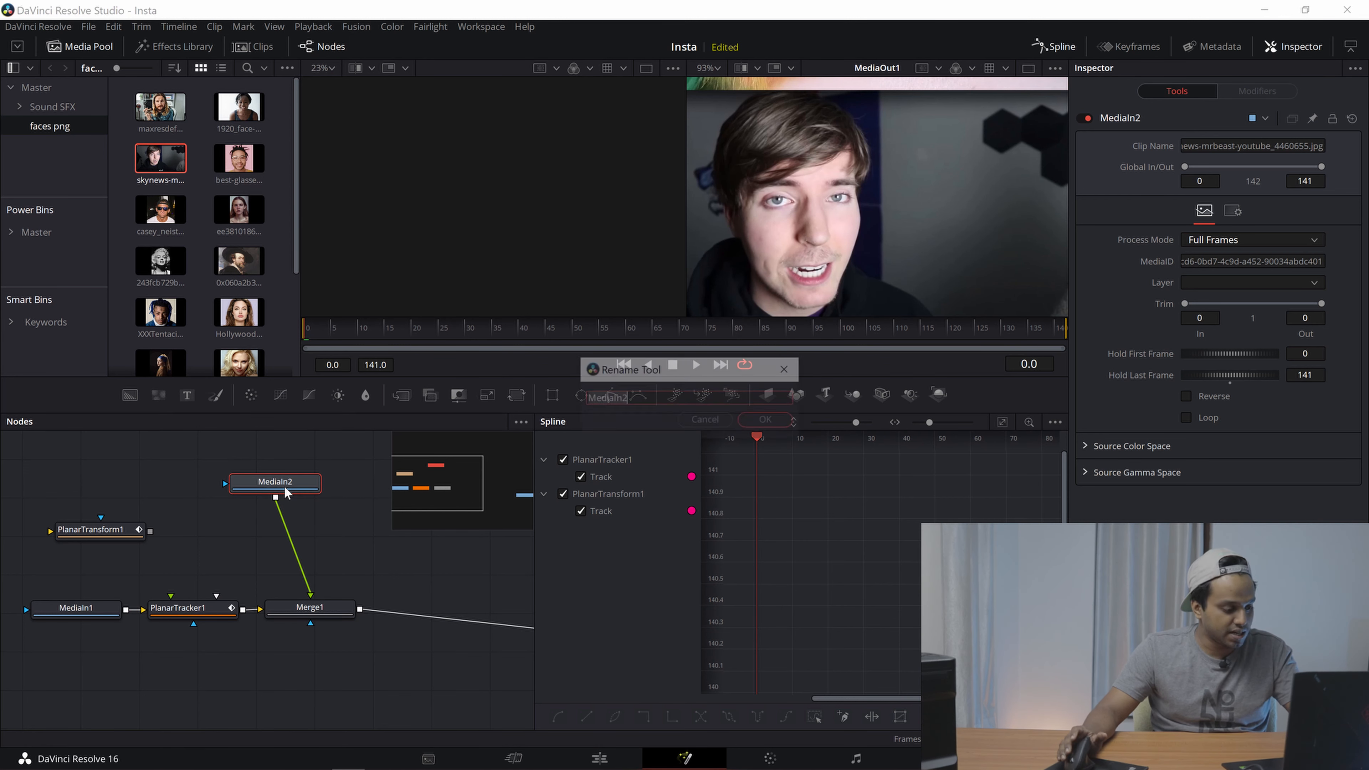
key(F2)
text(mr)
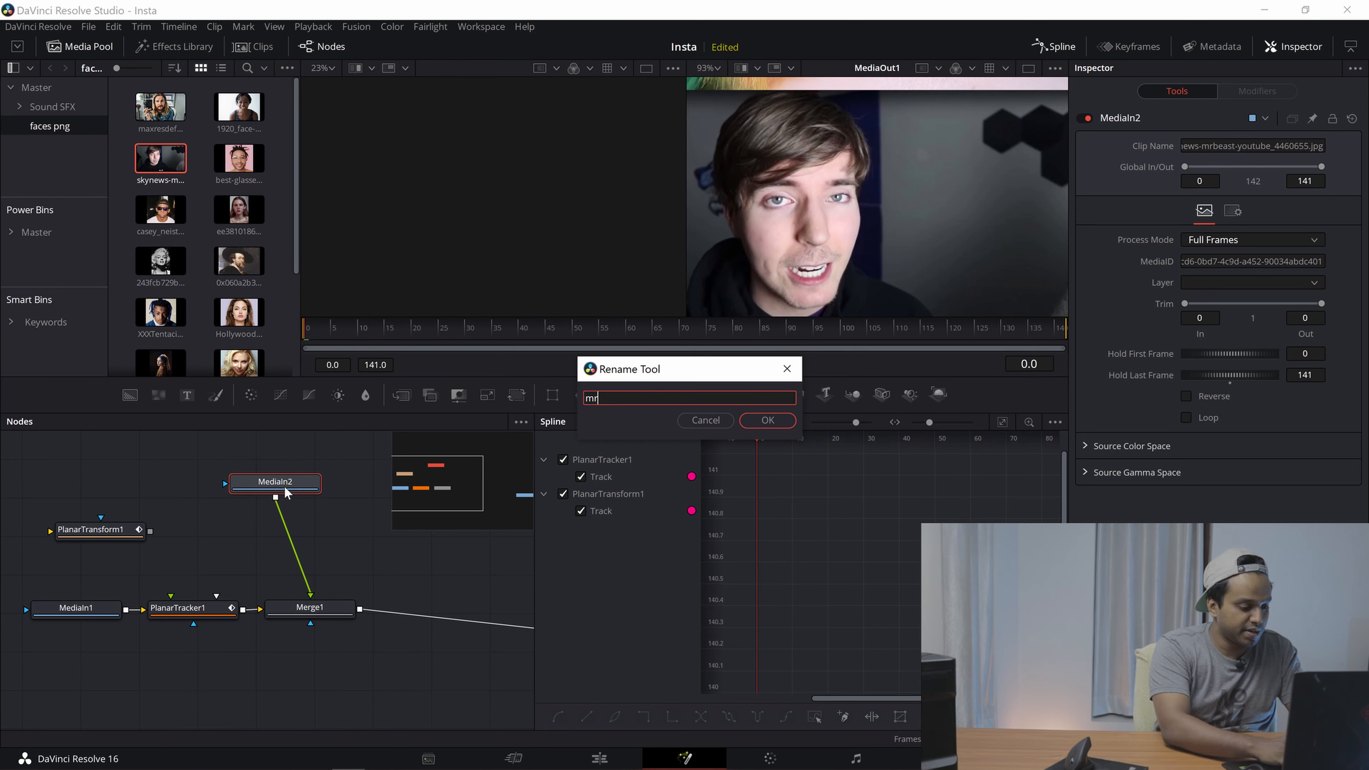
text(beast)
key(Return)
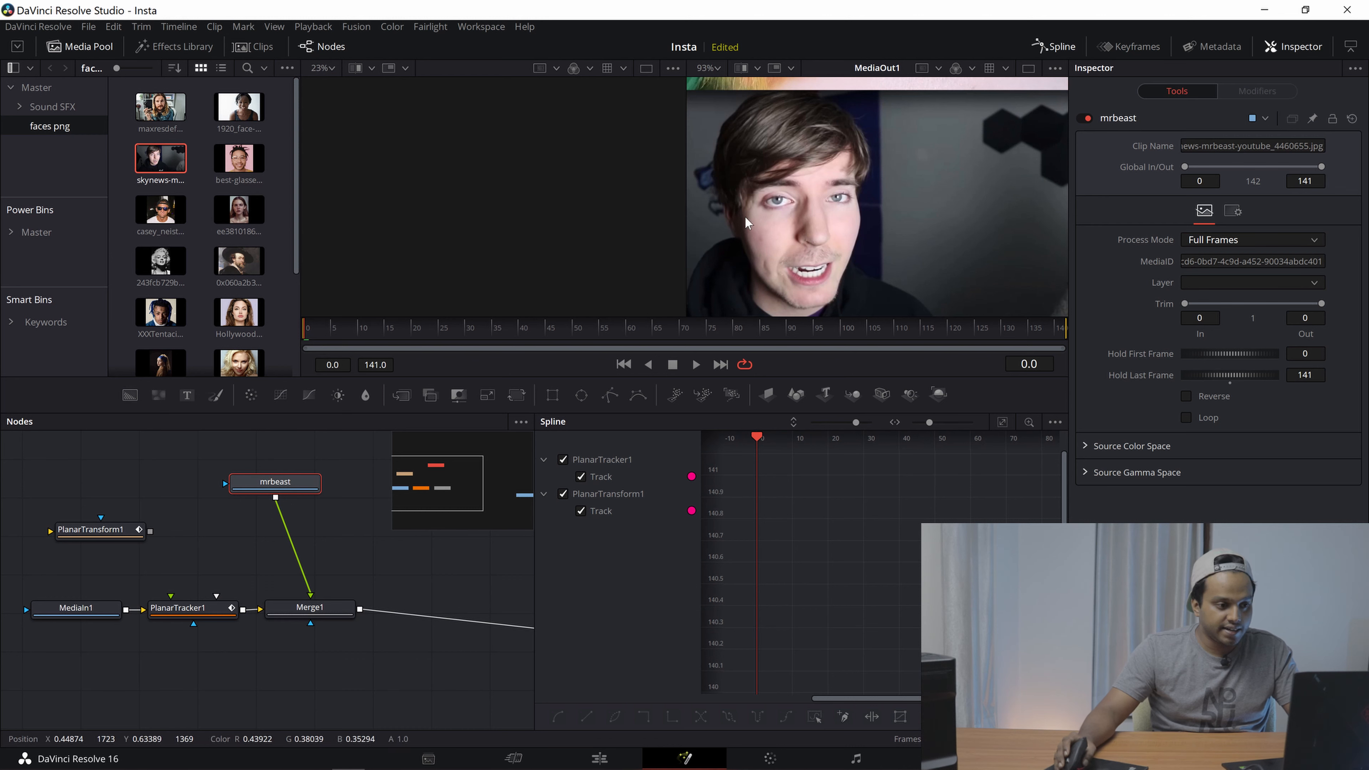
Mask the mrbeast image with a polygon around the eye at image left and turn off the mask's inversion.
click(610, 396)
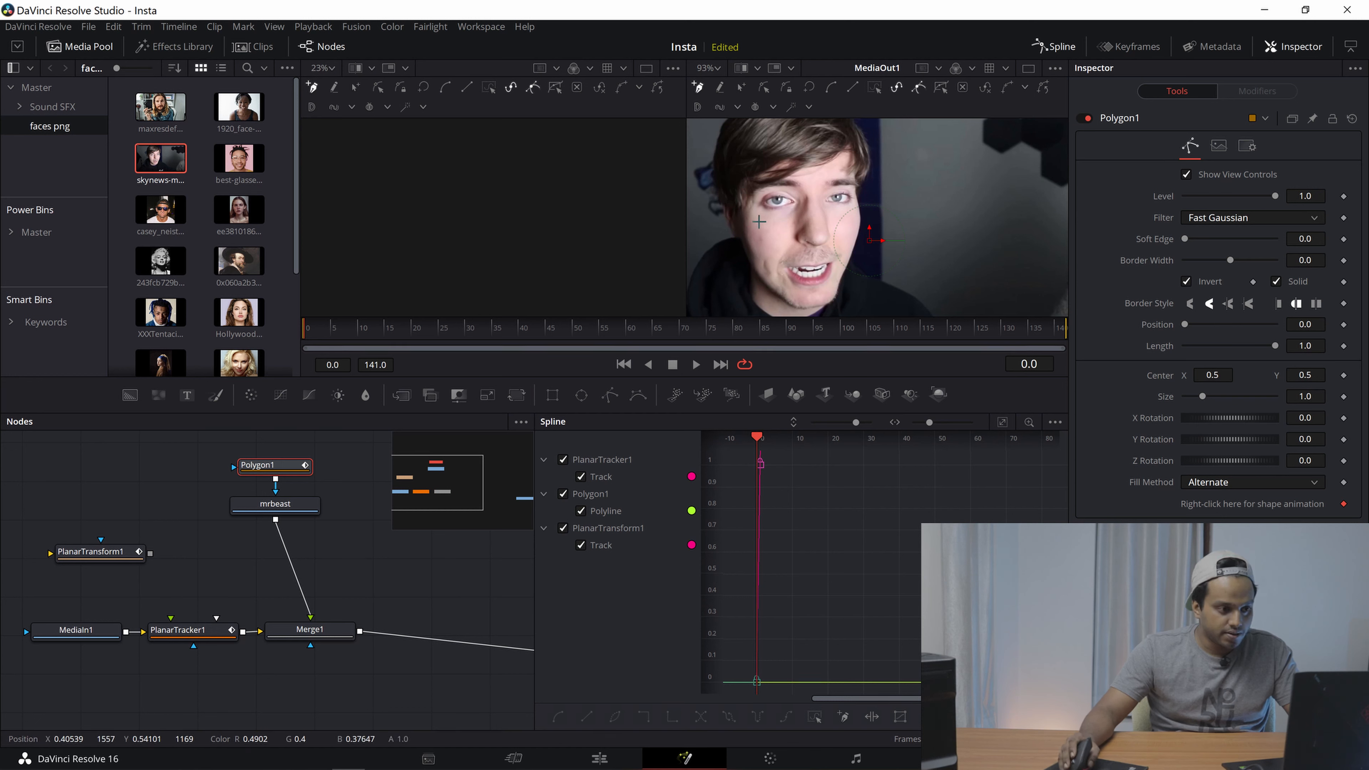
click(778, 220)
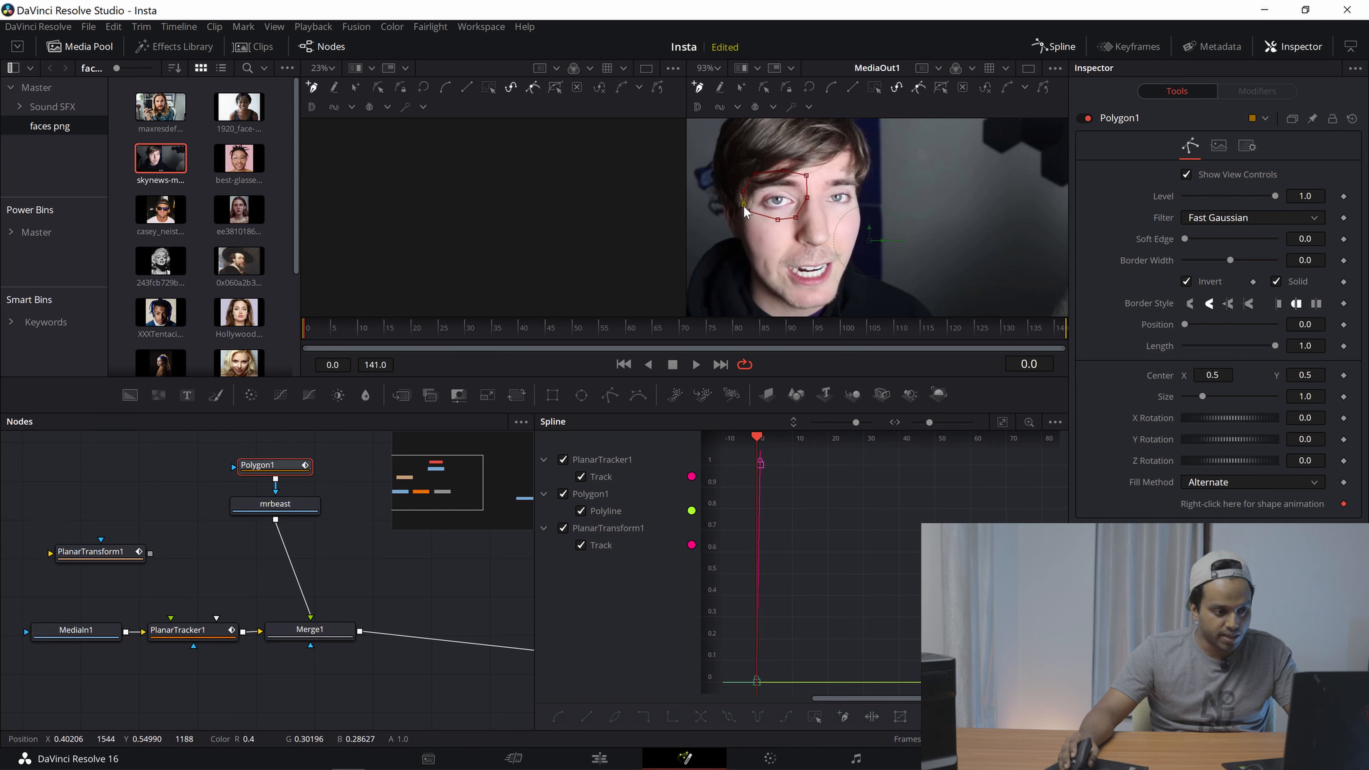
click(752, 214)
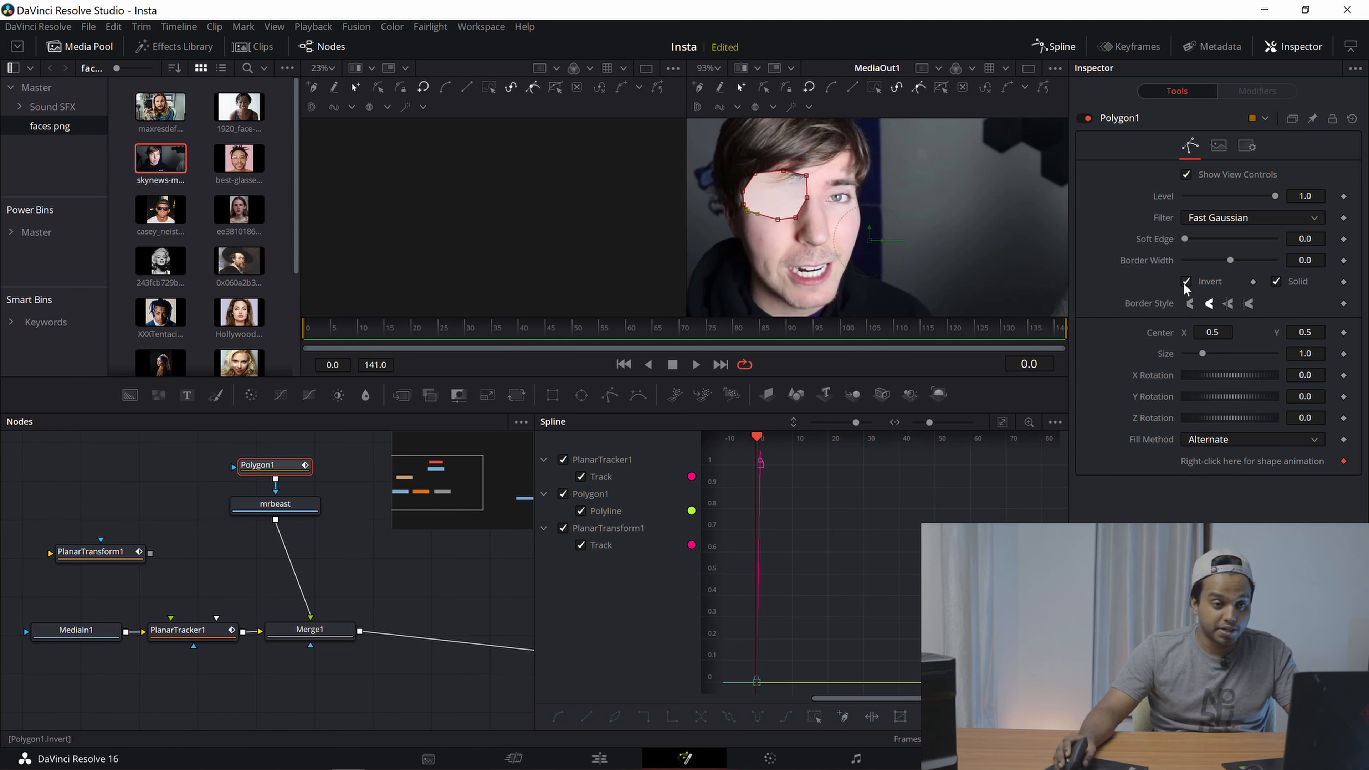
click(1186, 283)
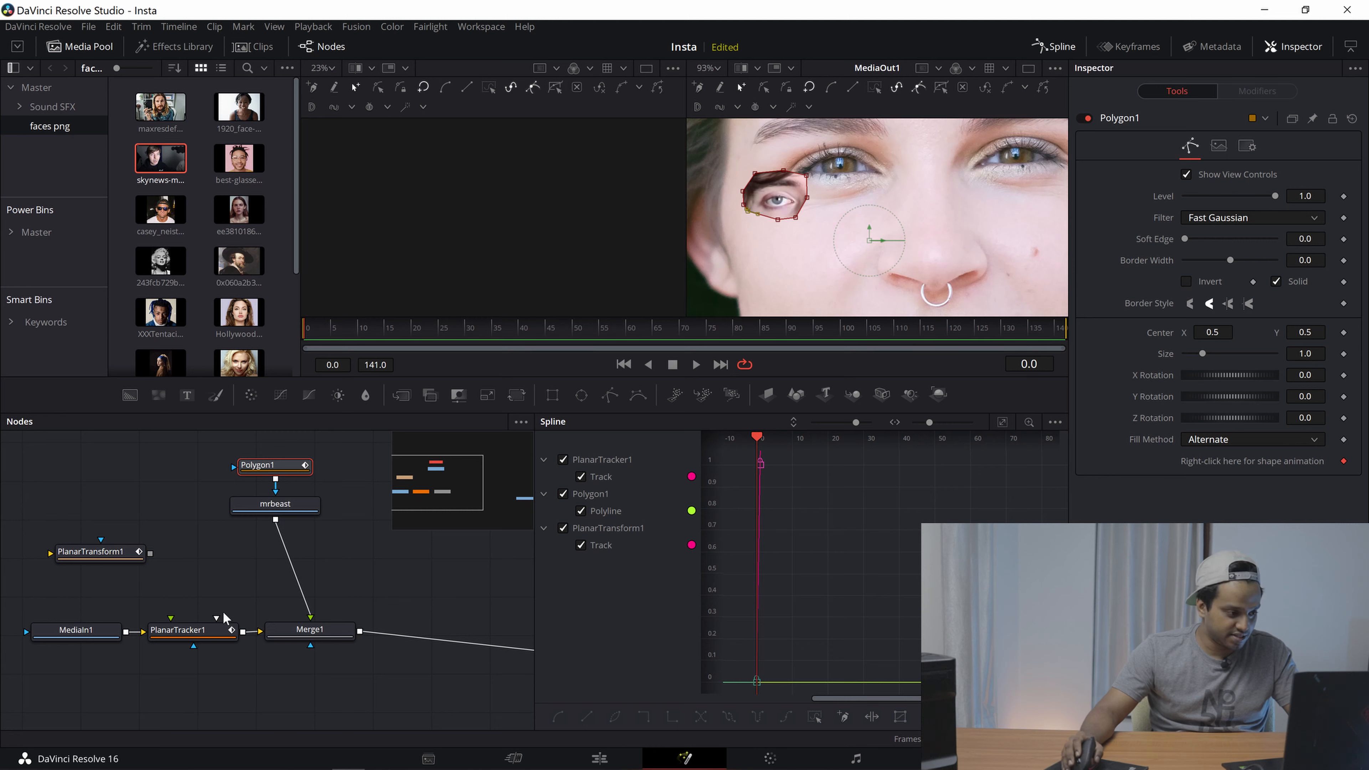
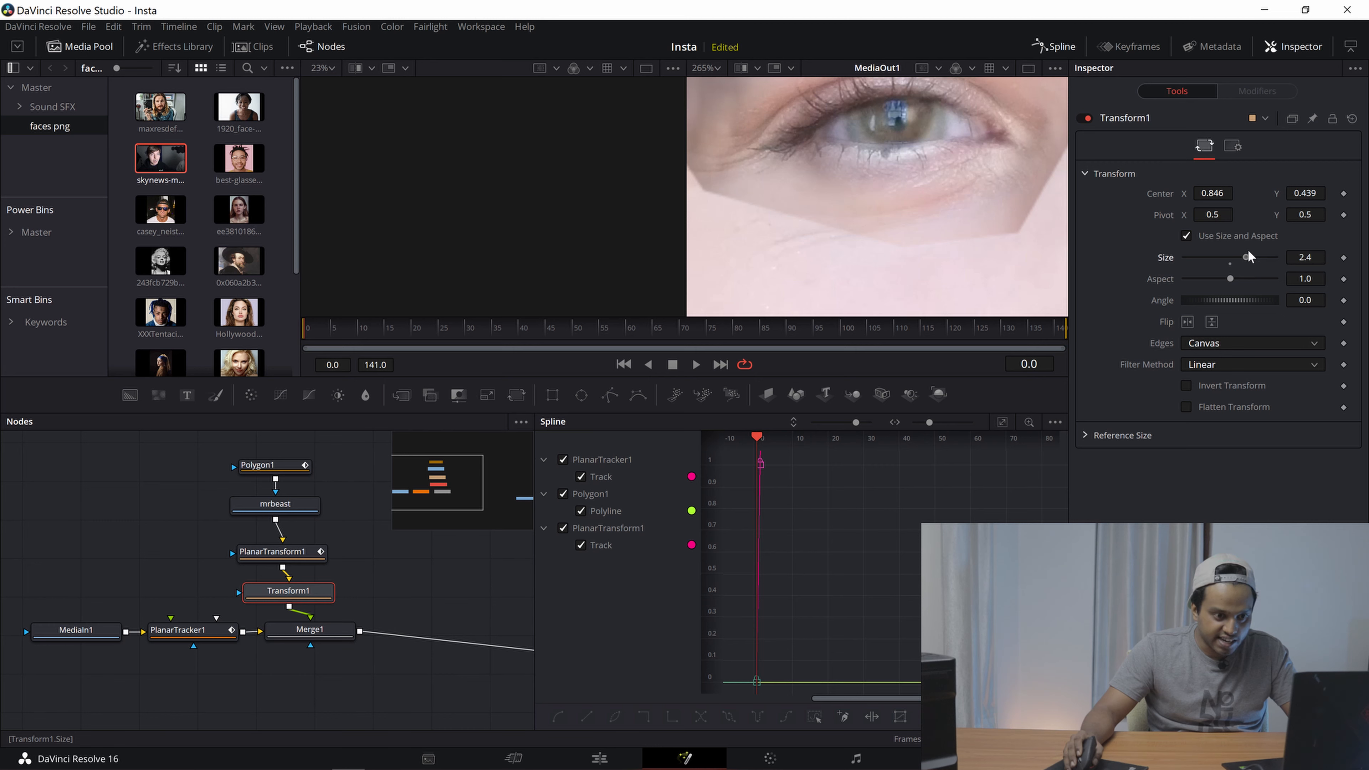
Align the masked eye over the woman's eye in Transform1, with center X 0.966, Y 0.347 and size 3.03.
mouse_move(1213, 193)
mouse_down()
mouse_move(1288, 193)
mouse_move(1218, 193)
mouse_up()
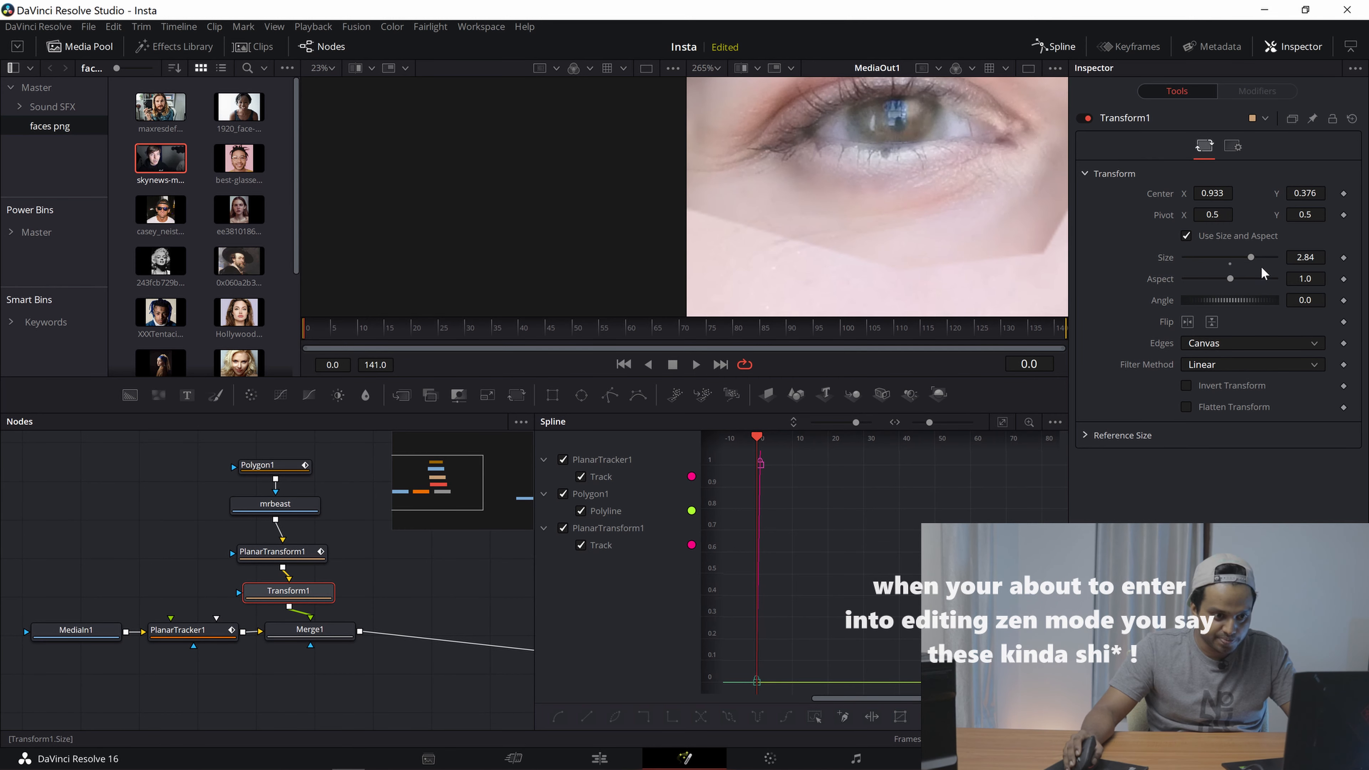
drag(1255, 261, 1255, 258)
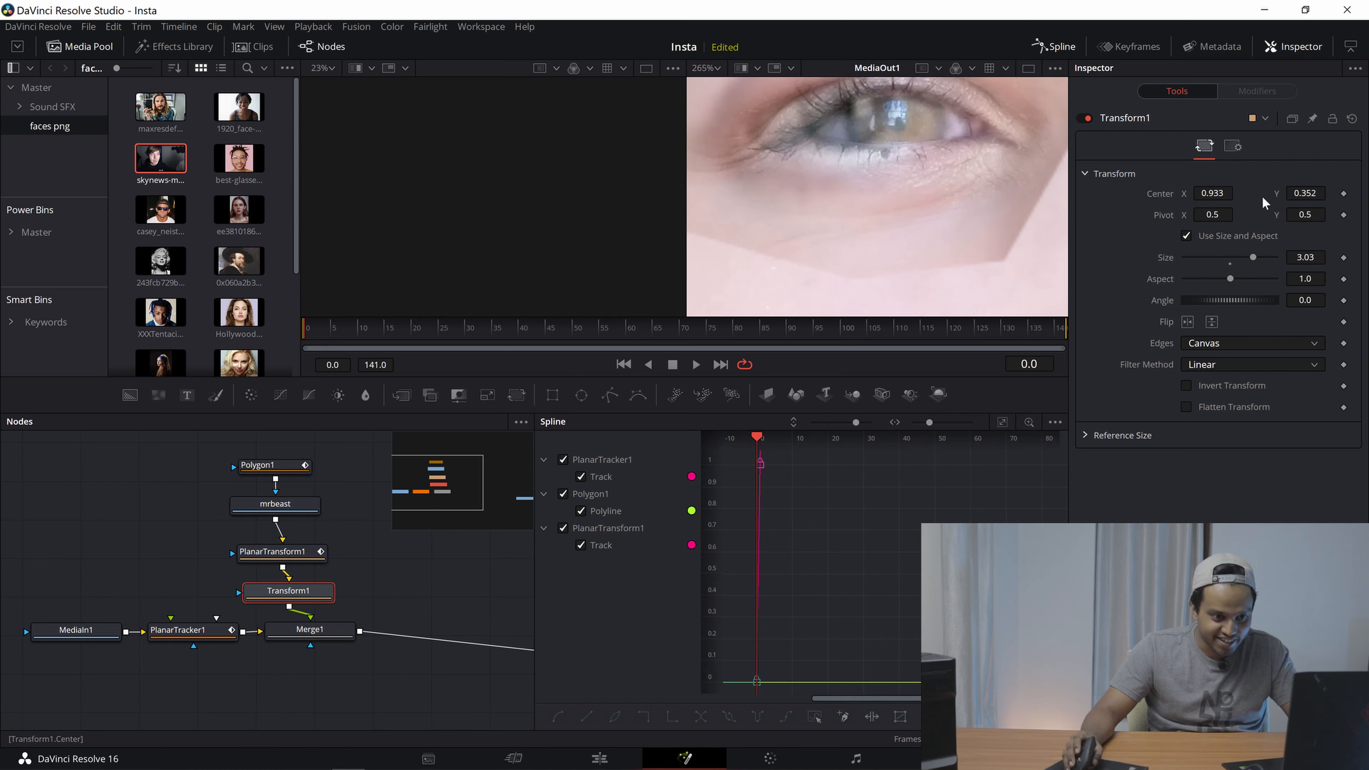
drag(1263, 196, 1263, 197)
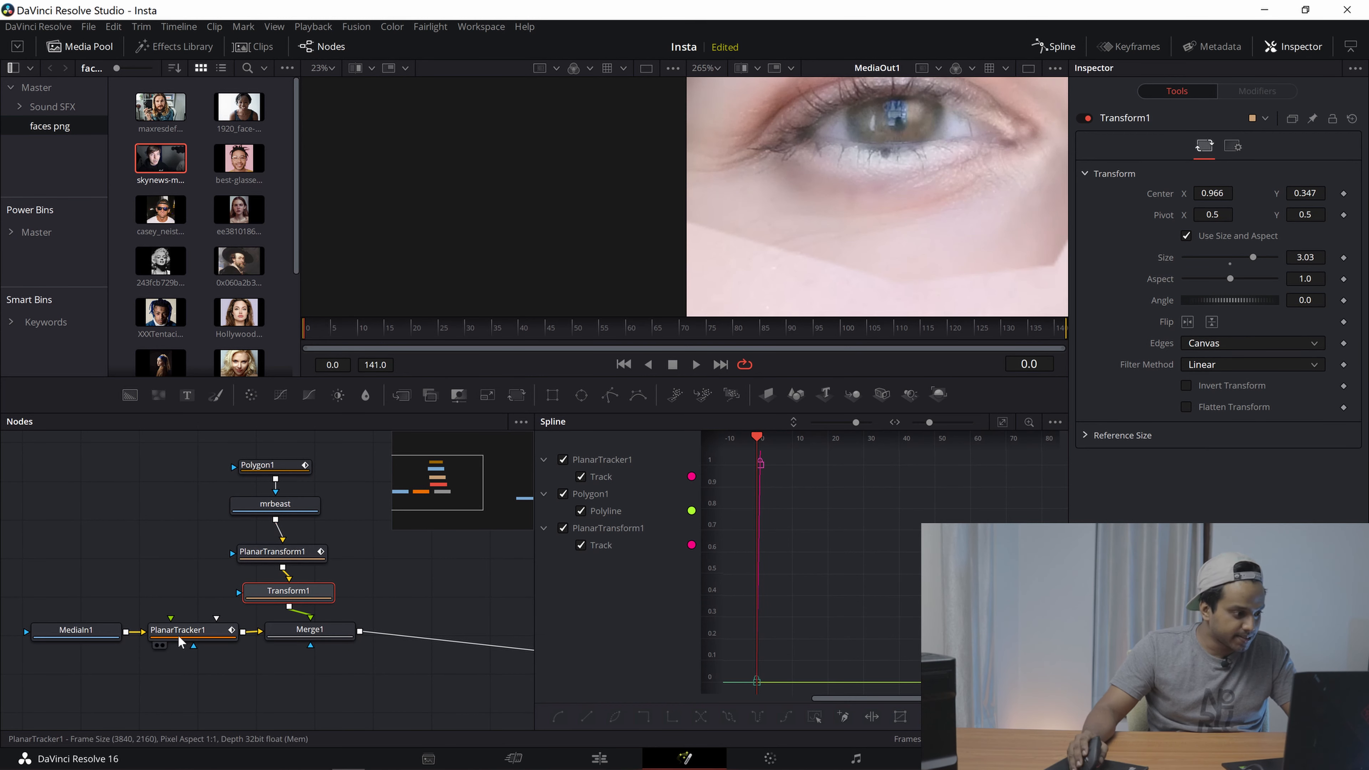
Set Merge1's Blend to about 0.976 so the masked eye is nearly opaque.
click(310, 630)
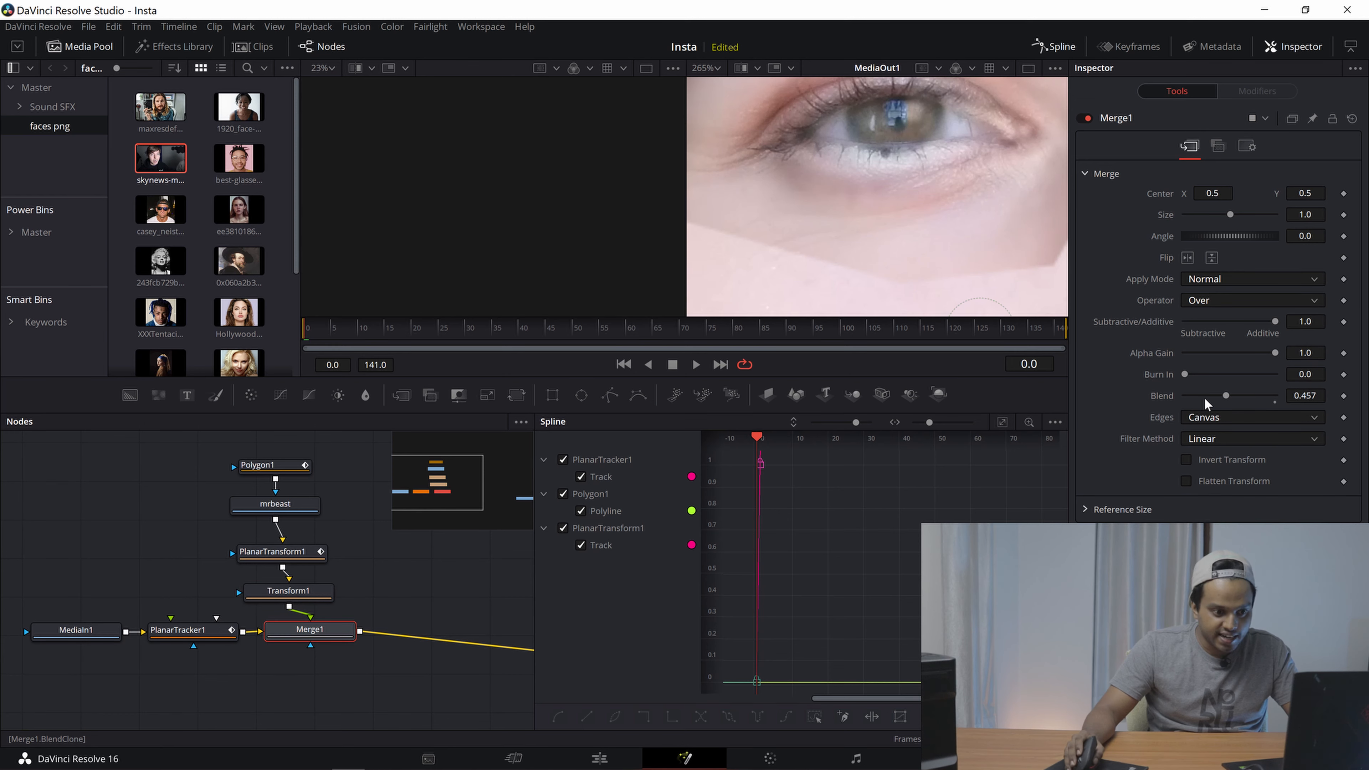
drag(1228, 396, 1276, 396)
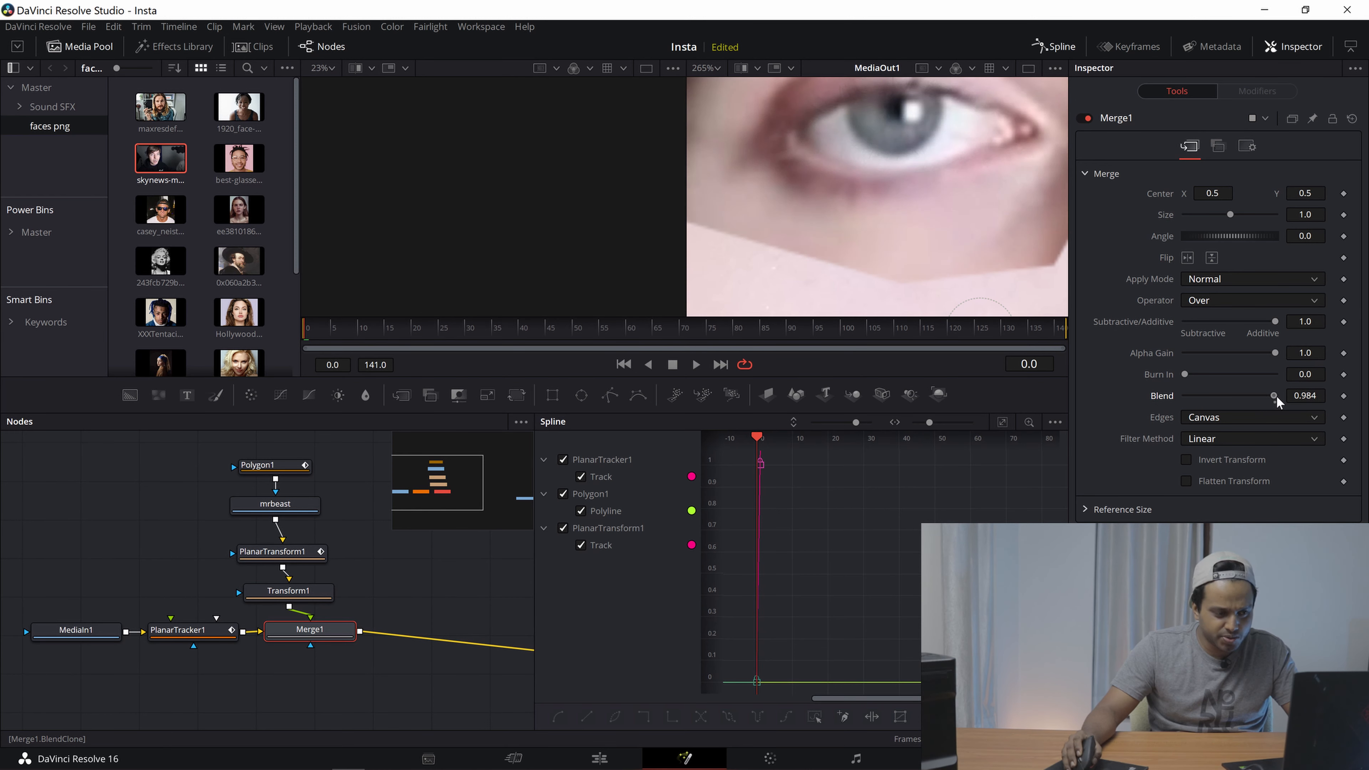
scroll(876, 208, down, 10)
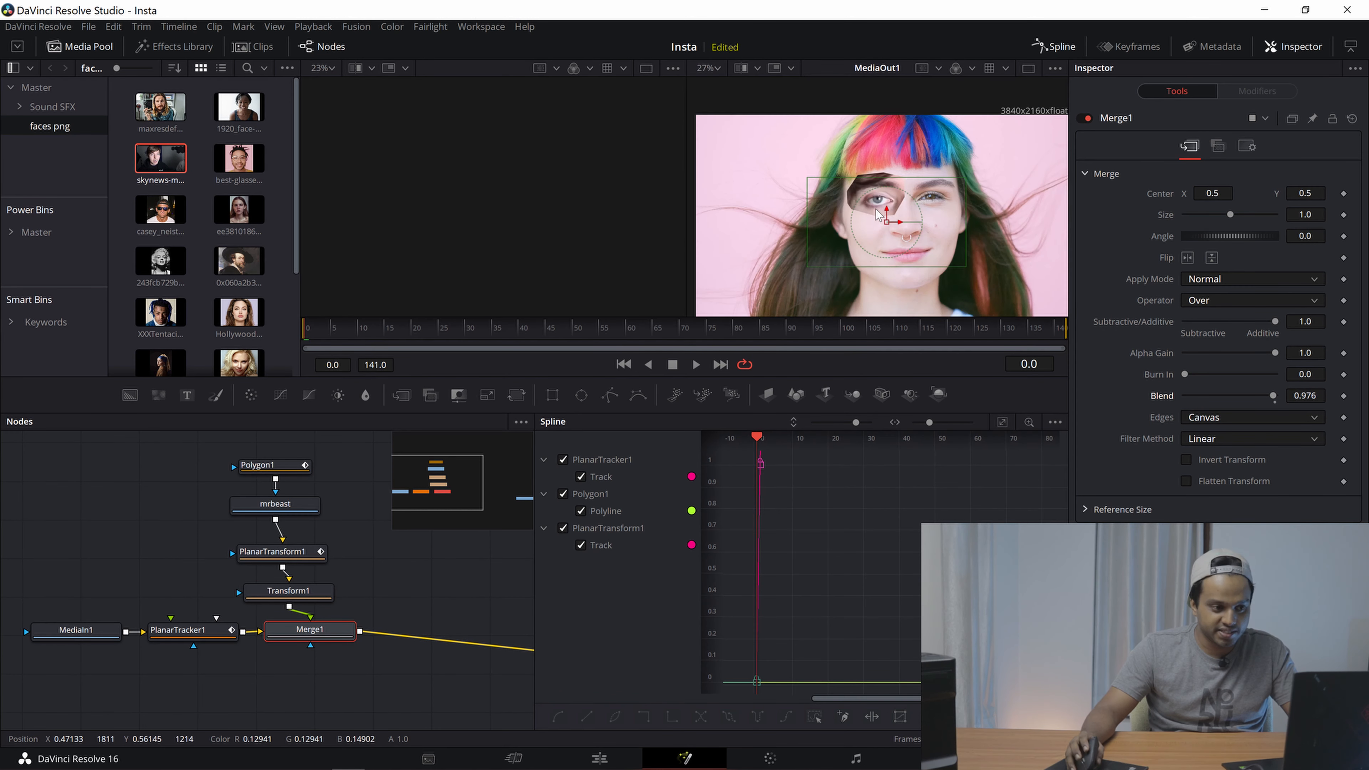
Play the composite back from the start and check how the masked eye follows the face.
key(space)
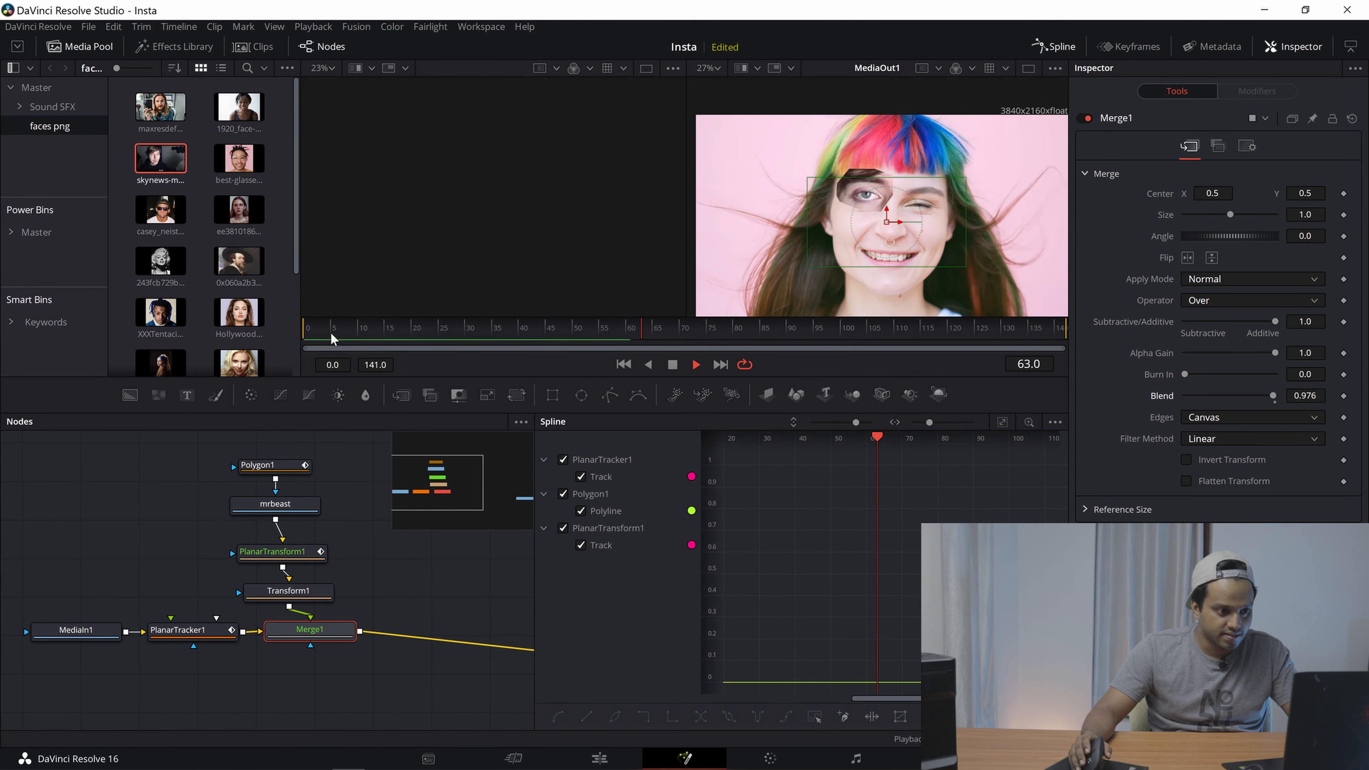
key(space)
click(331, 332)
key(space)
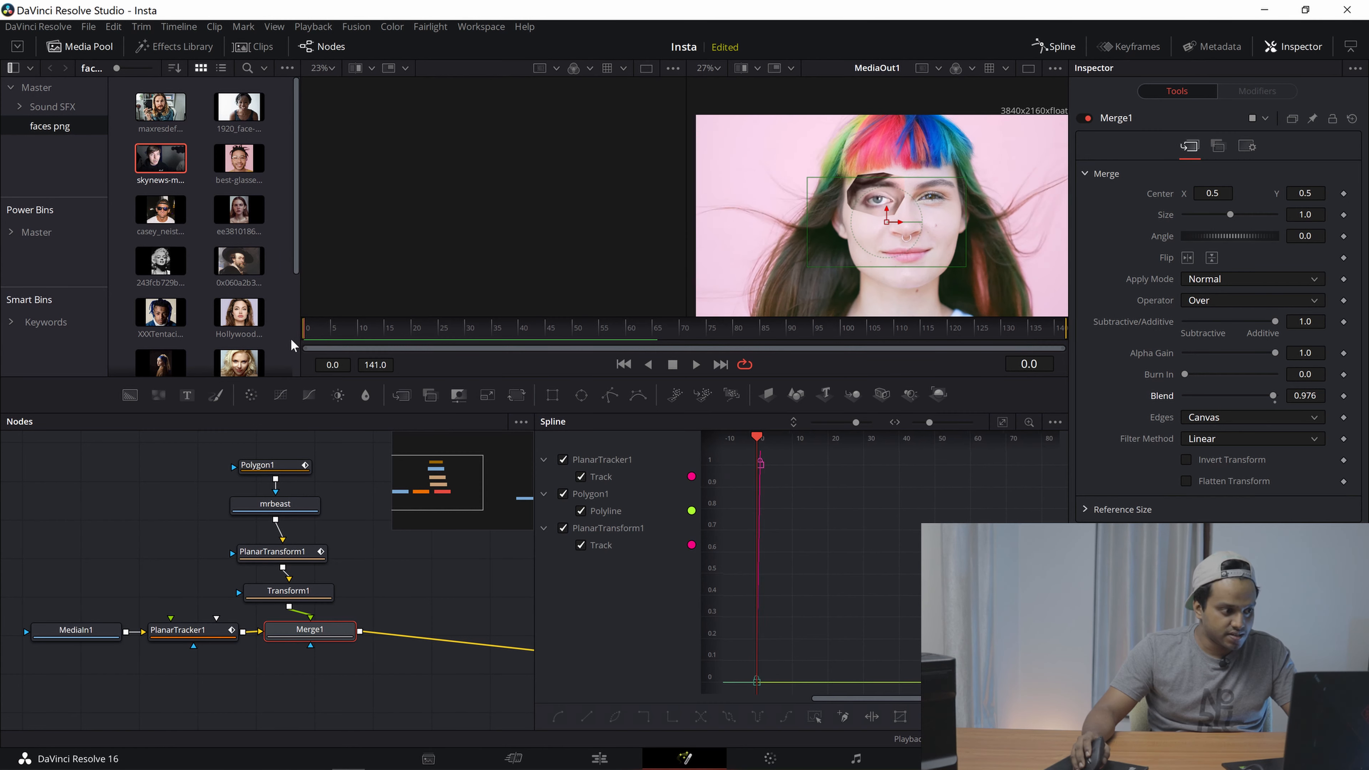
click(305, 337)
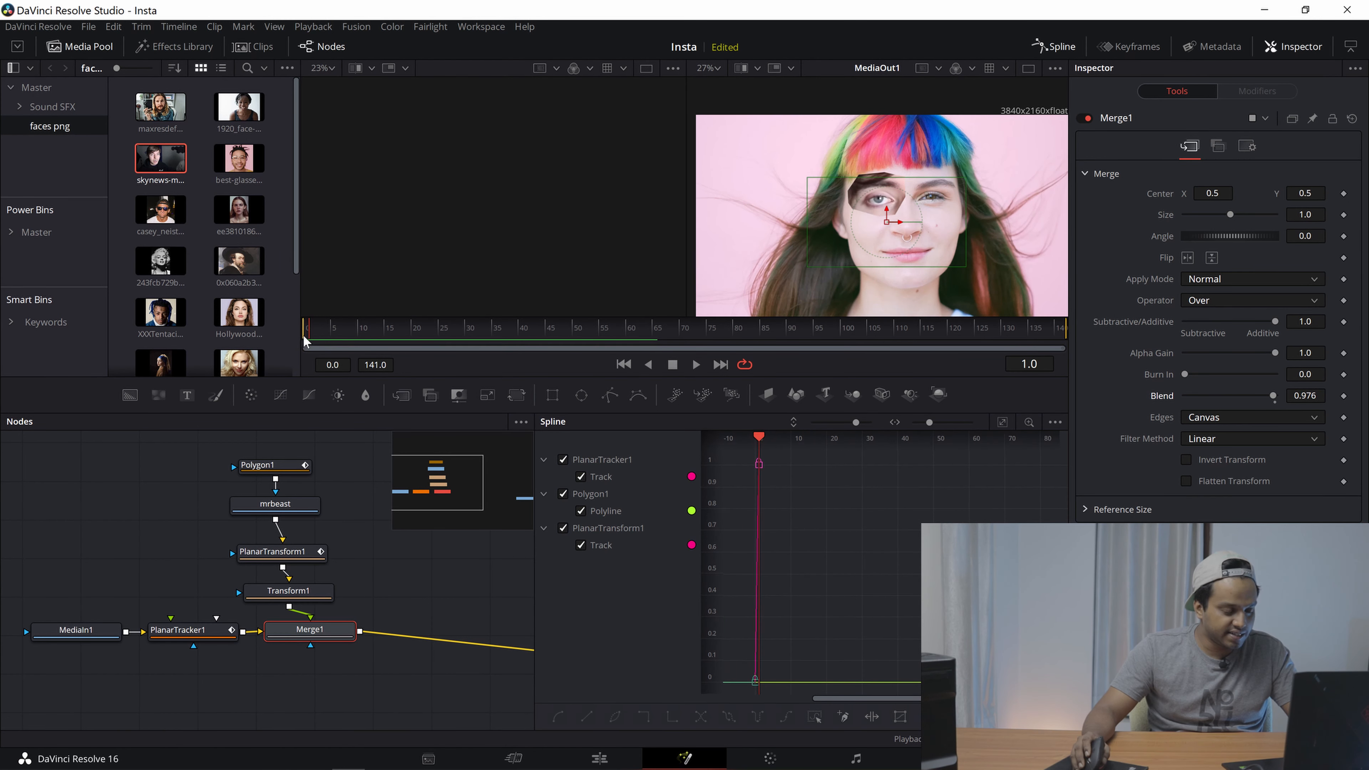
drag(310, 338, 294, 346)
key(space)
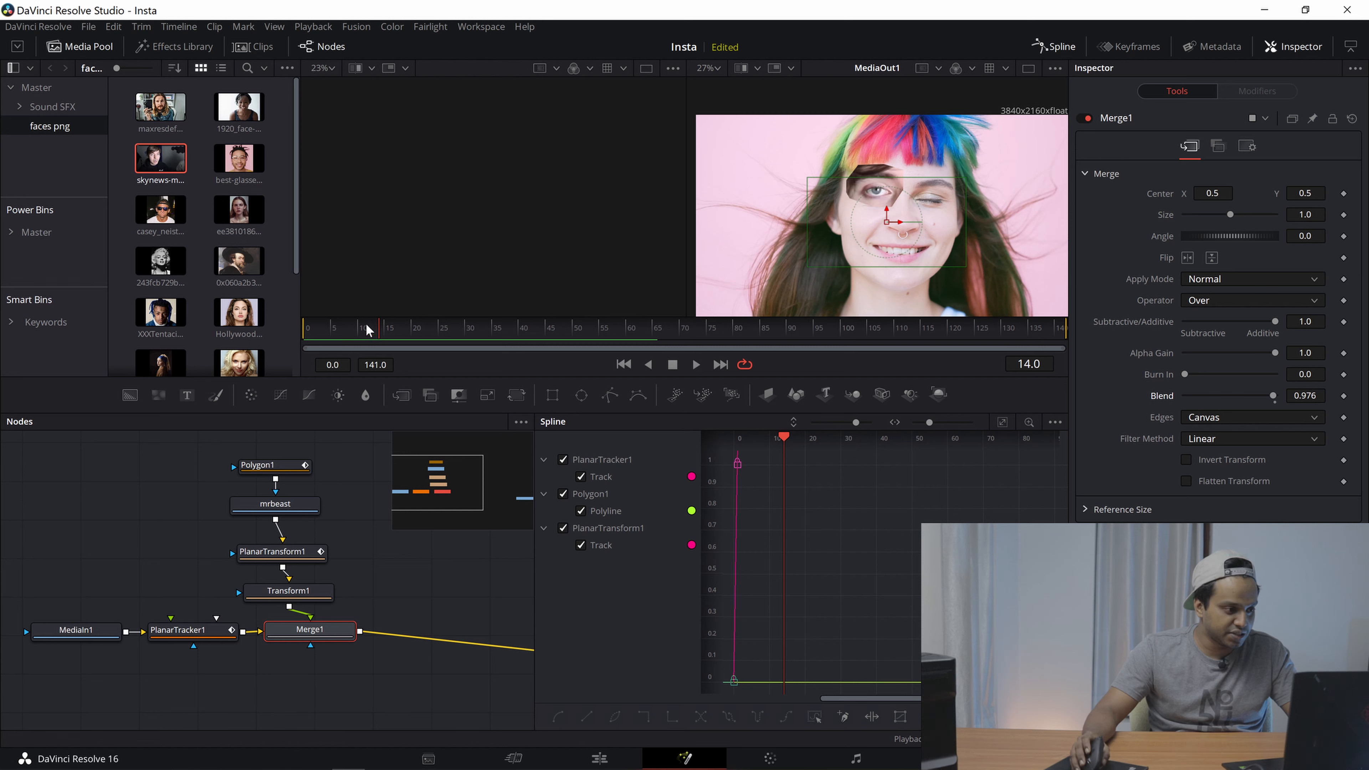
Add Blend keyframes to Merge1 at frames 12 and 13, keeping Blend at 0.976.
drag(379, 333, 370, 337)
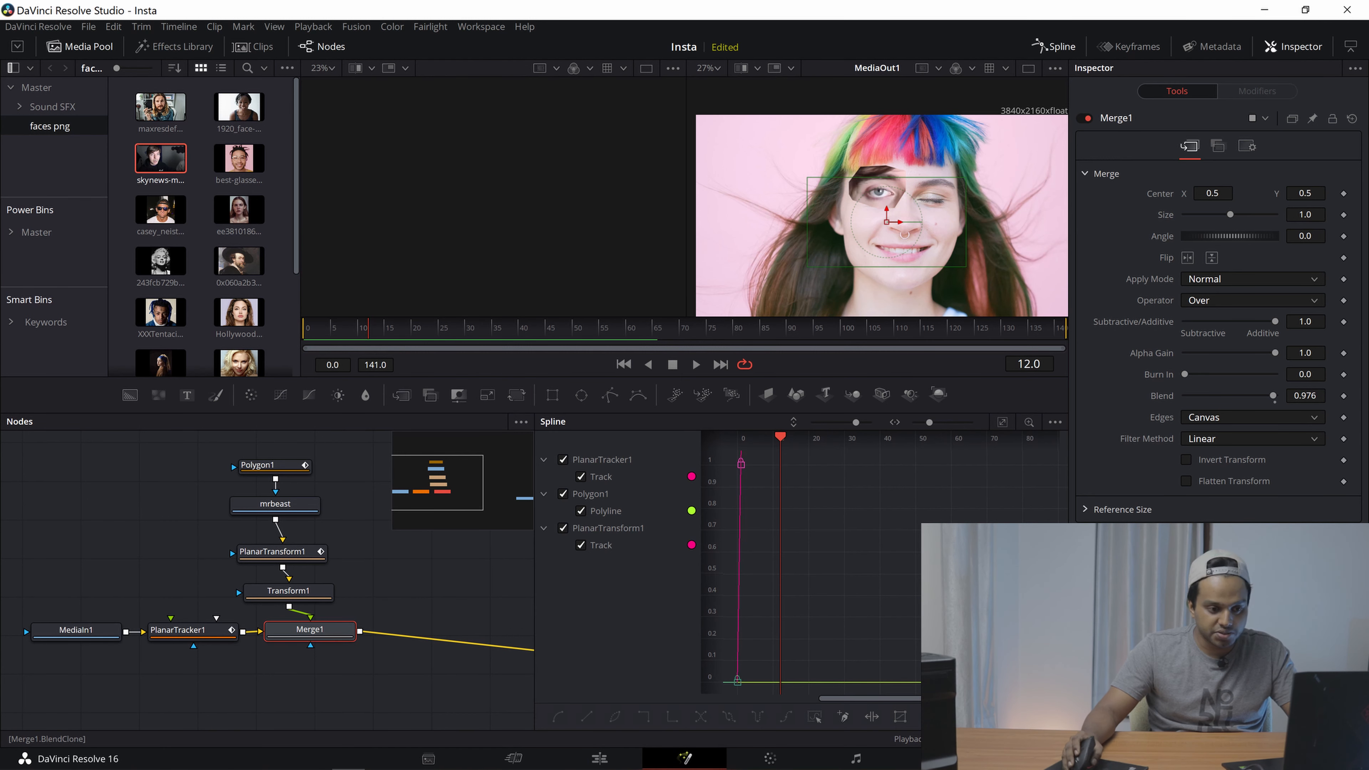
click(1344, 397)
key(Right)
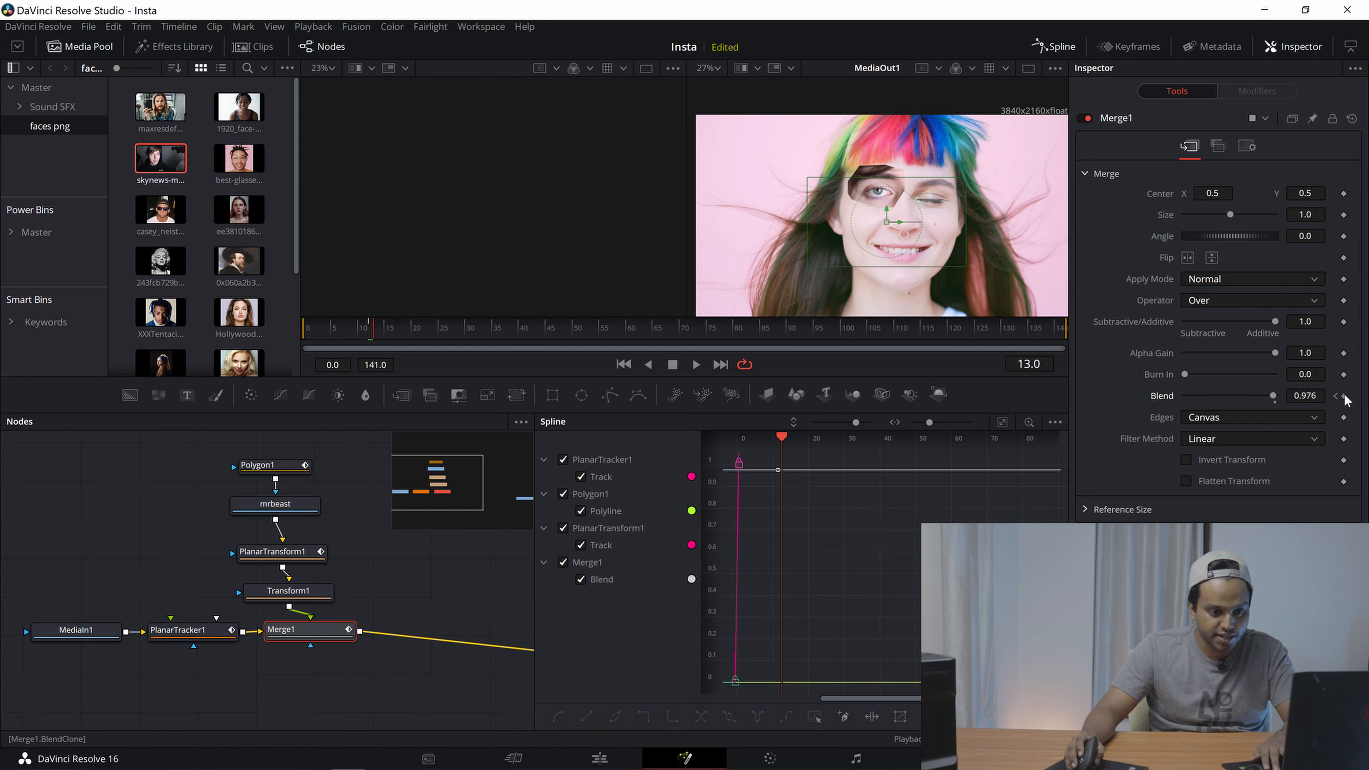
click(1336, 396)
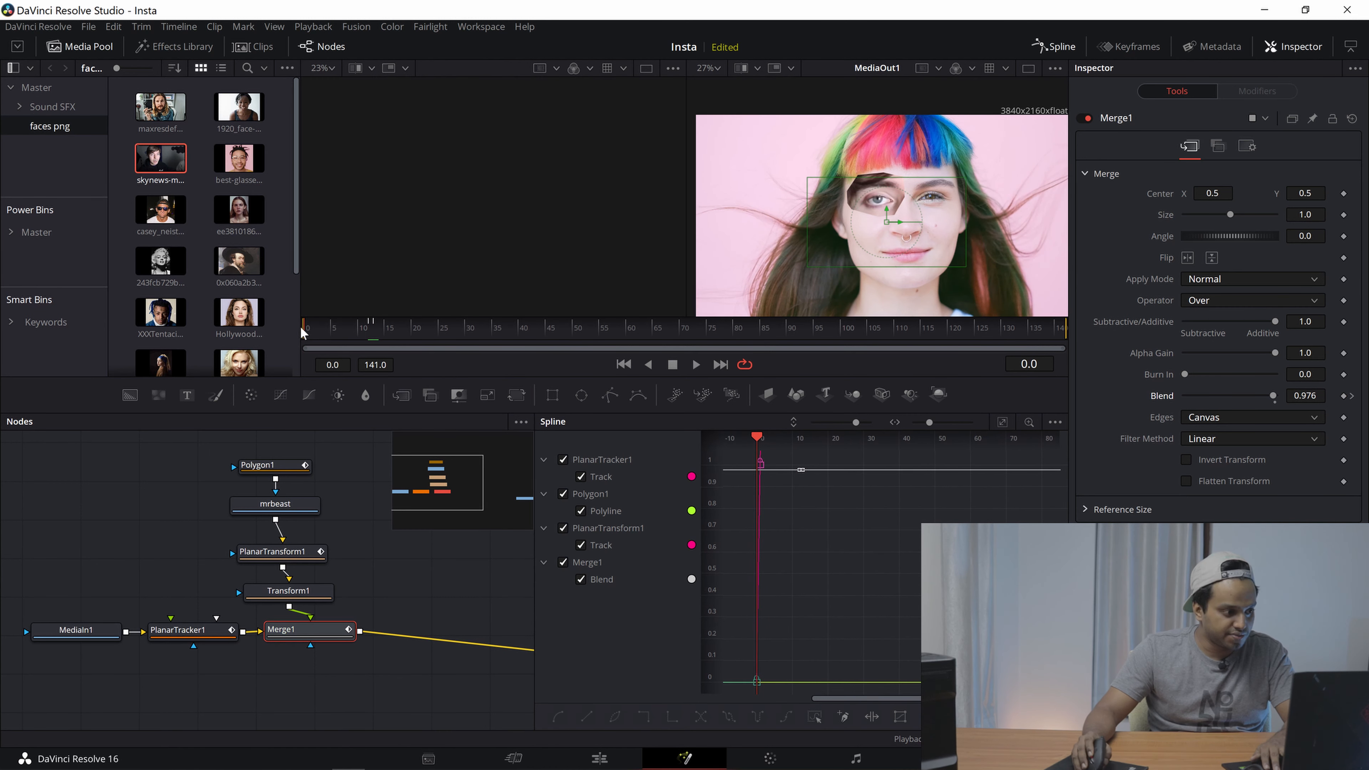
Keyframe Merge1's Blend at frames 0 and 1, with Blend set to 0.0 at frame 0.
key(Right)
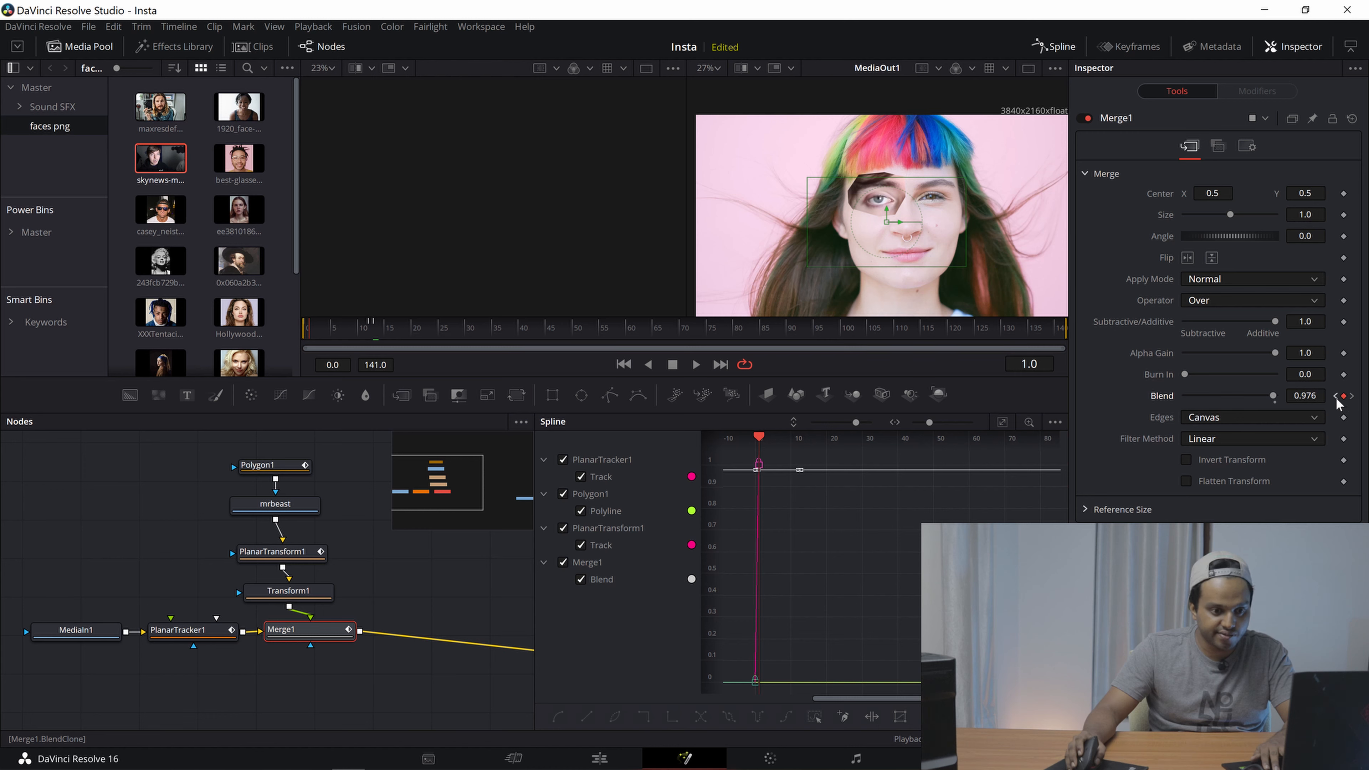
click(1336, 397)
drag(1274, 398, 208, 388)
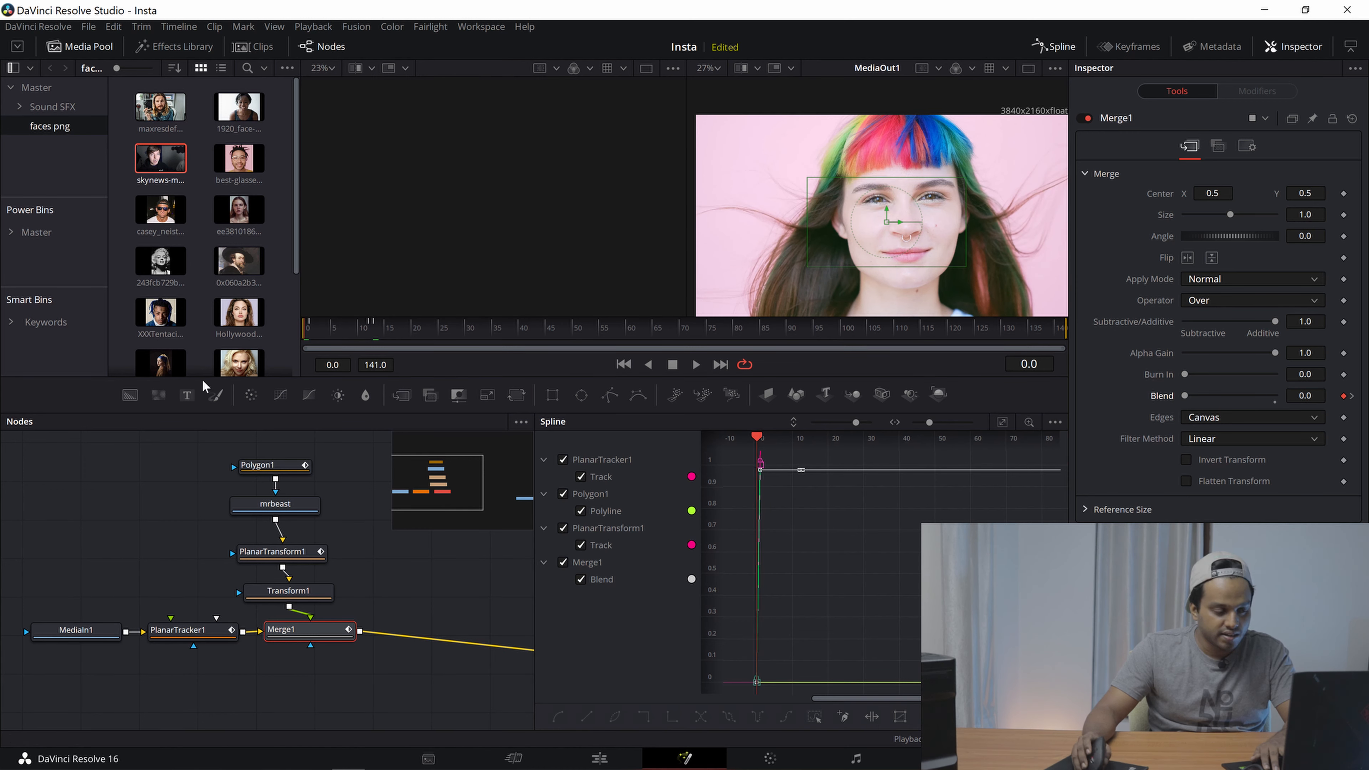
Set Merge1's Blend to 0.0 at frame 13 and play the composite back from the start.
click(376, 333)
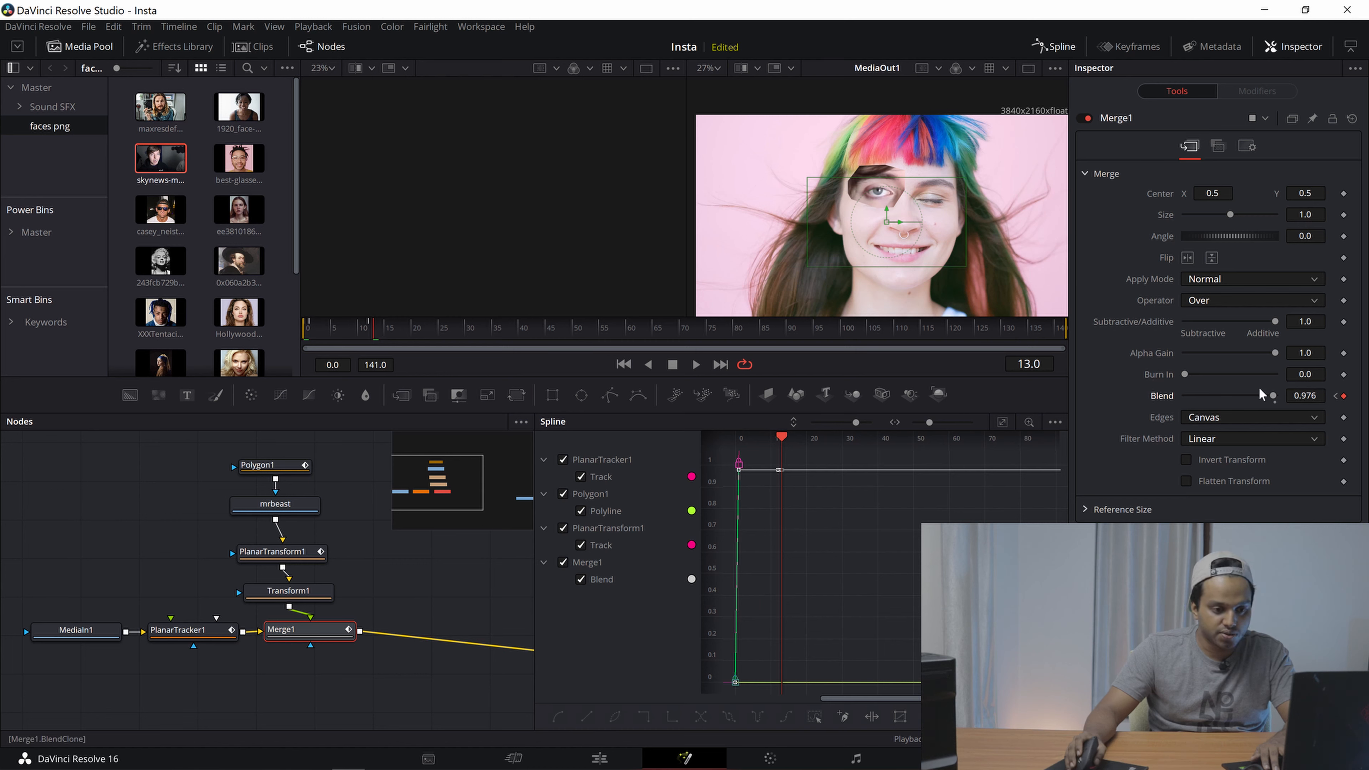
drag(1273, 396, 1183, 399)
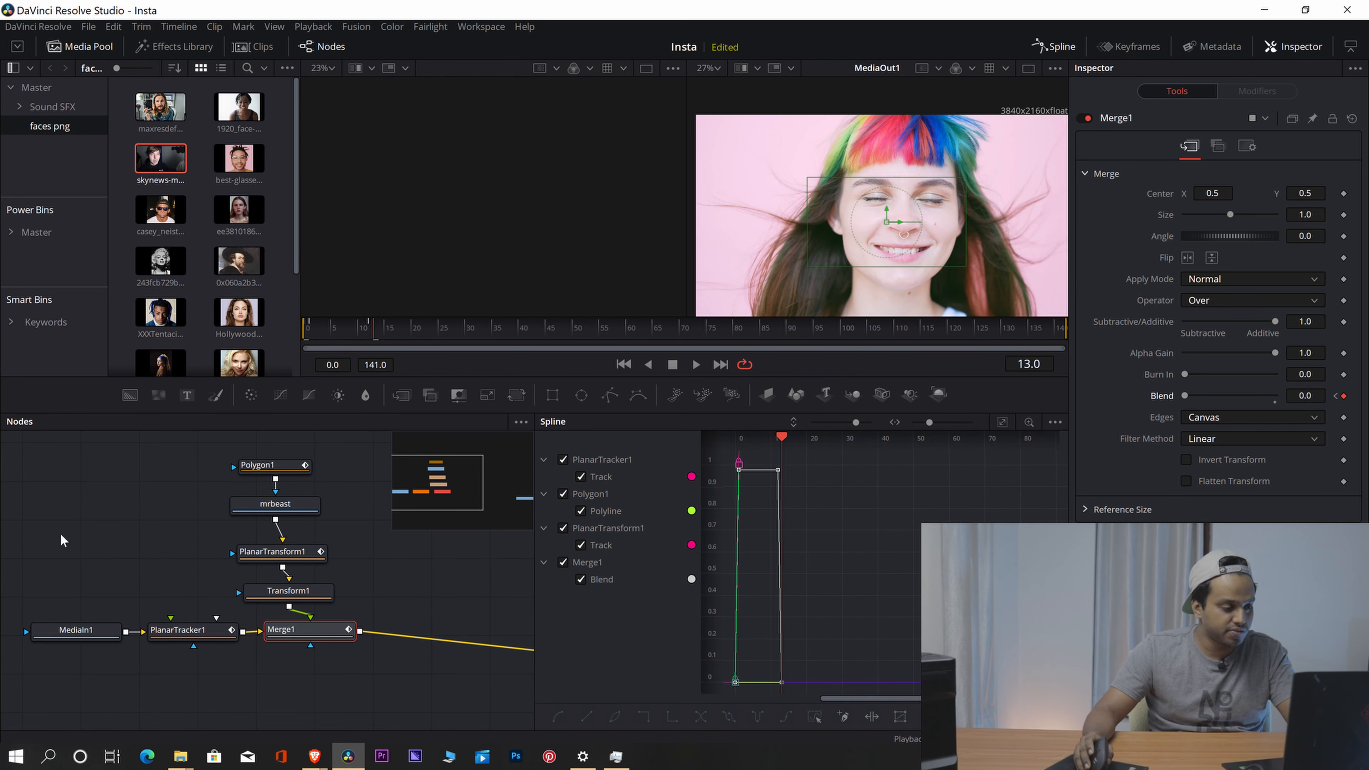
drag(376, 333, 289, 348)
key(space)
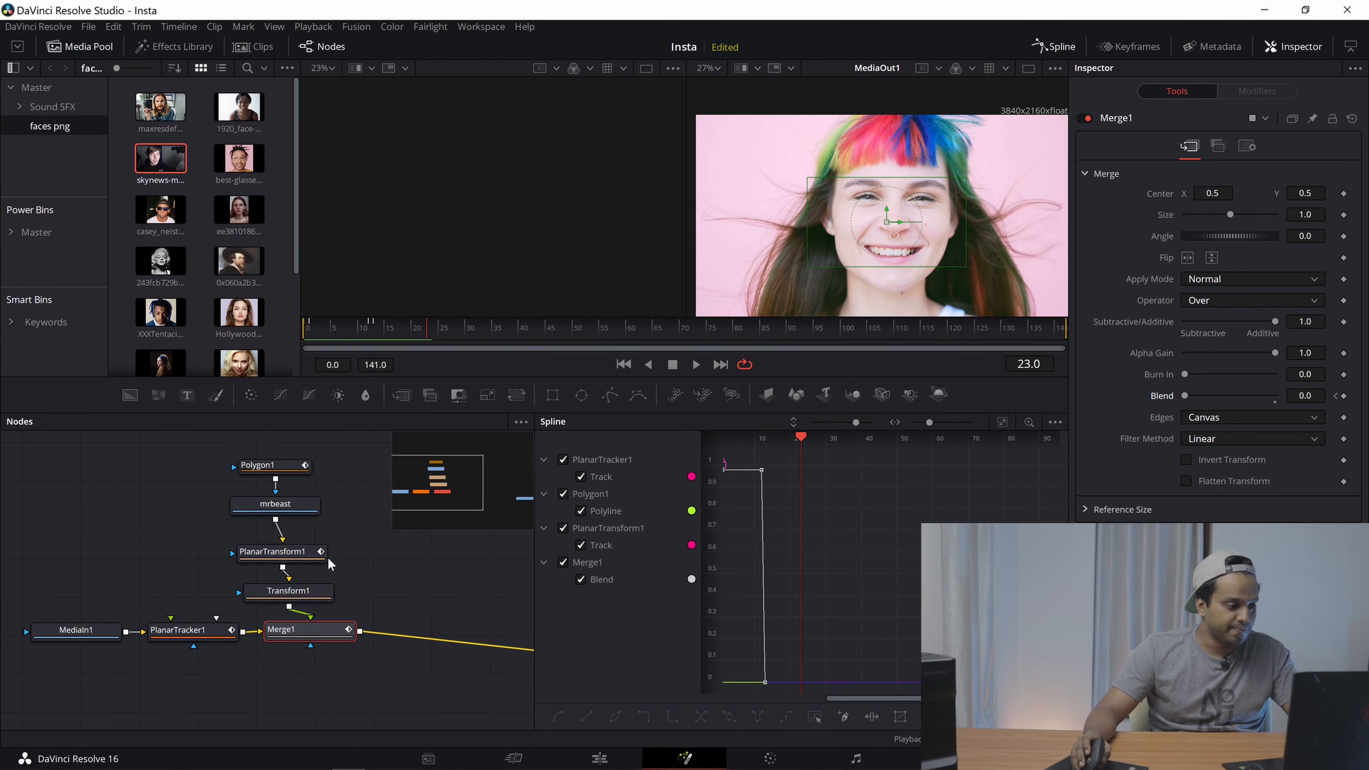
Group the Polygon1, mrbeast, PlanarTransform1 and Transform1 nodes and place the group above Merge1.
drag(355, 453, 250, 603)
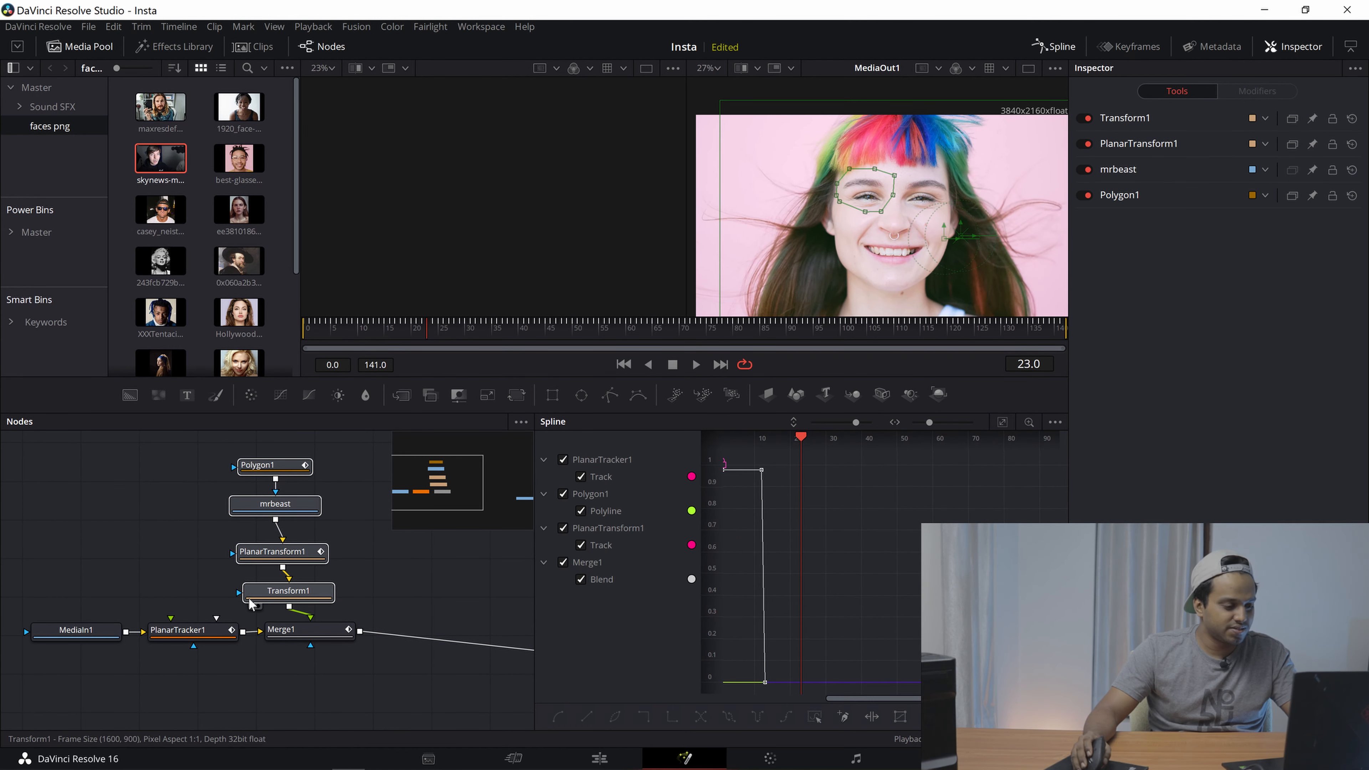
key(ctrl+g)
drag(297, 478, 341, 567)
drag(313, 499, 245, 491)
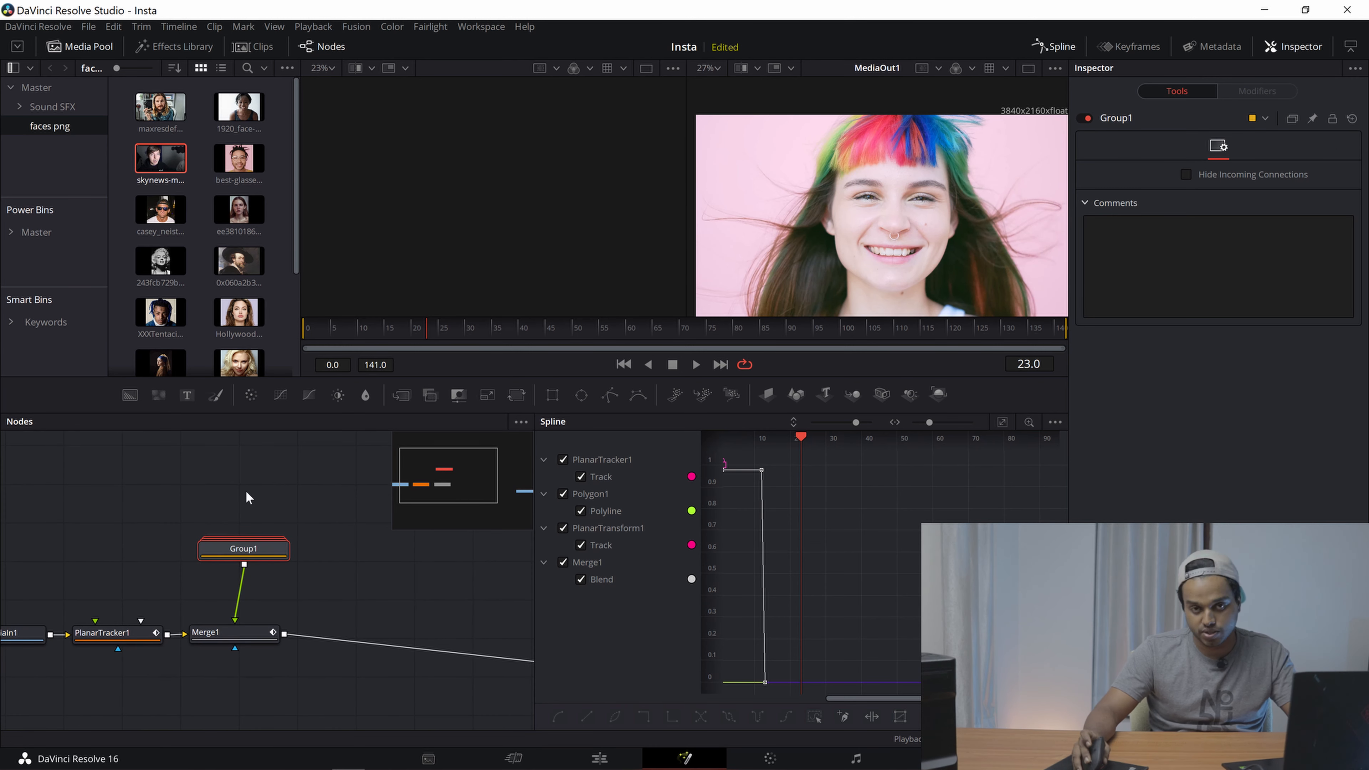
Add a second Merge node after Merge1 and connect the casey_neistat image as its foreground.
click(256, 637)
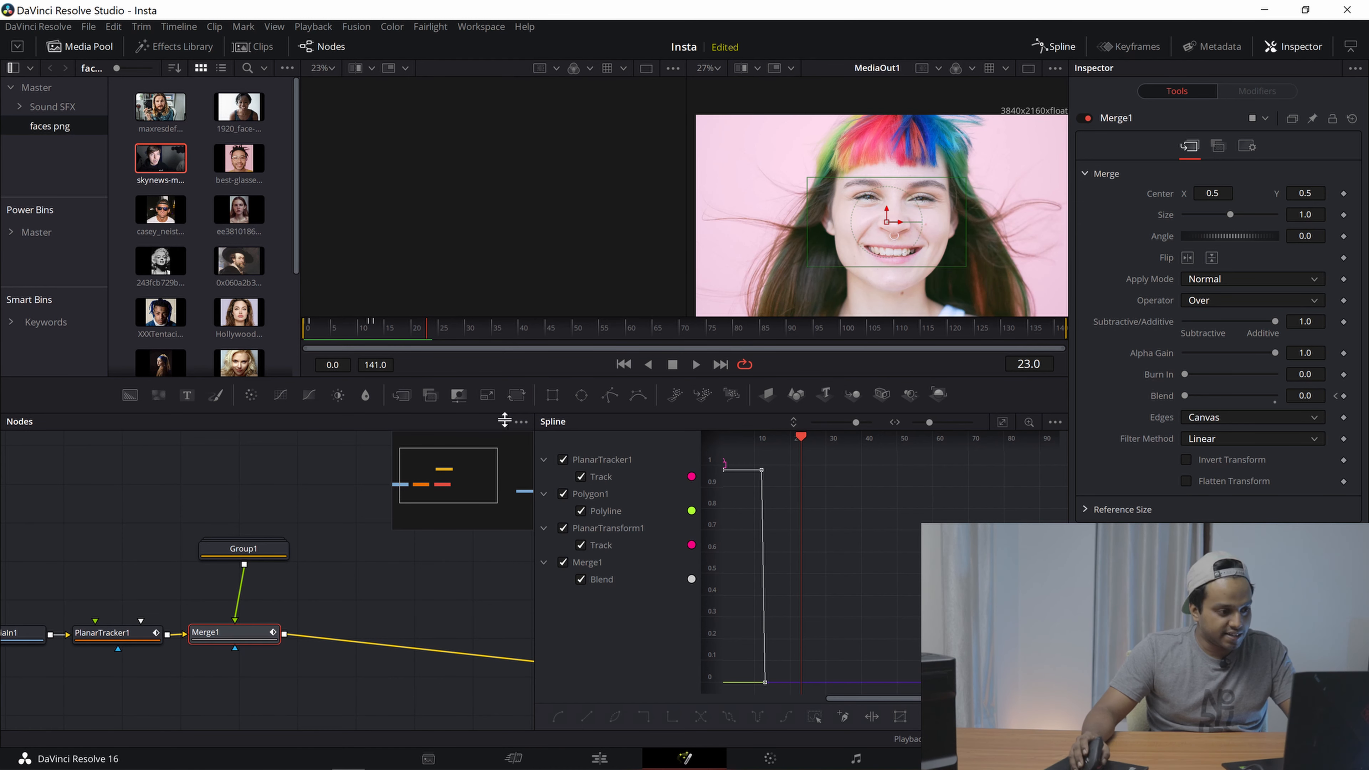
click(401, 396)
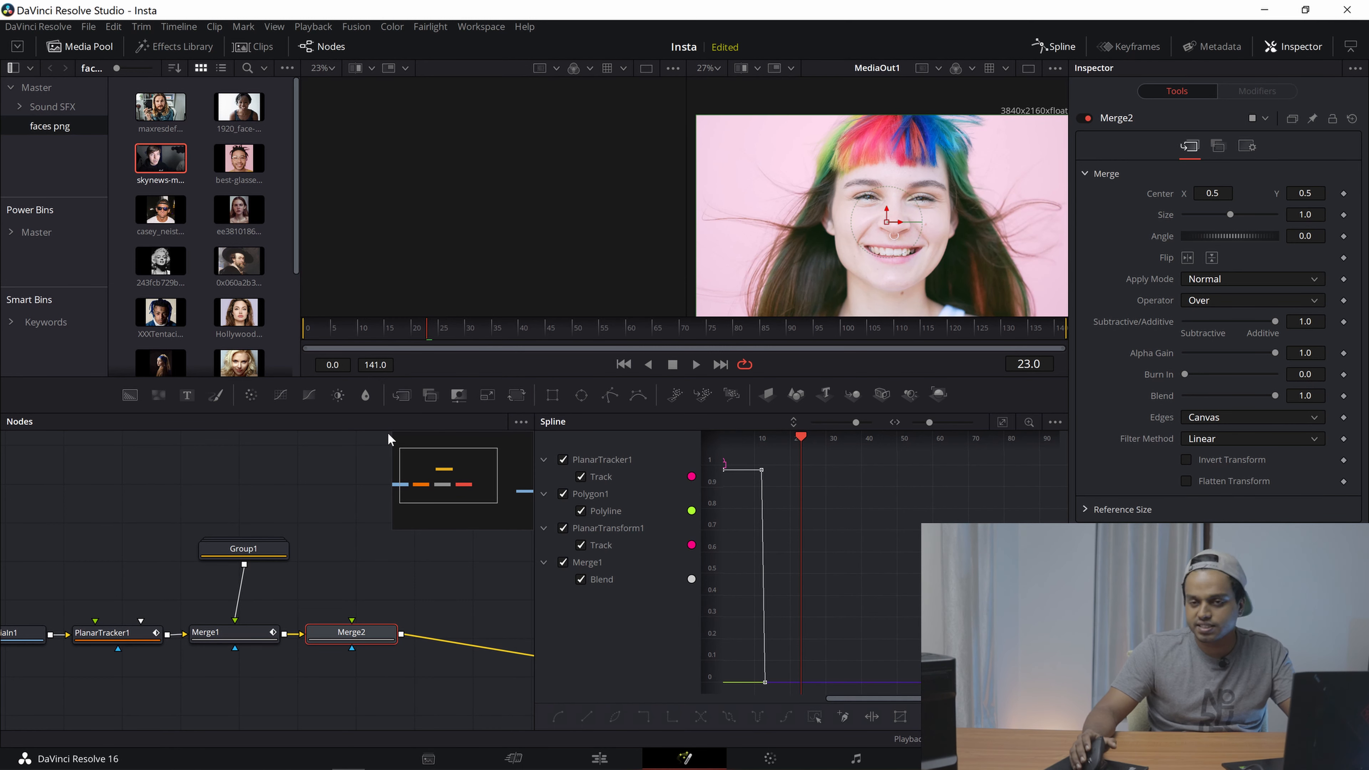
drag(160, 211, 328, 645)
click(372, 666)
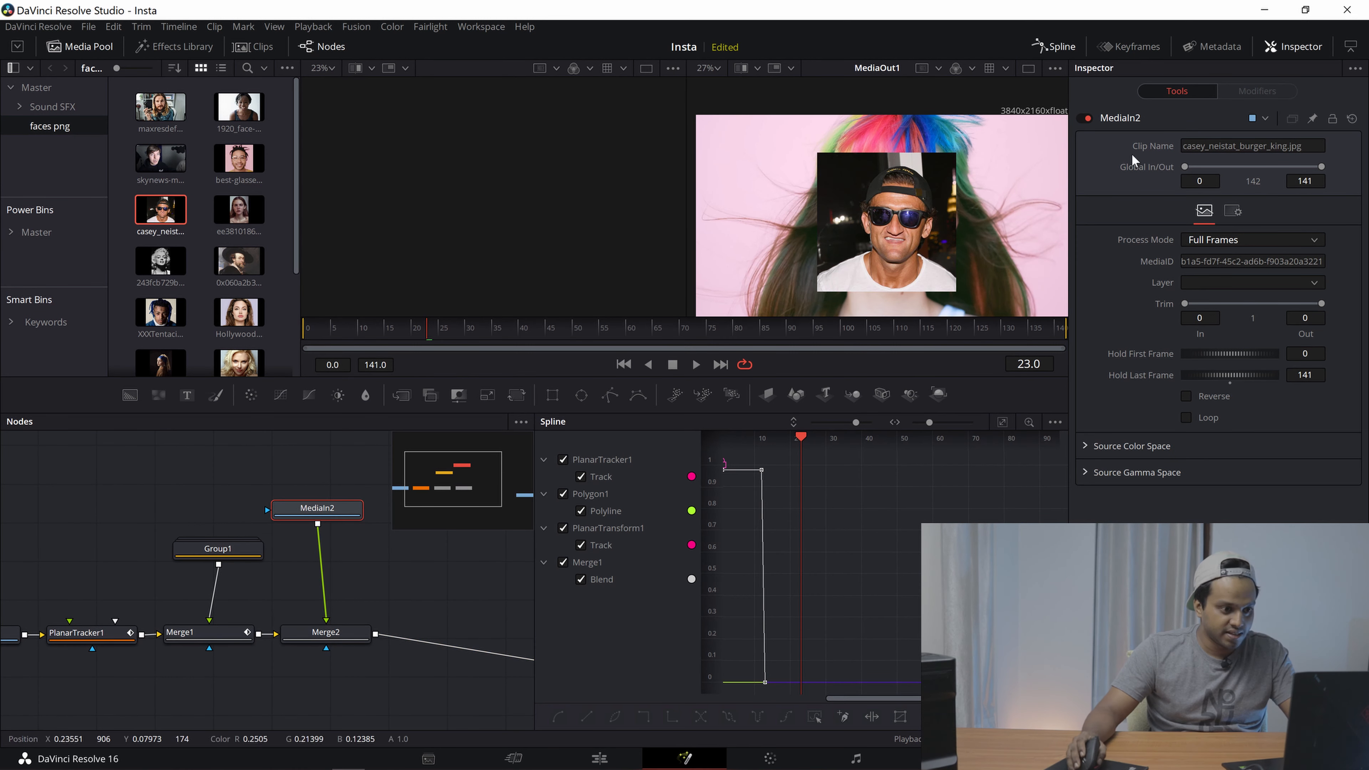
Add a Polygon mask to MediaIn2, trace it around the man's nose and turn off Invert to keep only the nose.
scroll(905, 239, up, 3)
scroll(904, 239, up, 2)
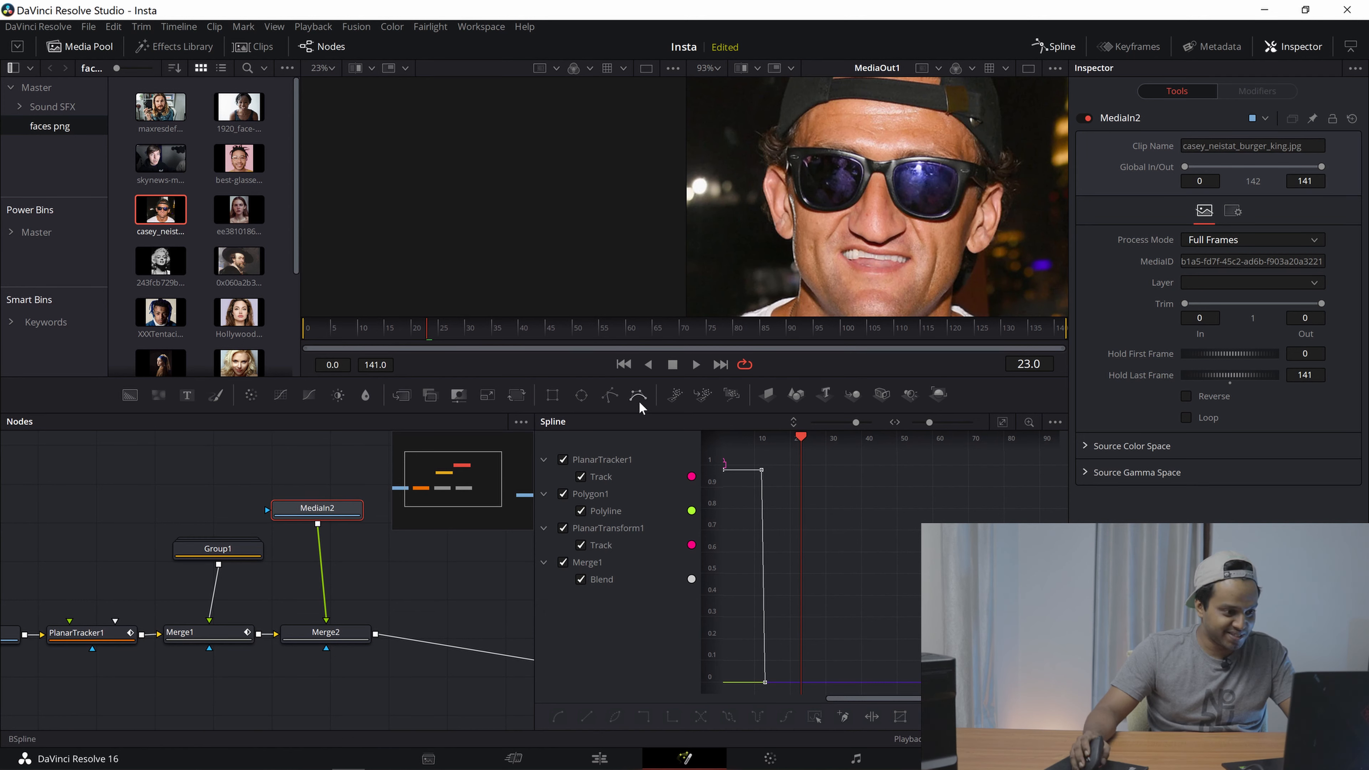
click(610, 396)
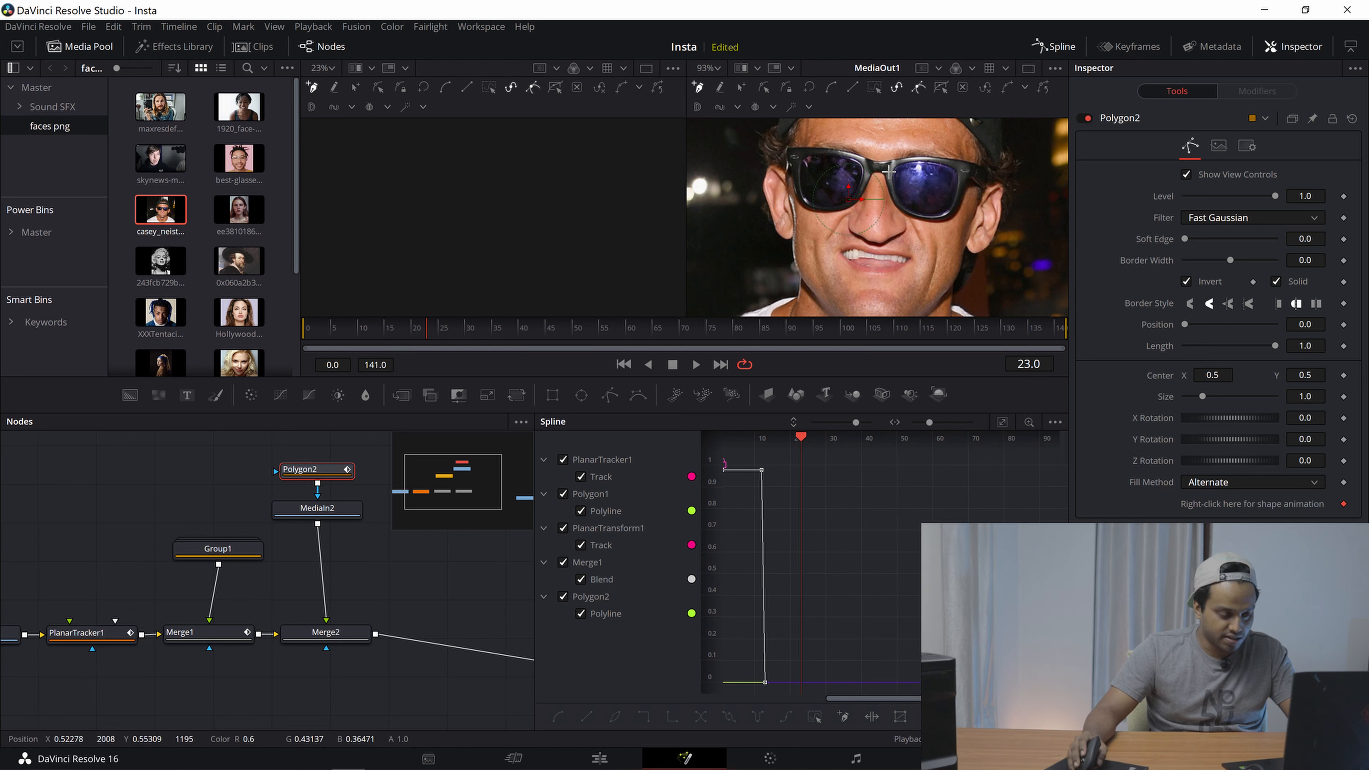
click(878, 161)
click(845, 226)
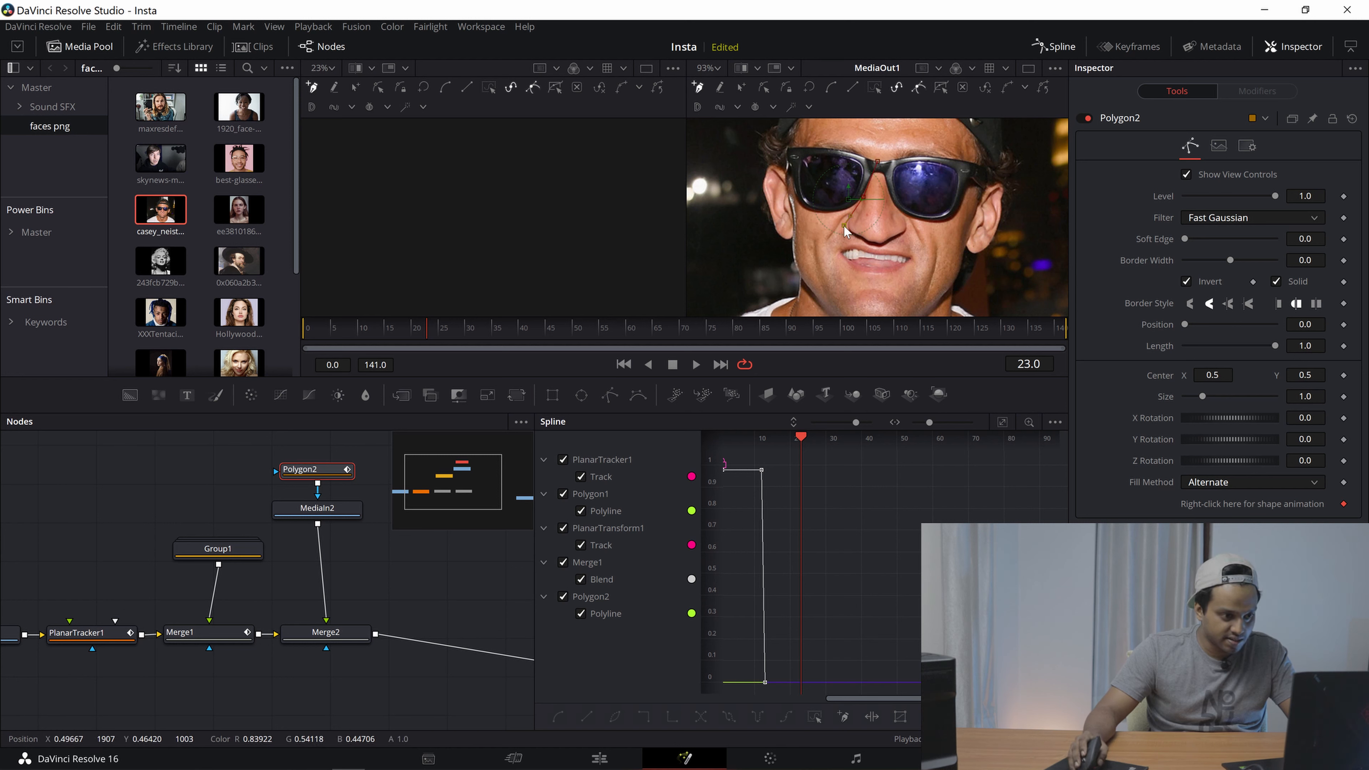
click(864, 244)
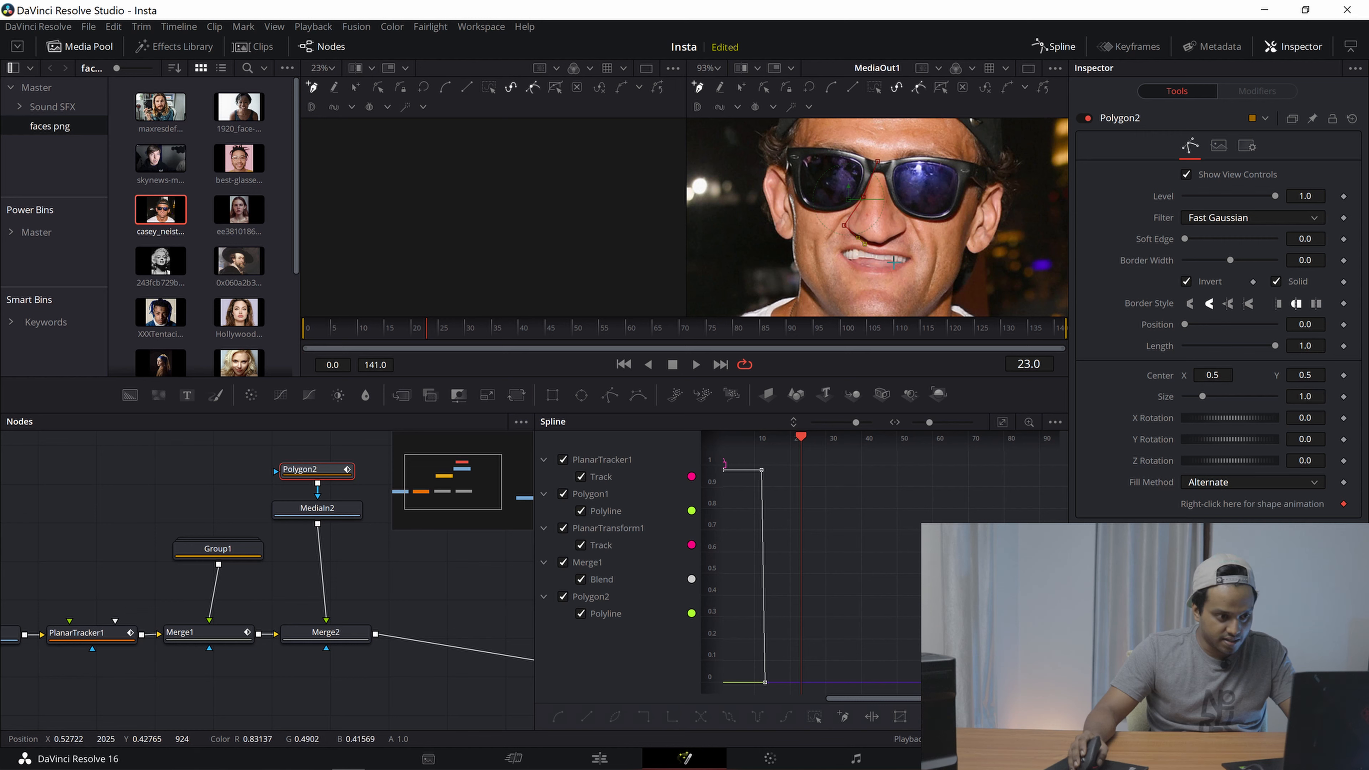
click(882, 251)
click(915, 225)
click(899, 204)
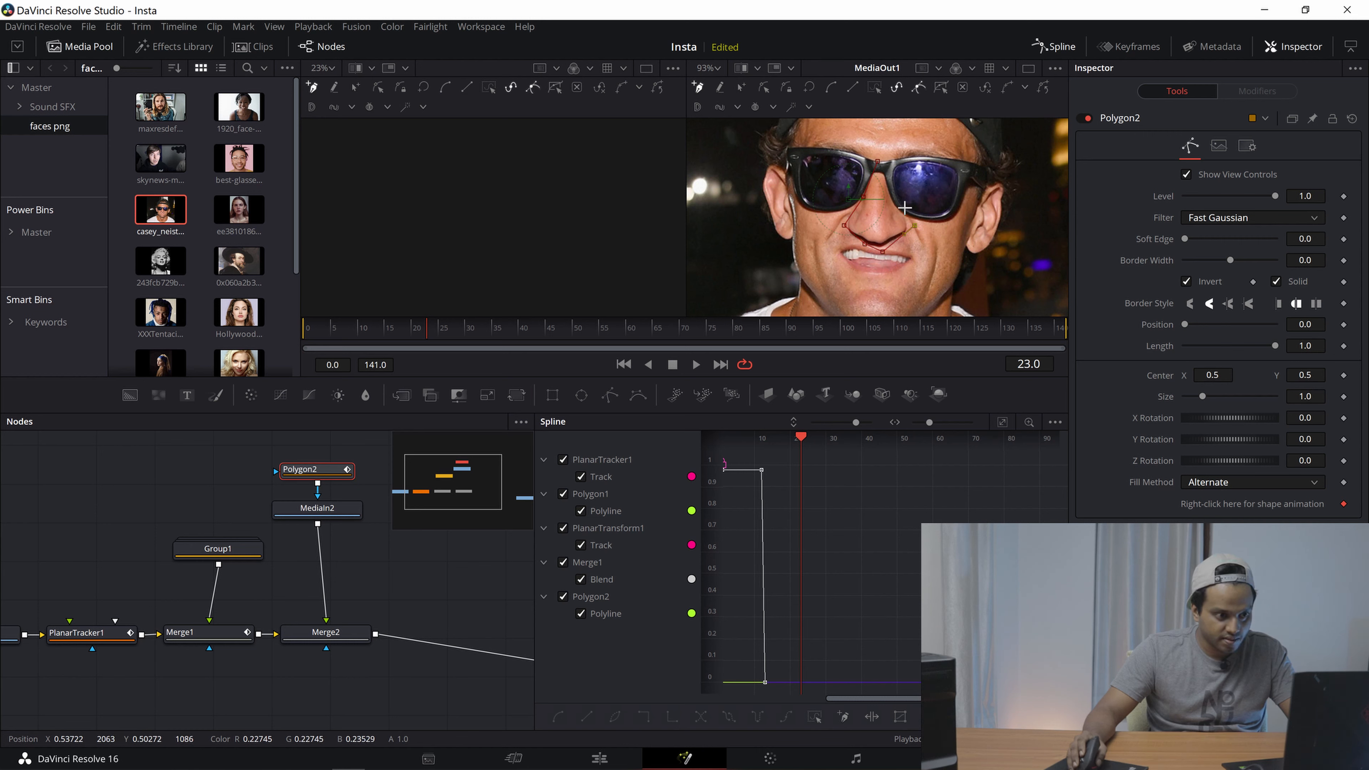
click(890, 193)
click(891, 161)
click(878, 161)
click(1187, 282)
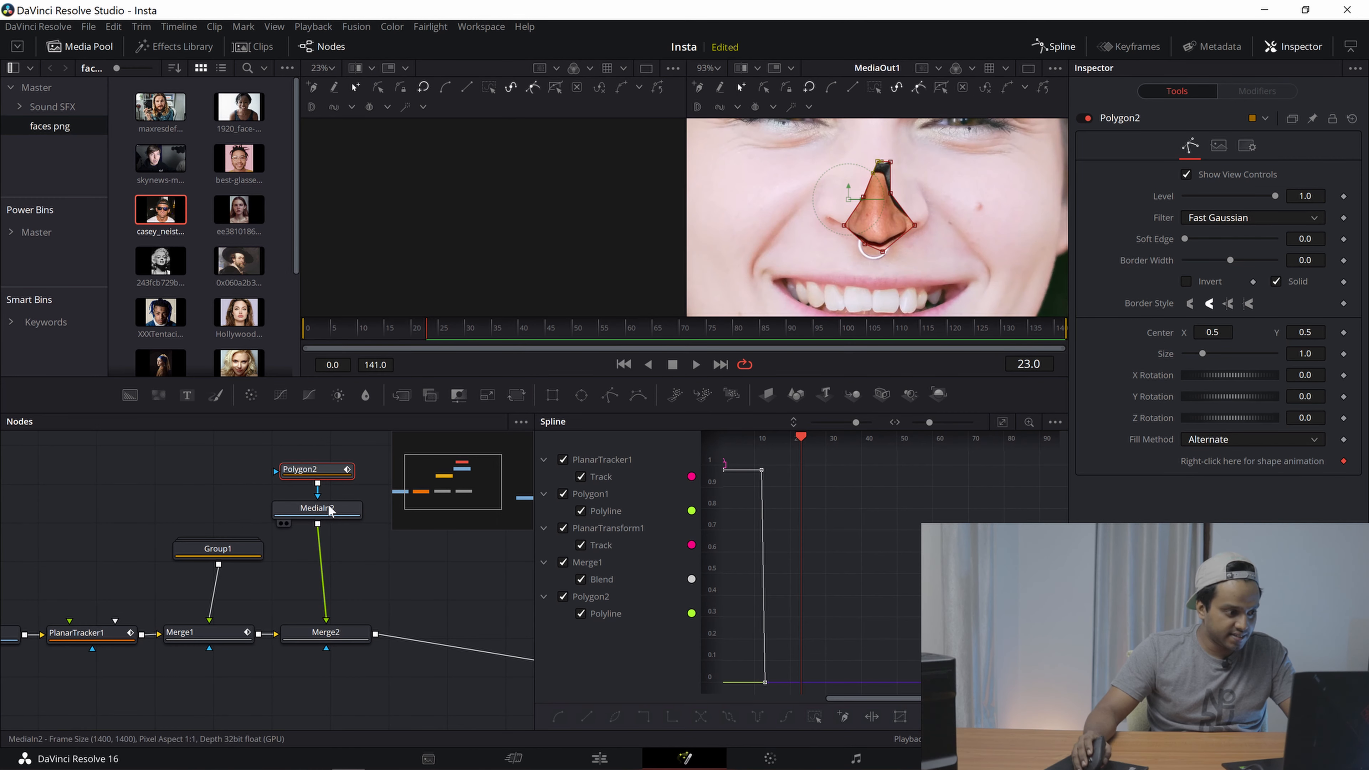
Create a planar transform from PlanarTracker1 and insert it between MediaIn2 and Merge2.
click(81, 633)
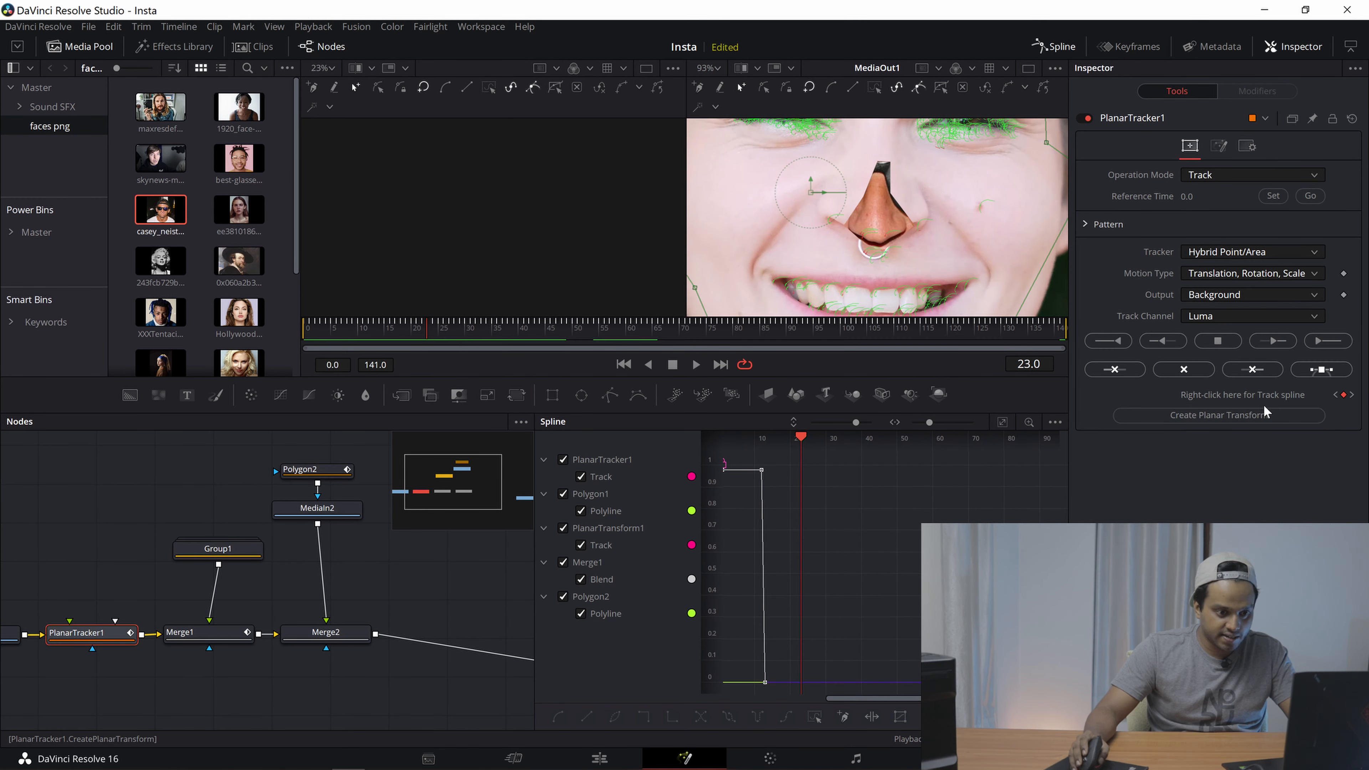
click(1138, 415)
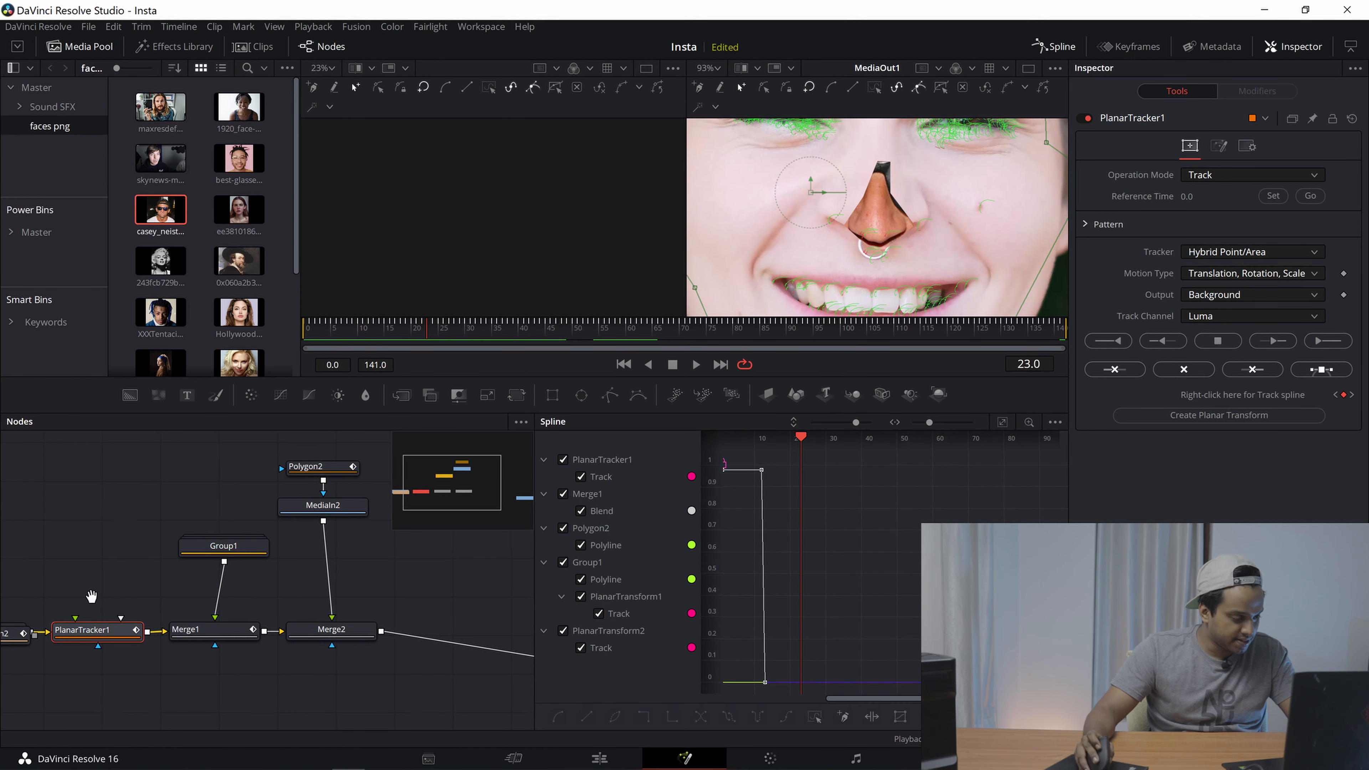
drag(49, 591, 190, 569)
drag(120, 620, 100, 566)
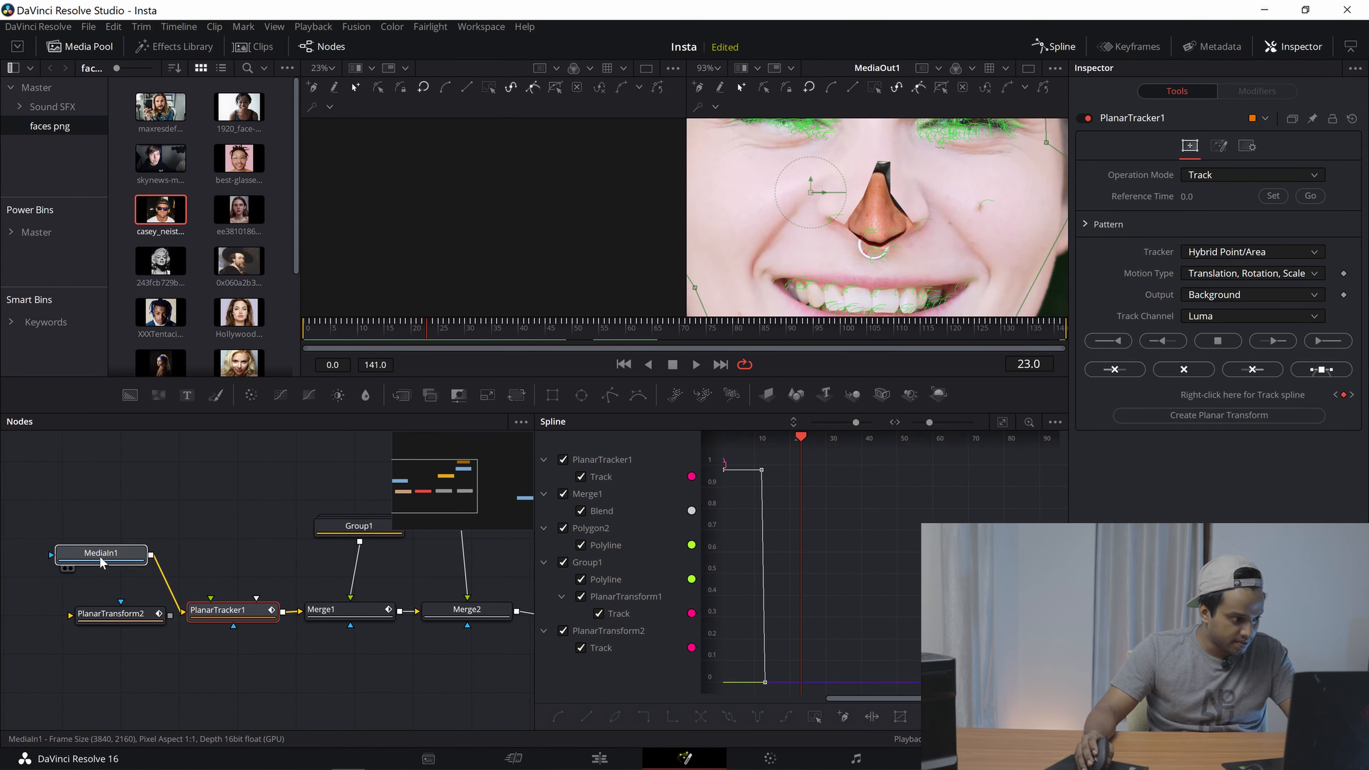
drag(112, 615, 316, 616)
click(474, 563)
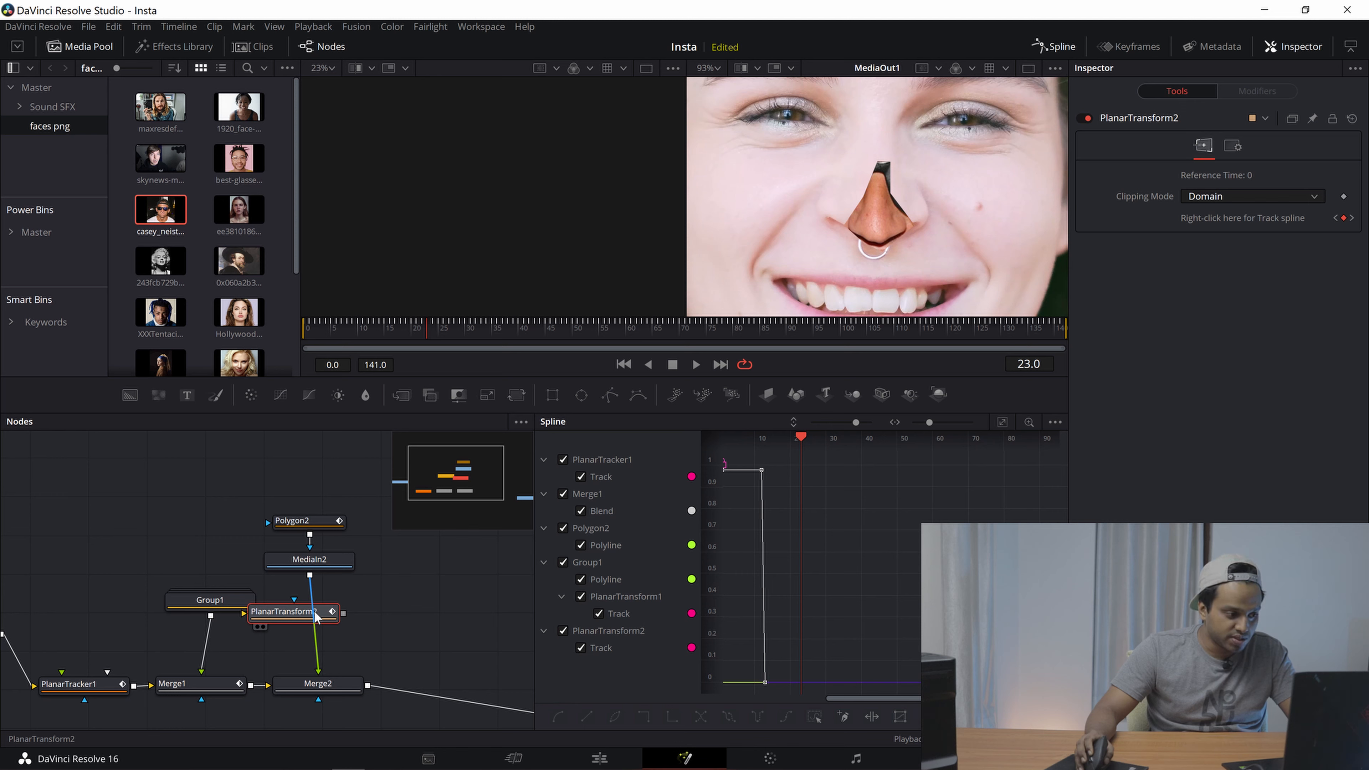
drag(316, 616, 315, 608)
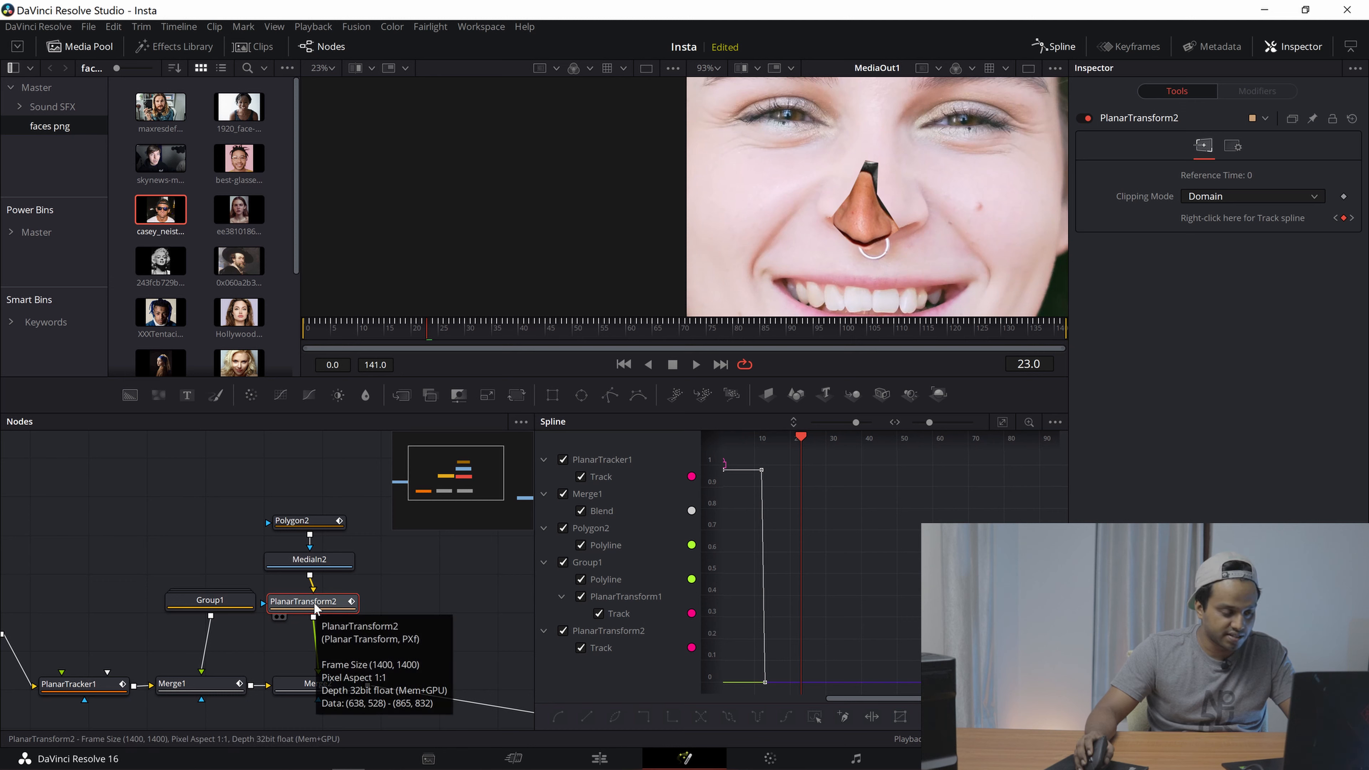
Add a Transform node after PlanarTransform2, with Size 2.02 and Center Y 0.581 to enlarge and raise the nose.
click(516, 395)
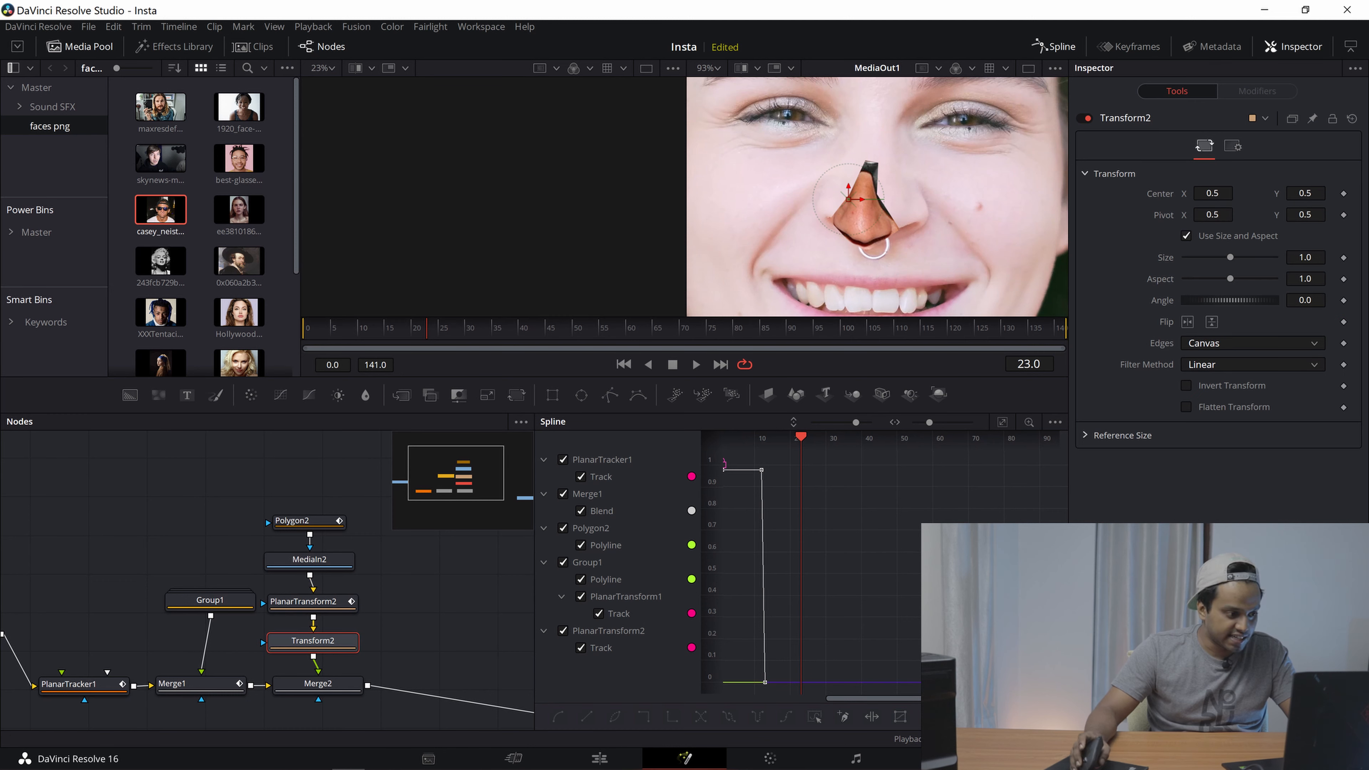
drag(1230, 258, 1242, 264)
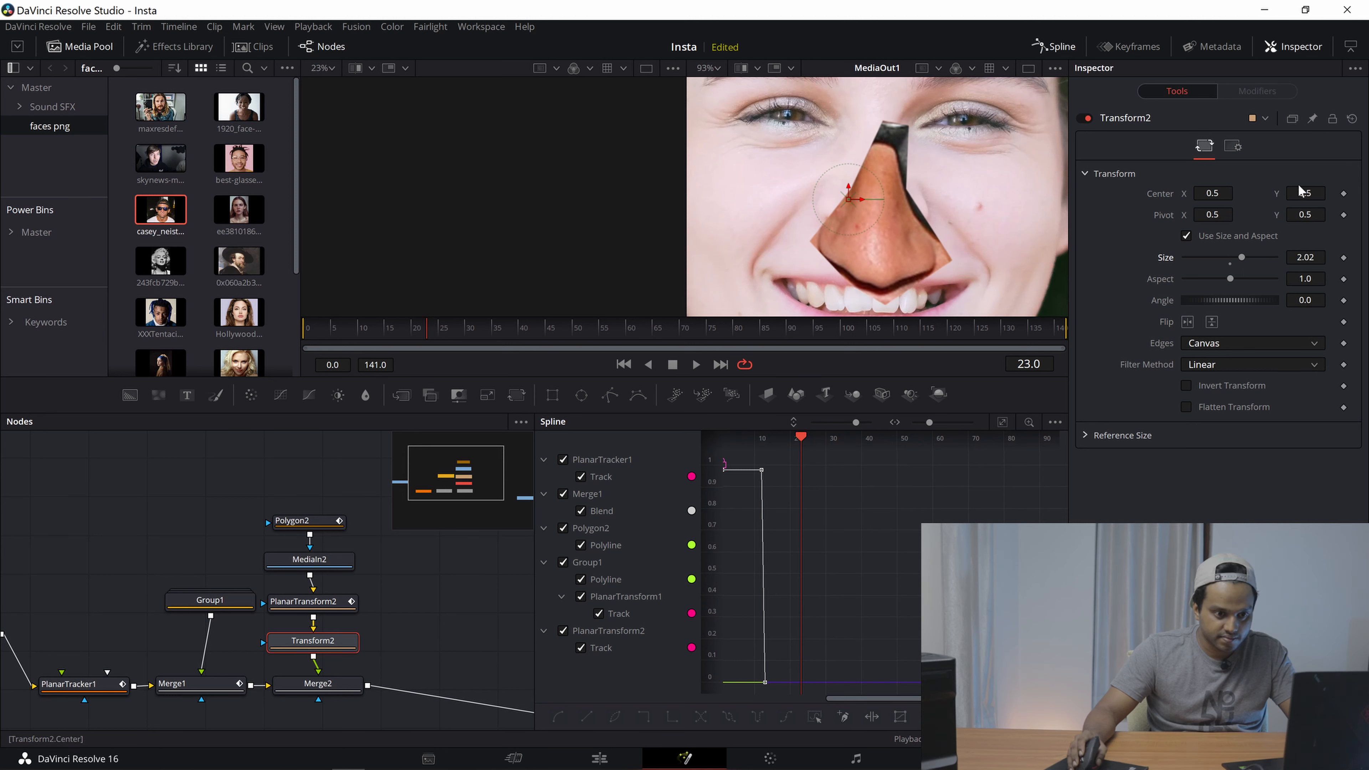
drag(848, 199, 849, 161)
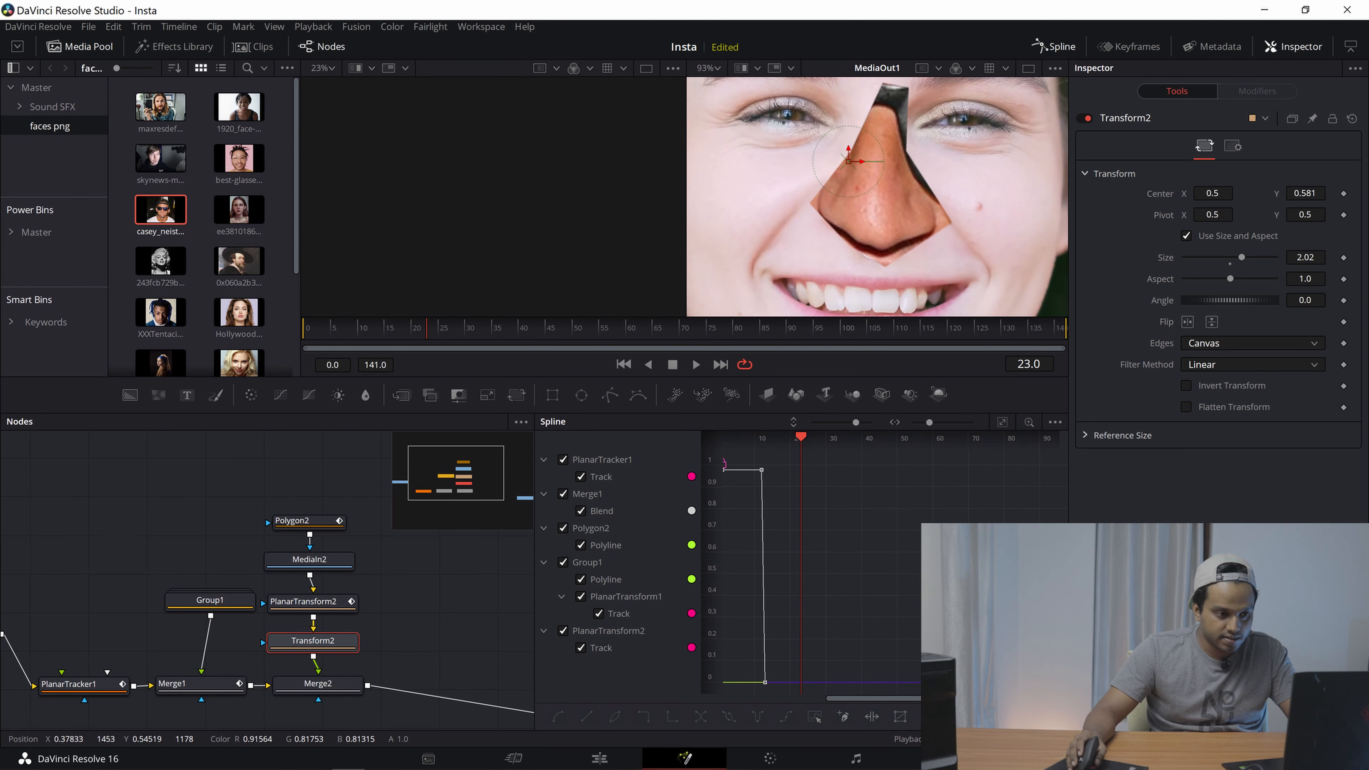
Set Merge2's Blend to 0.4 and align the nose with the woman's by moving Transform2's Center to 0.489, 0.605.
click(341, 681)
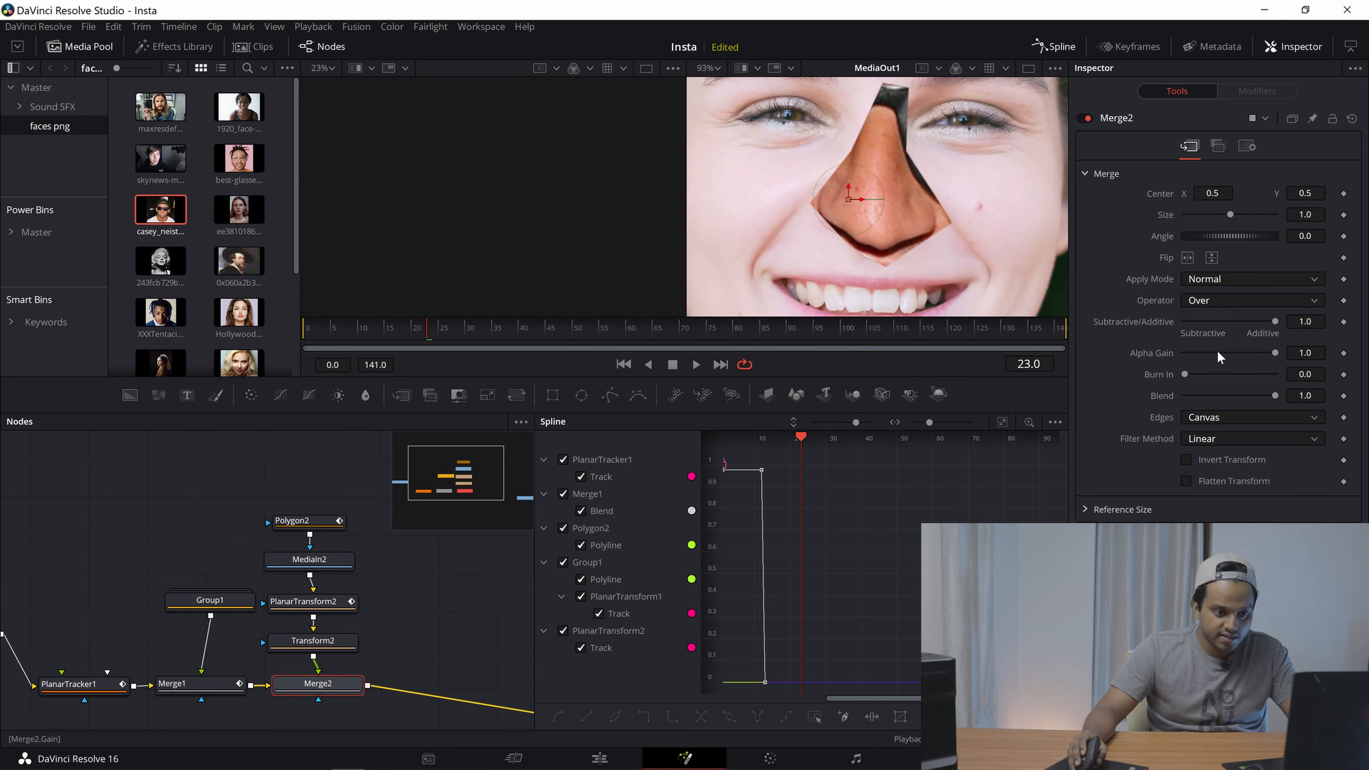
drag(1267, 396, 1223, 405)
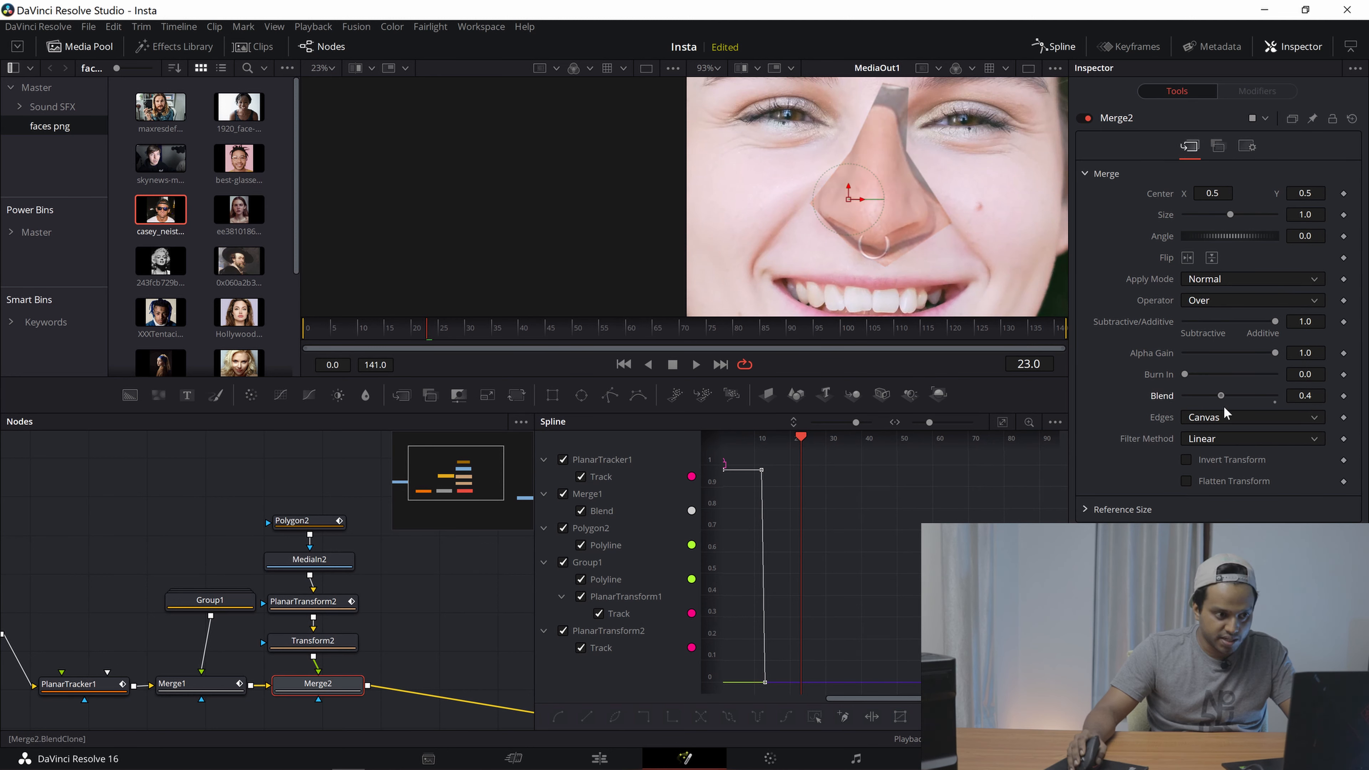
click(313, 641)
drag(849, 161, 843, 150)
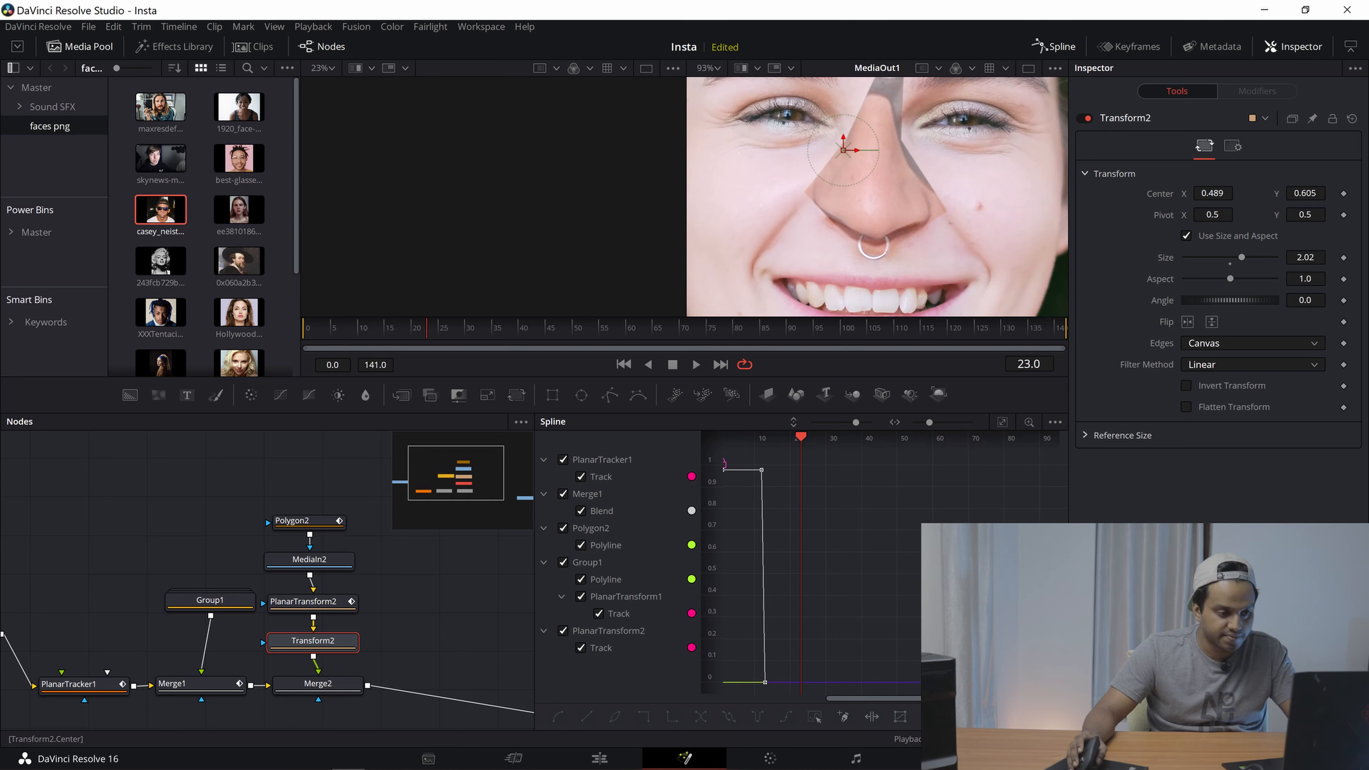
Group the Polygon2, MediaIn2, PlanarTransform2 and Transform2 nodes.
scroll(362, 607, down, 3)
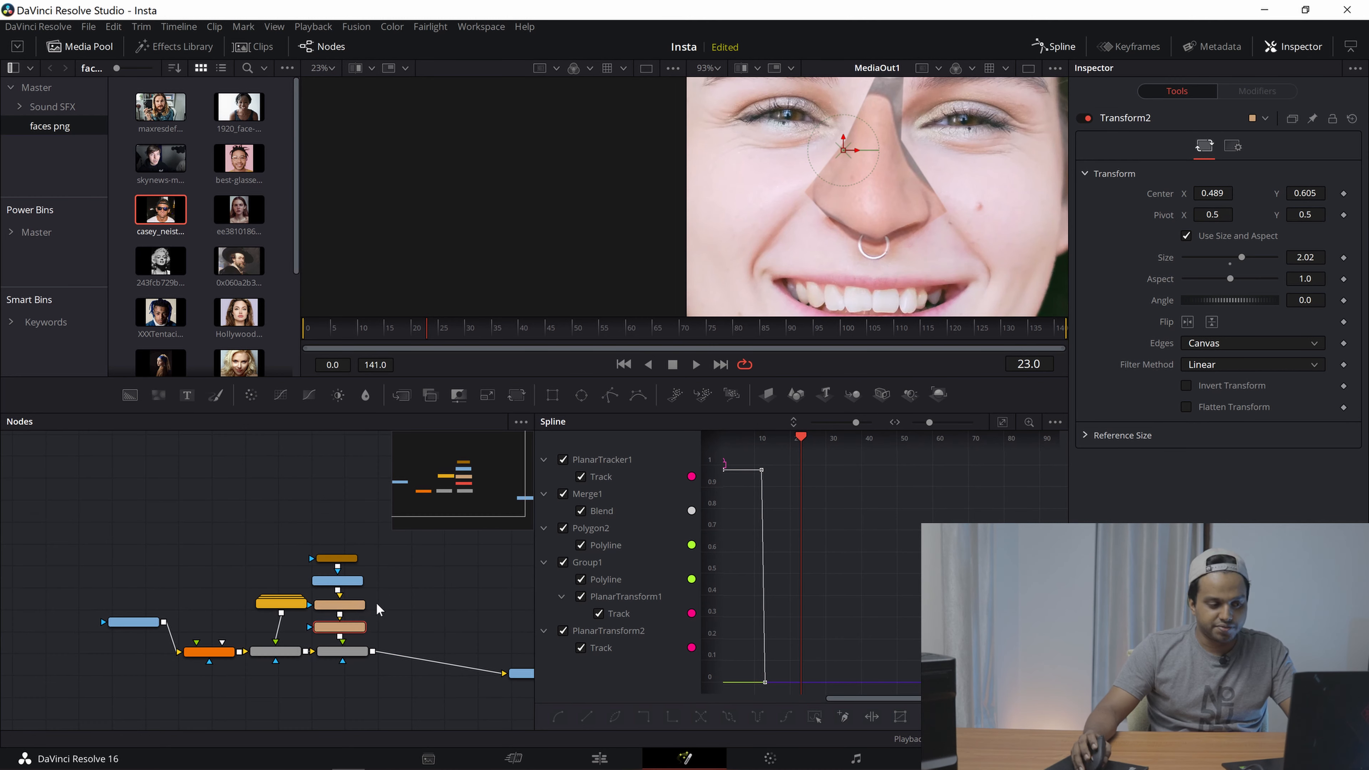
scroll(267, 502, up, 3)
drag(267, 503, 357, 647)
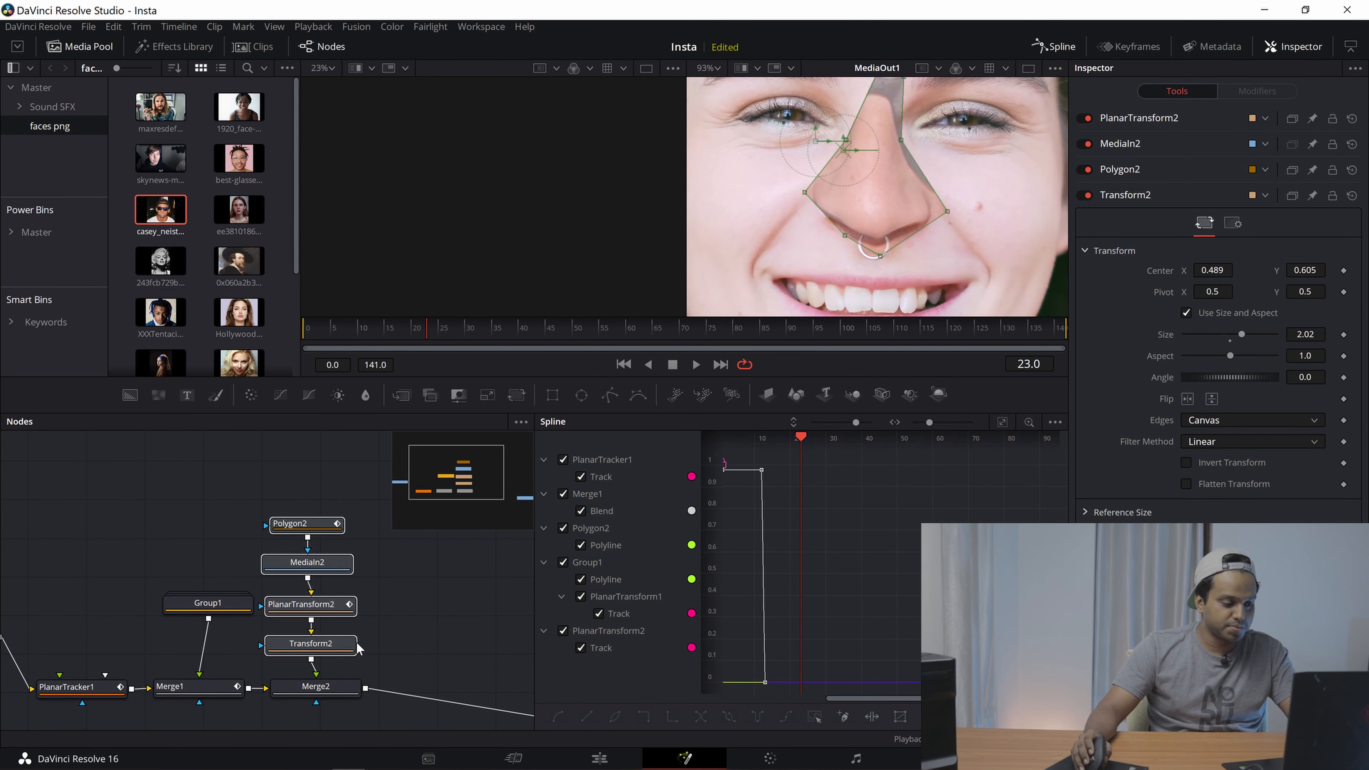
key(ctrl+g)
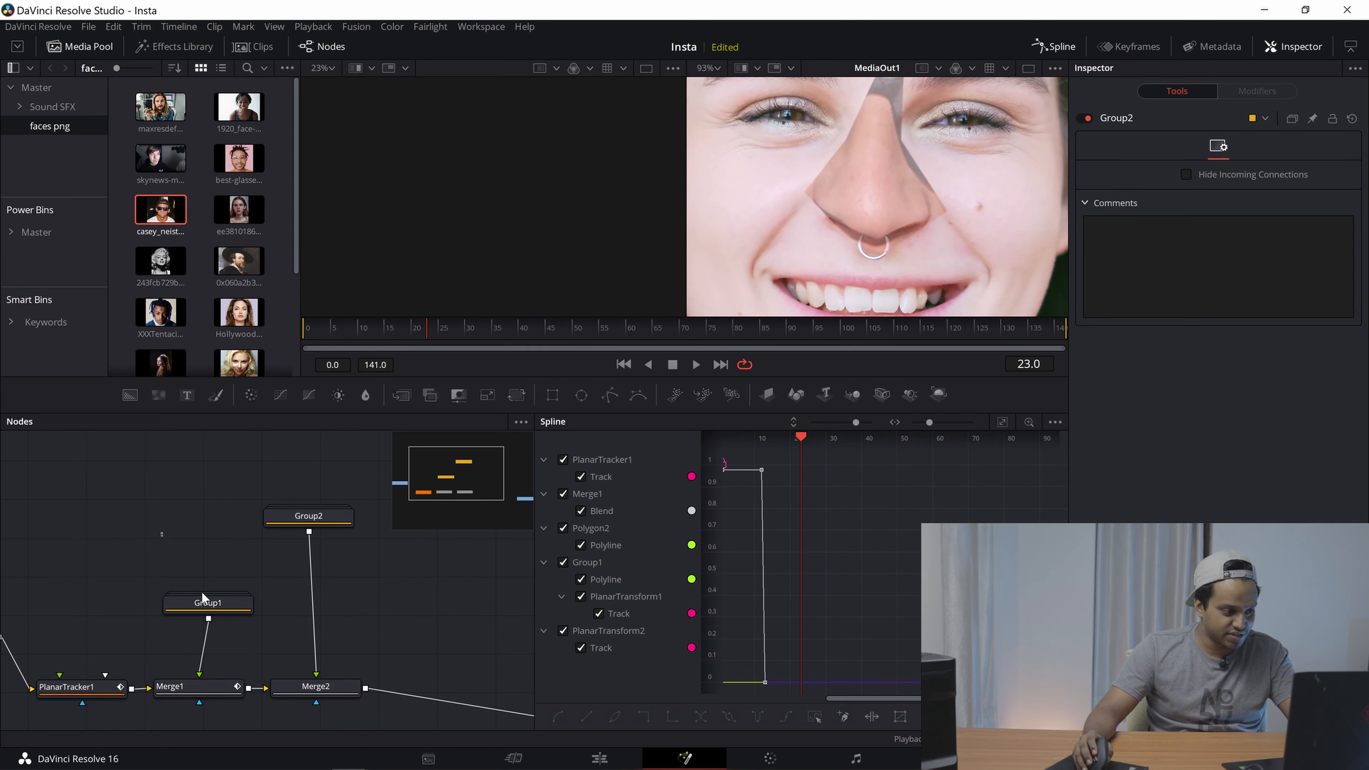
Arrange Group1 and Group2 side by side above Merge1 and Merge2.
click(228, 613)
right_click(223, 616)
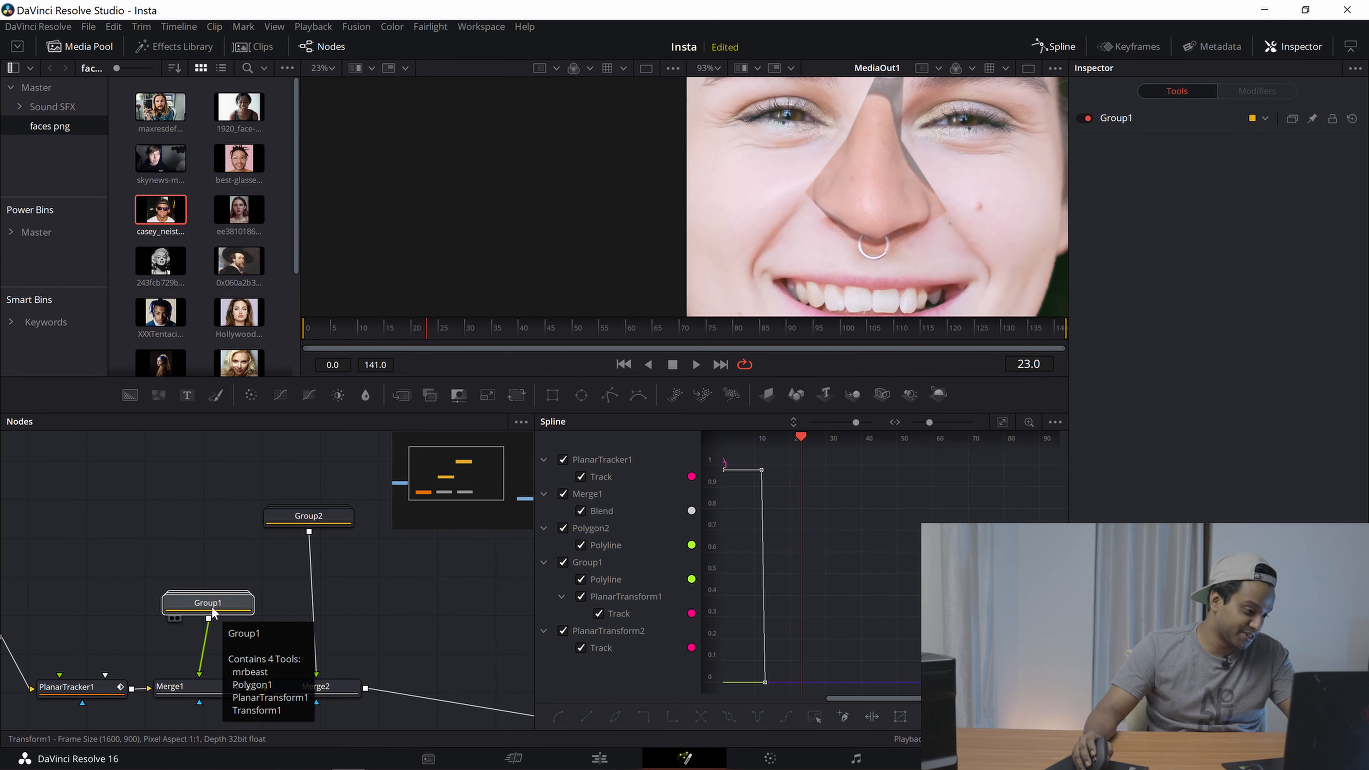
drag(223, 617, 195, 608)
drag(308, 527, 305, 603)
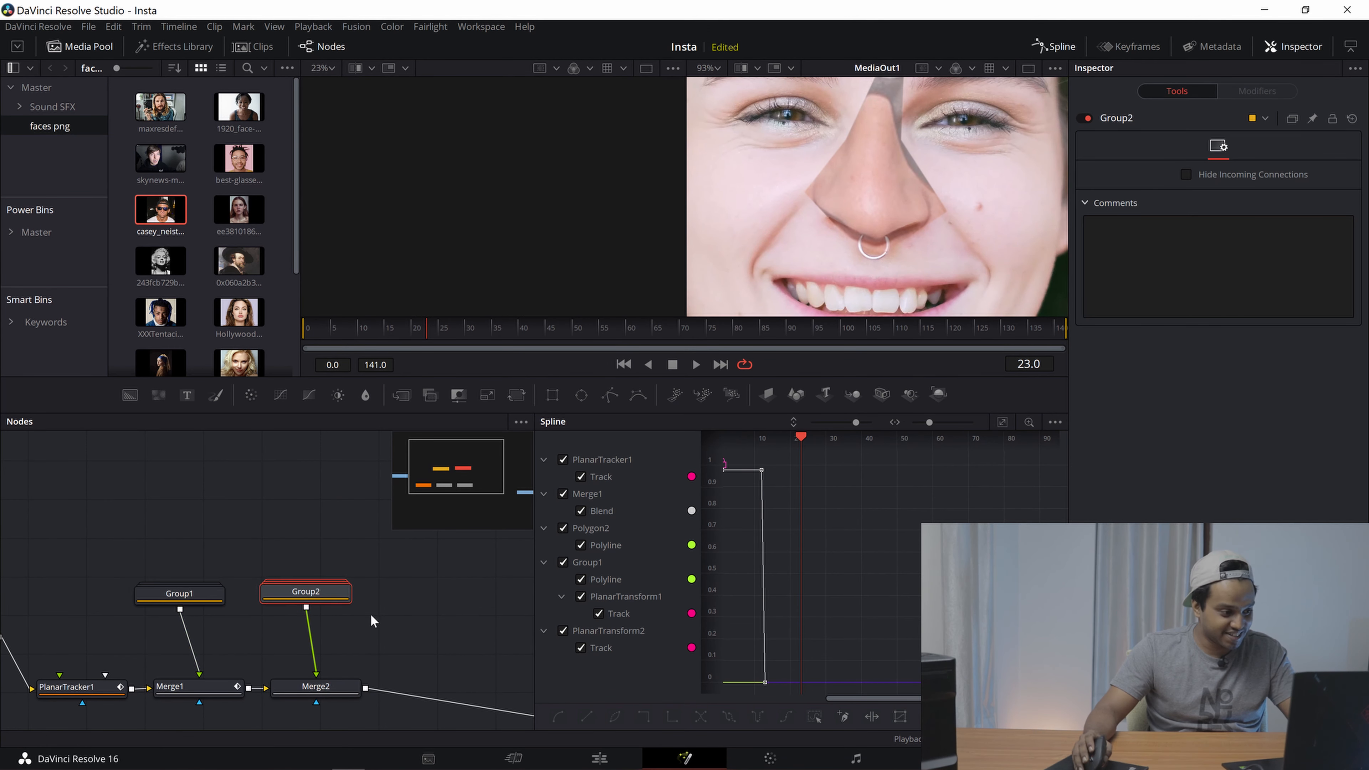
scroll(371, 613, down, 3)
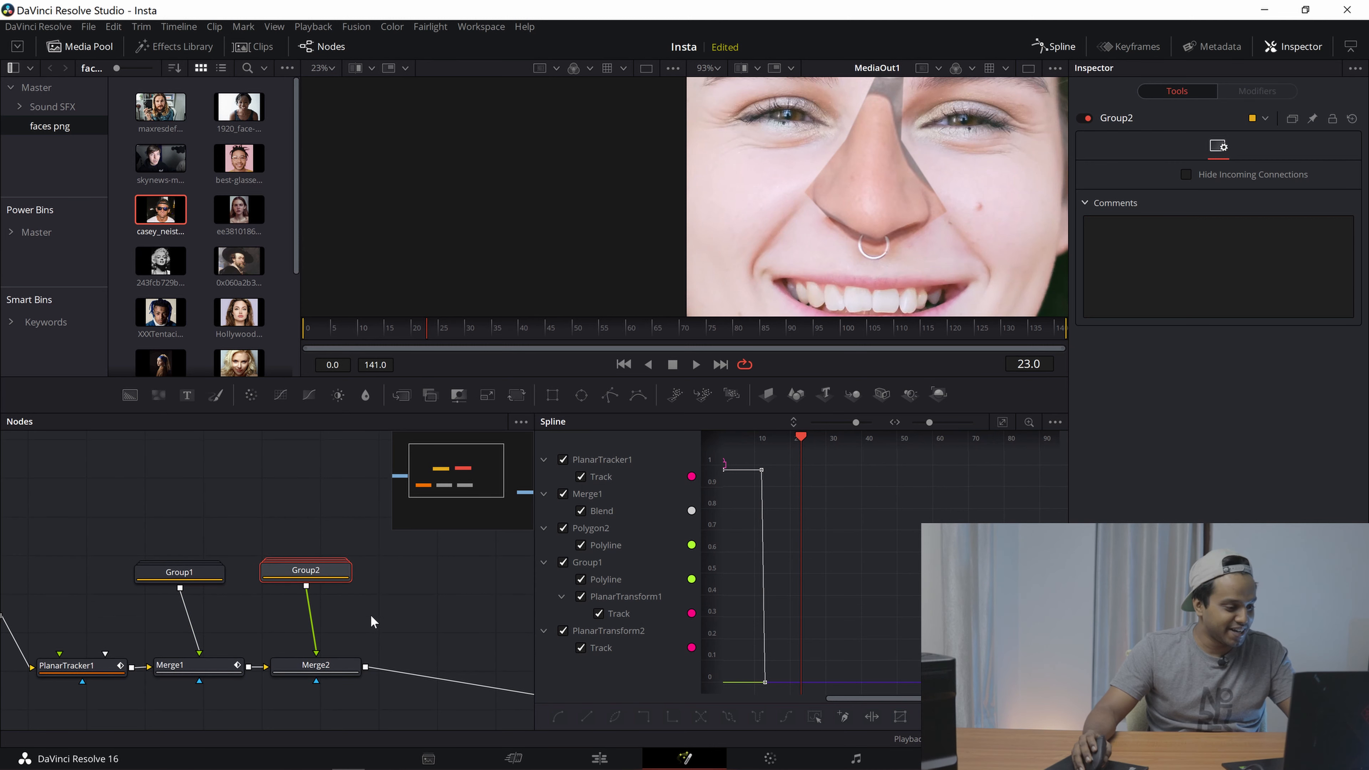
scroll(371, 610, up, 2)
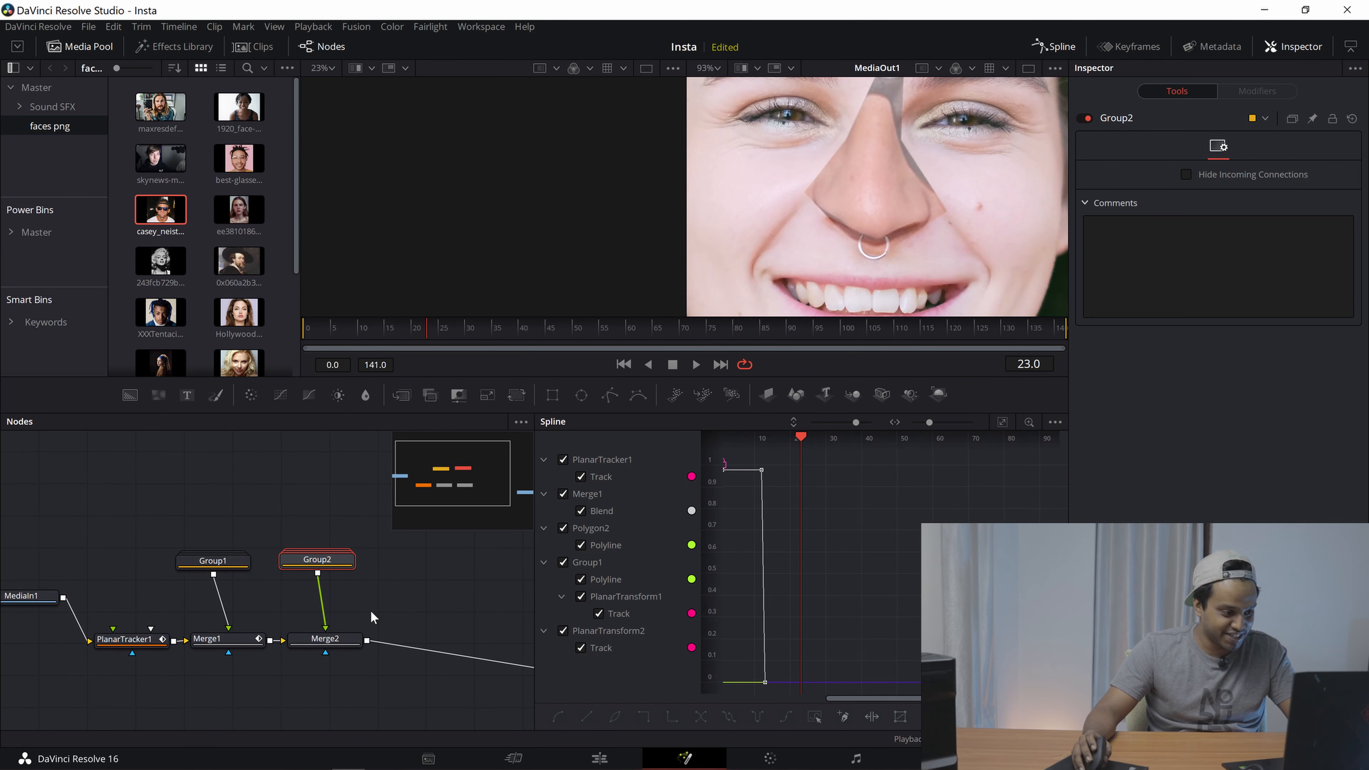
Inspect the Transform2 node inside Group2 and collapse the group again.
click(306, 643)
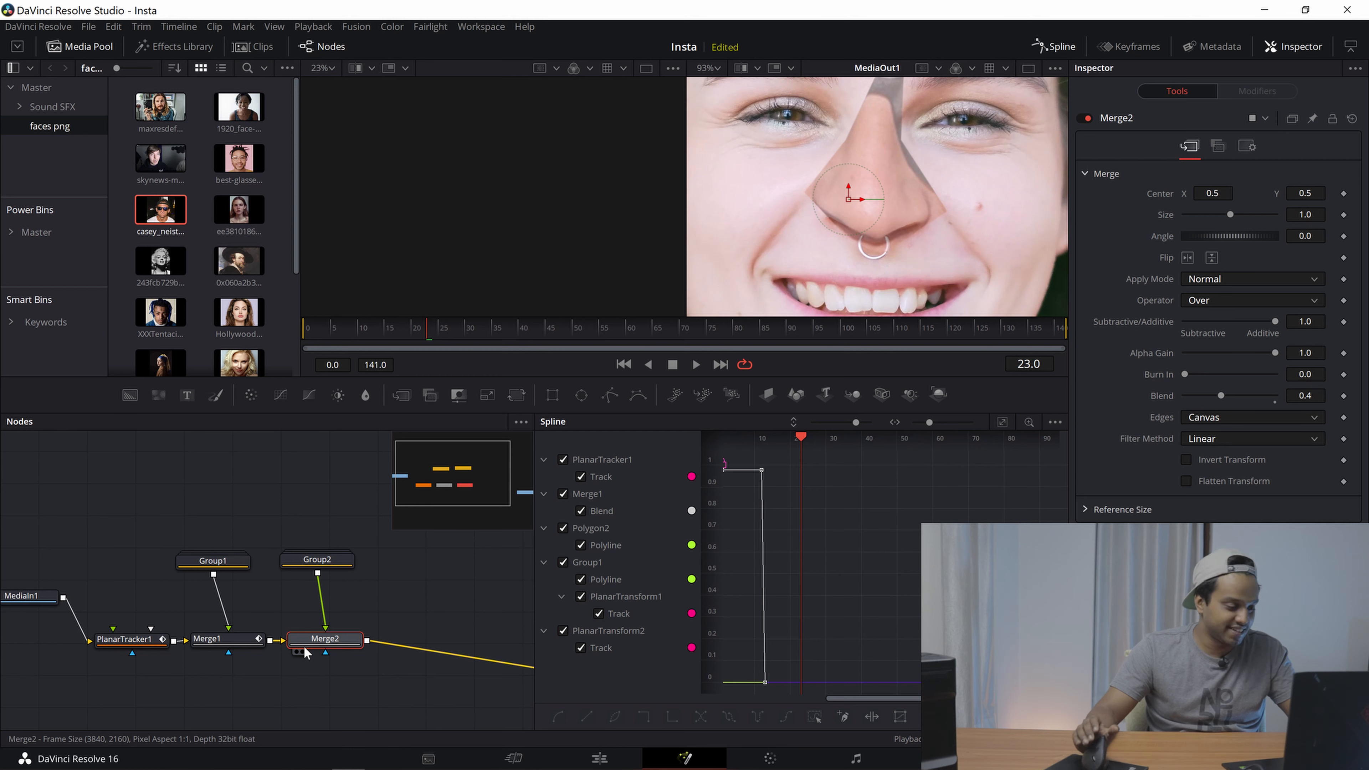
scroll(230, 659, right, 3)
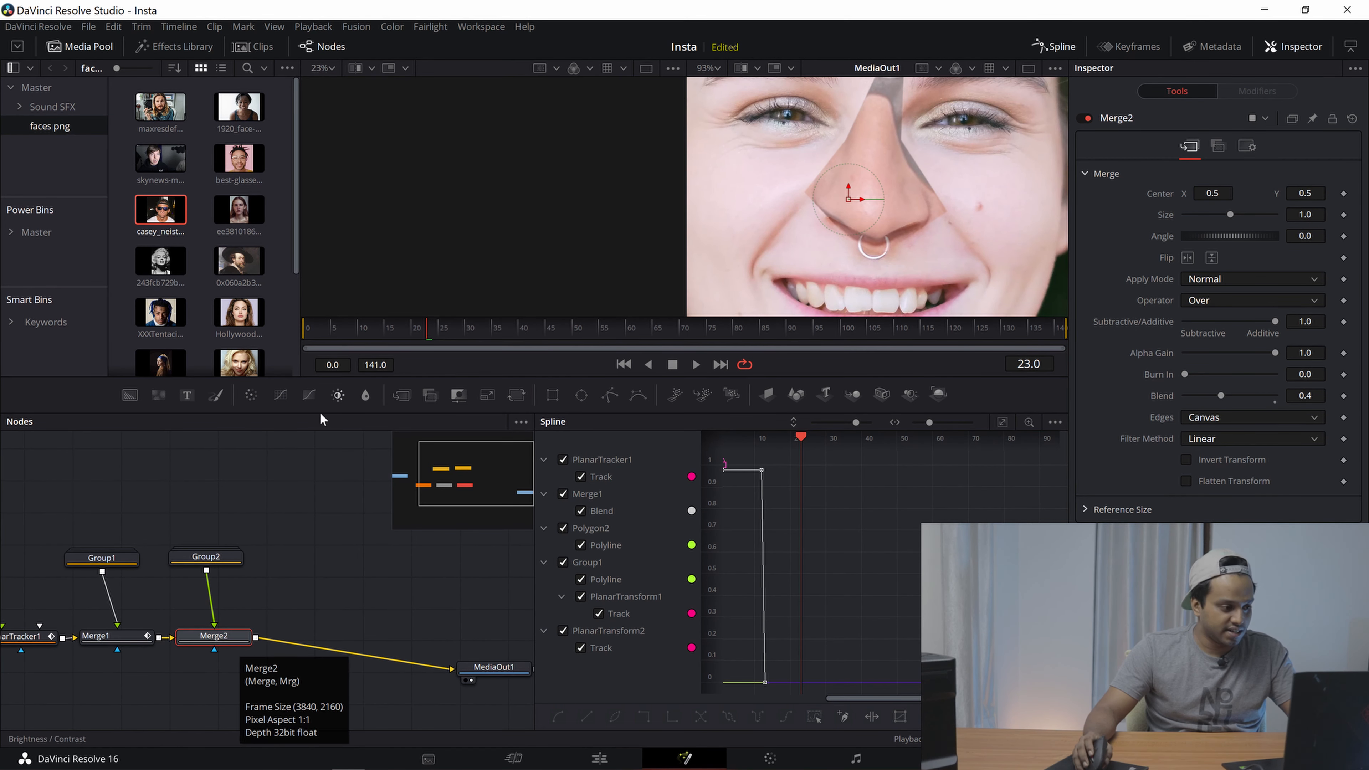
double_click(199, 558)
click(200, 664)
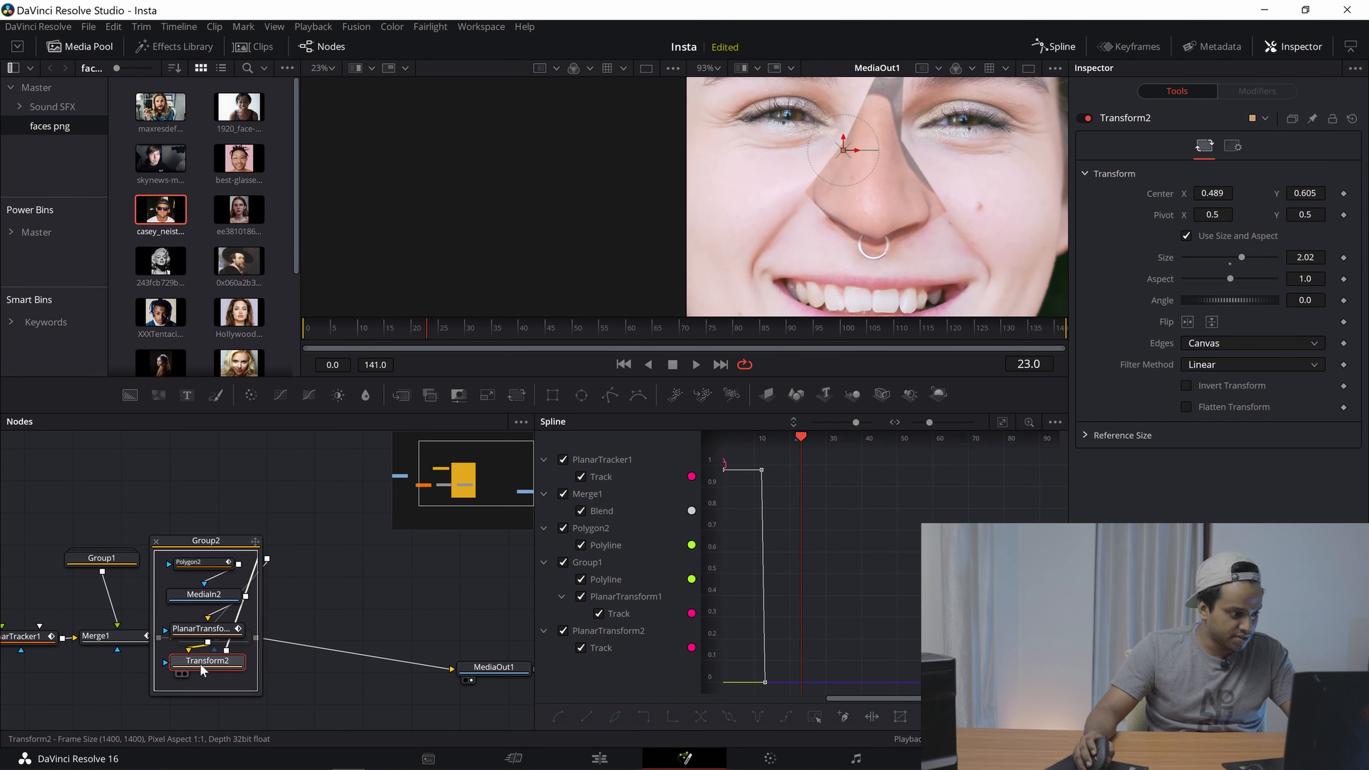
click(156, 541)
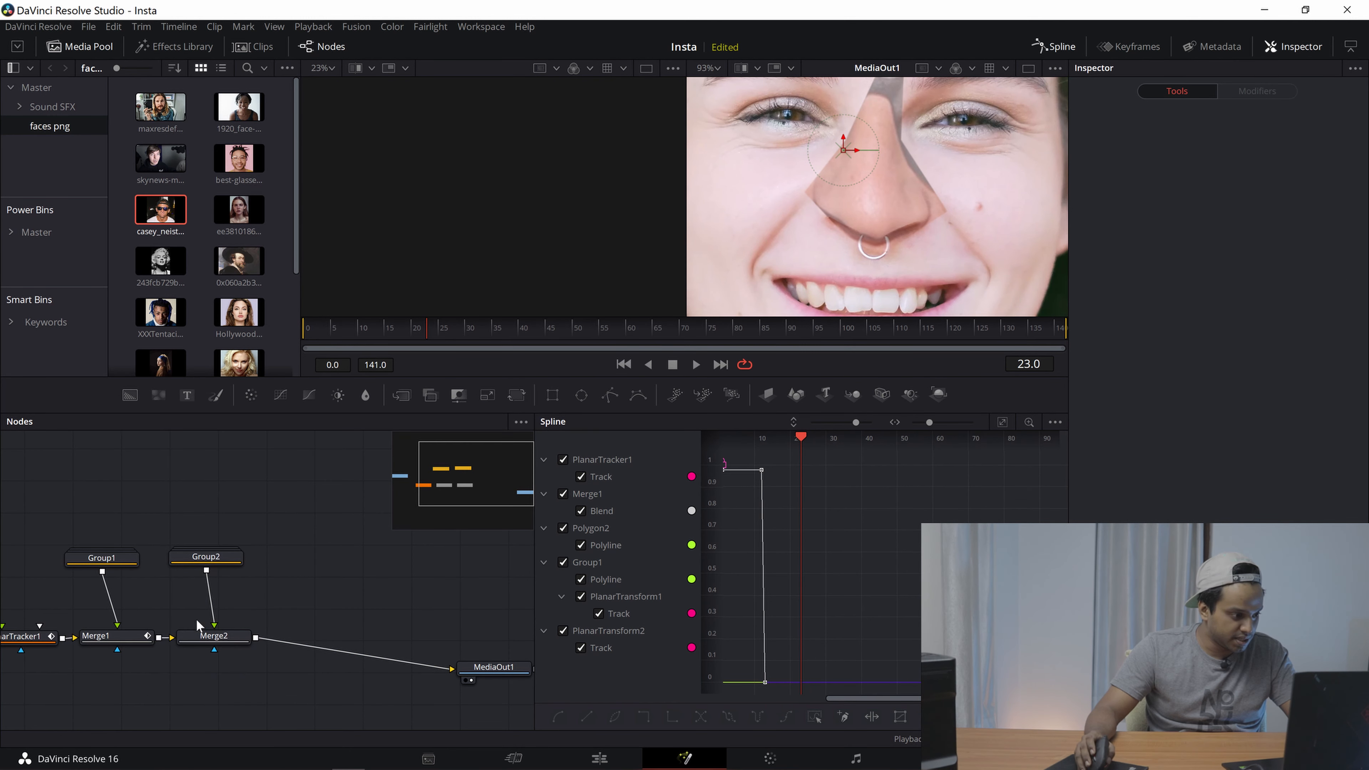
Raise Merge2's Blend to 1.0 at frame 8, keyframing it there and on frame 9.
drag(380, 337, 353, 345)
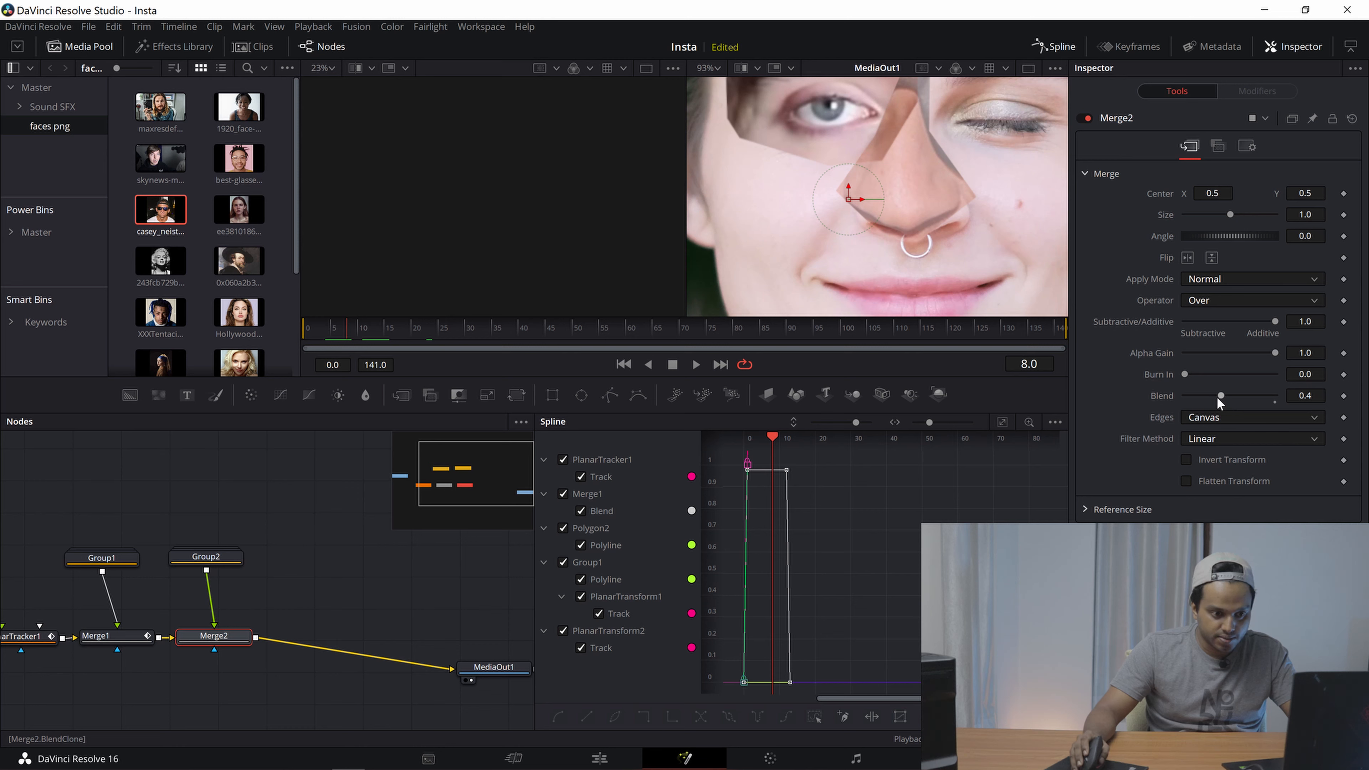
drag(1221, 396, 1341, 397)
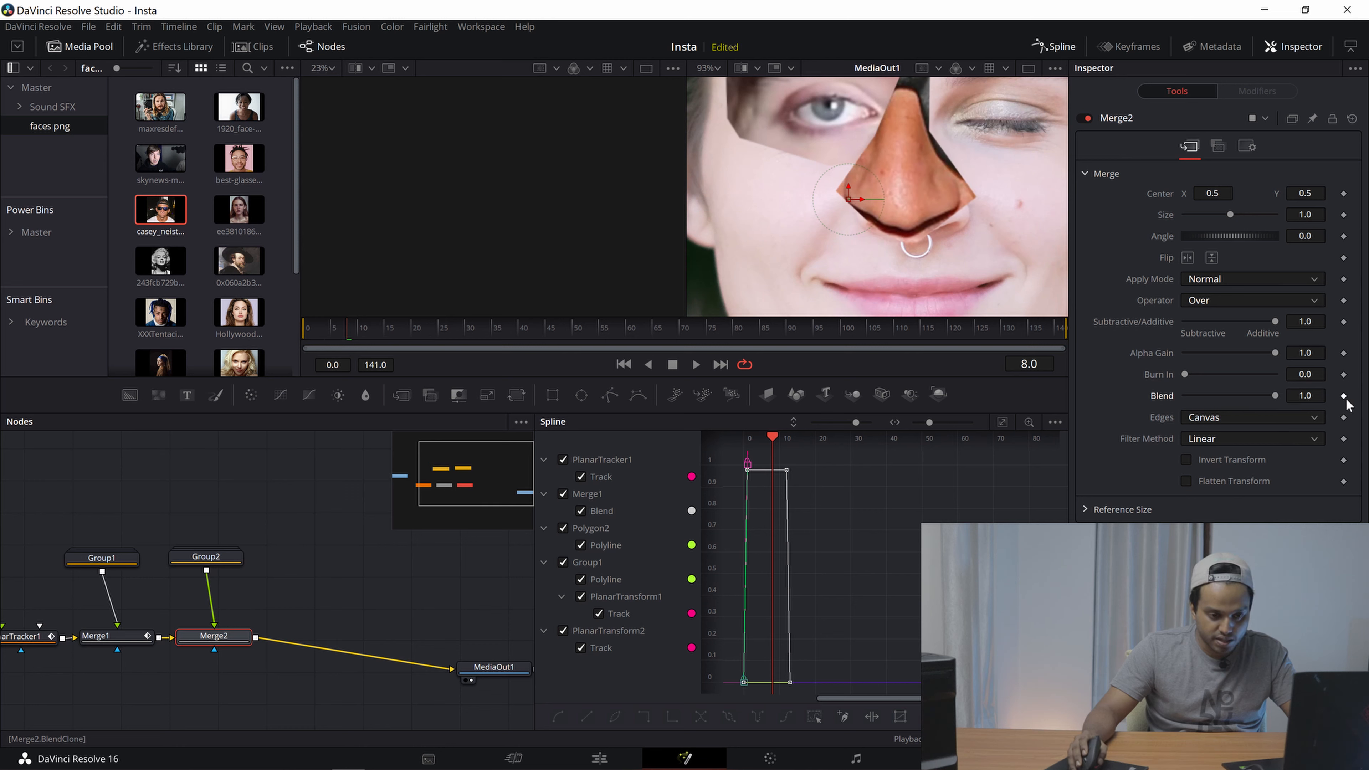
click(1345, 397)
key(Right)
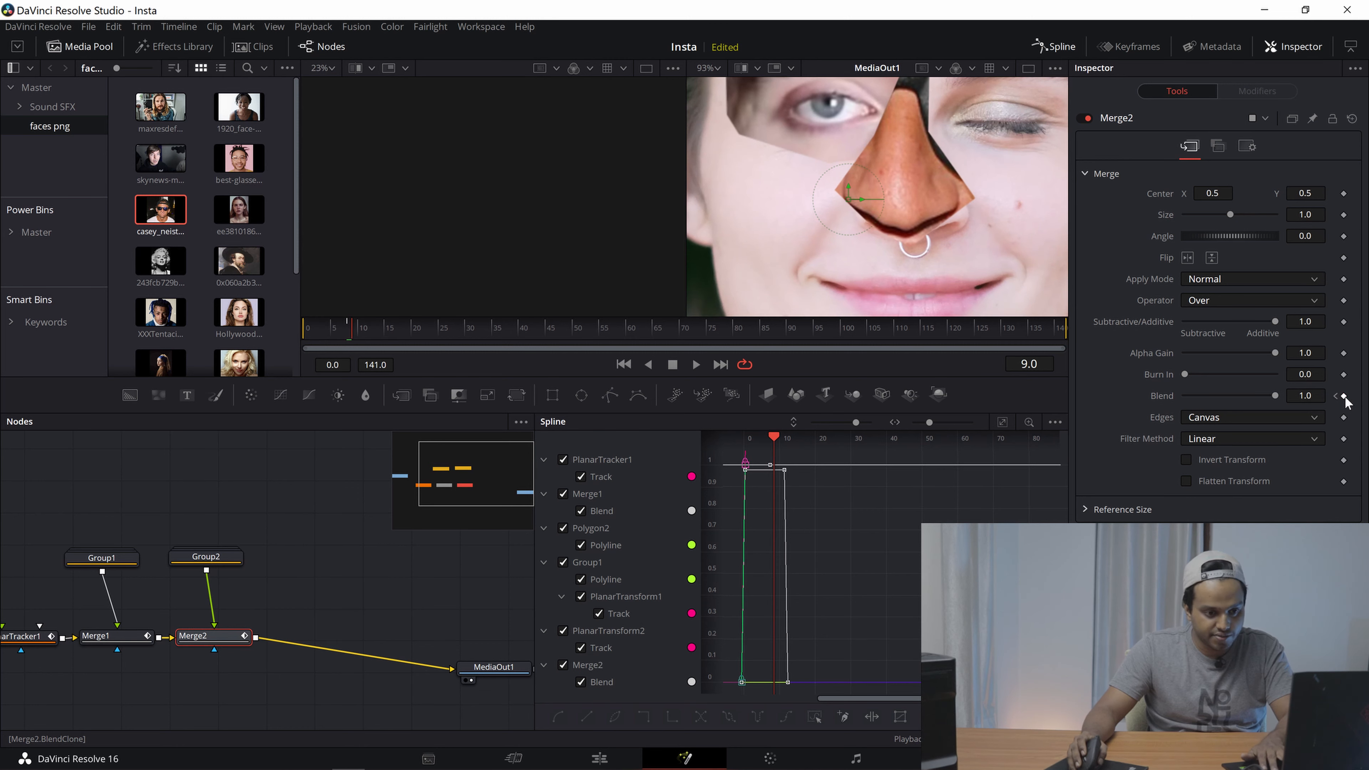
Step through the frames to find where the nose should disappear and add a Merge2 Blend keyframe of 1.0 at frame 21.
key(Right)
key(Right)
key(Right)
key(Right)
key(Right)
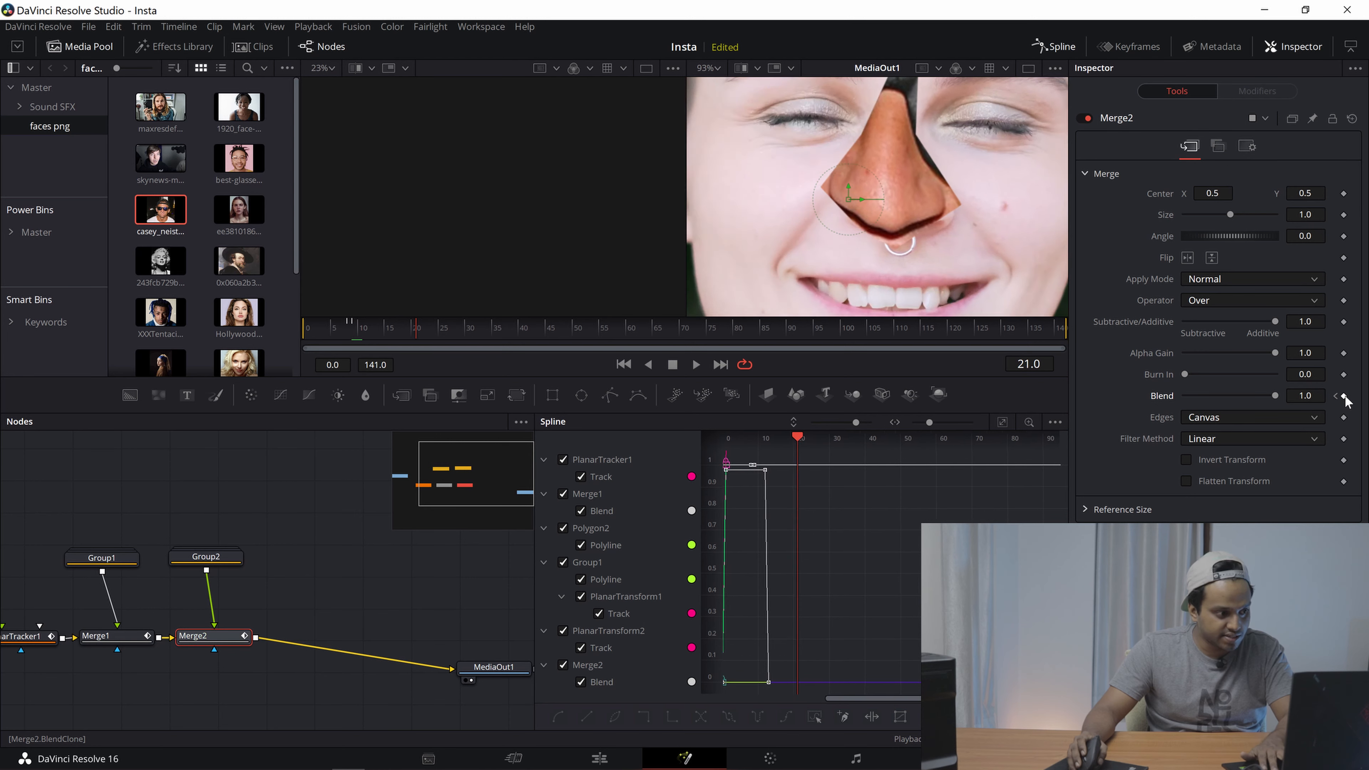
key(Left)
key(Left)
key(Left)
key(Left)
key(Left)
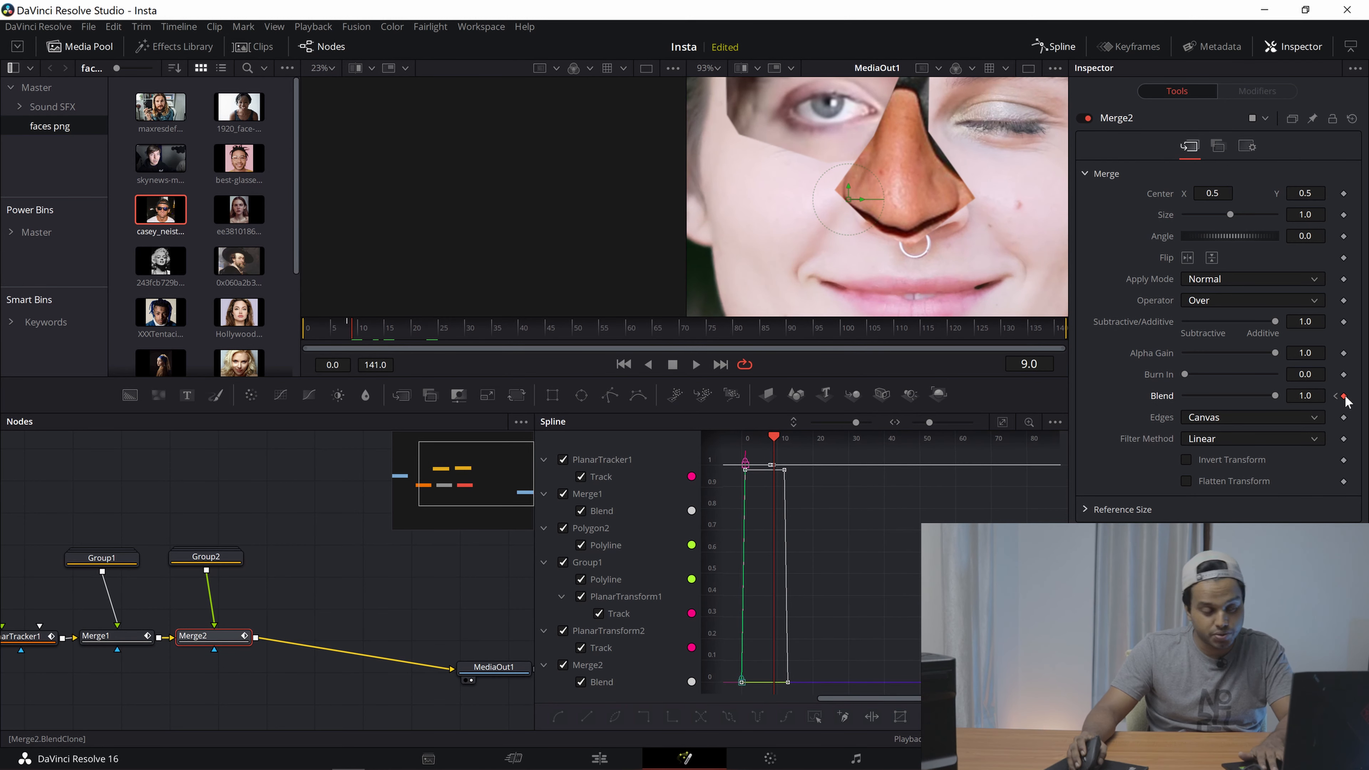
key(Right)
key(Right)
key(Right)
key(Right)
key(Right)
key(Right)
key(Right)
key(Right)
key(Right)
key(Right)
key(Right)
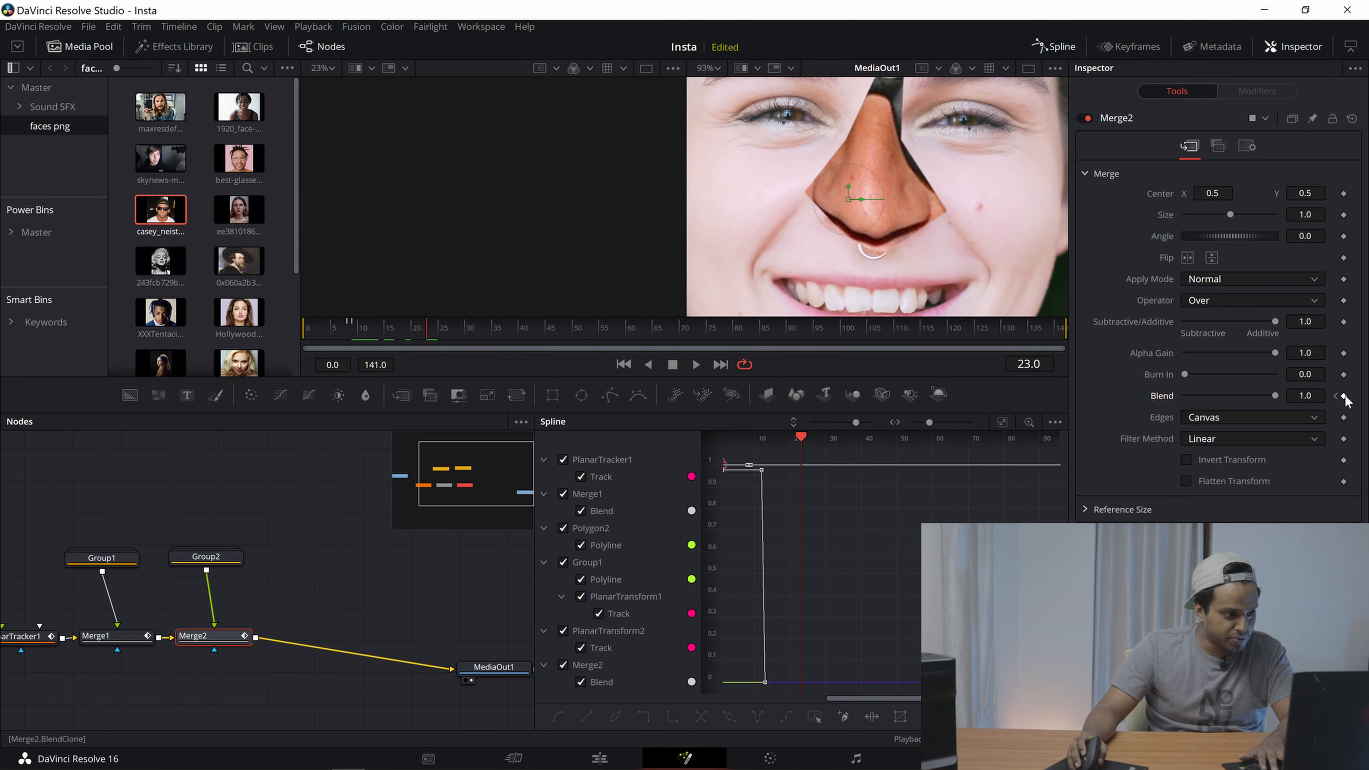
key(Right)
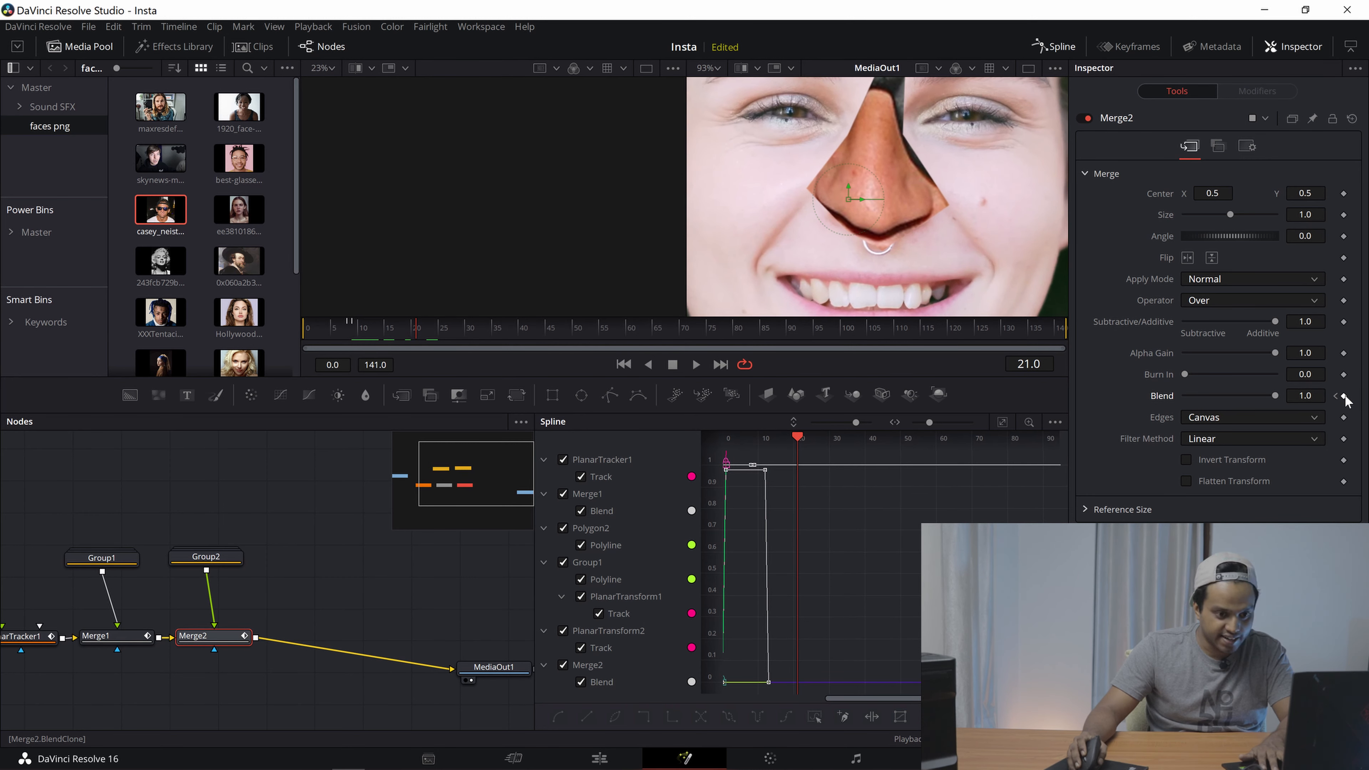
Keyframe Merge2's Blend to 0.0 at frame 22 and at frame 8 so the nose switches off outside that range.
key(Right)
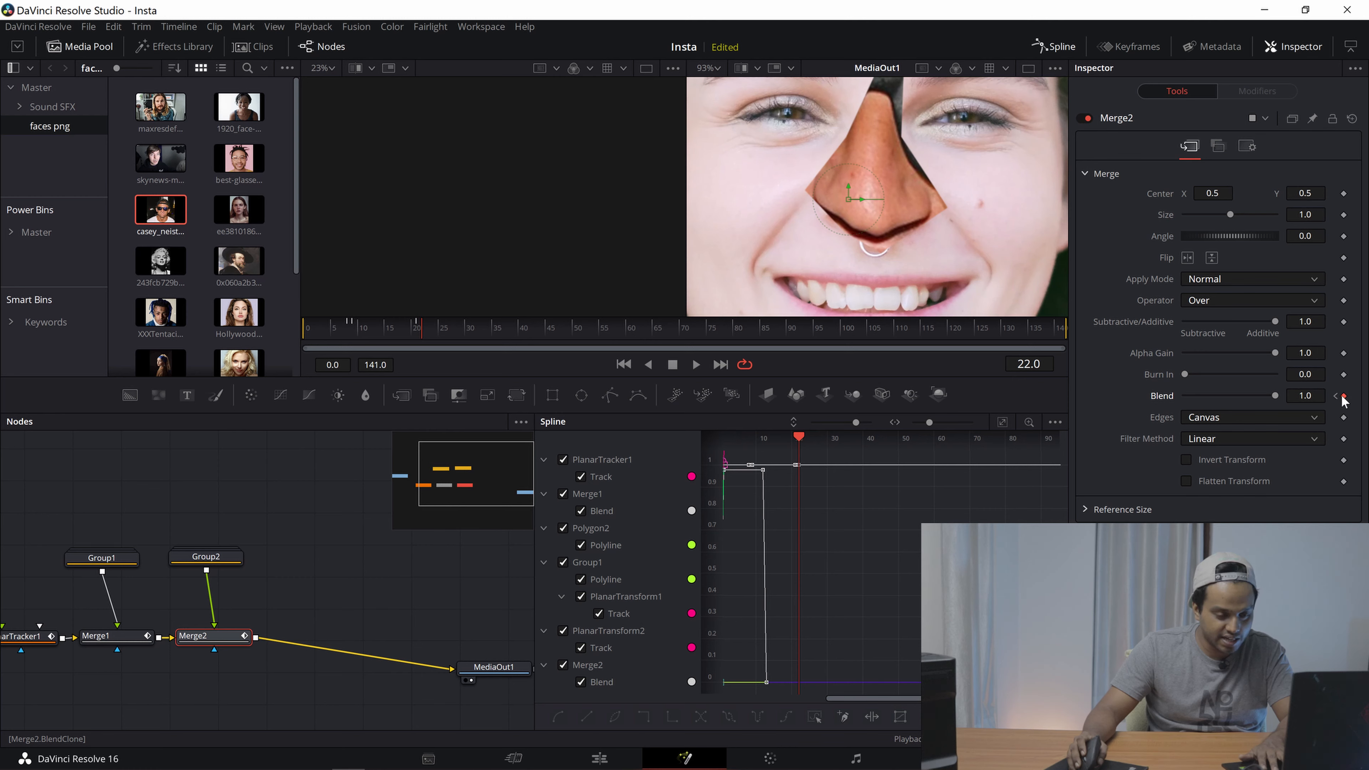
click(1337, 396)
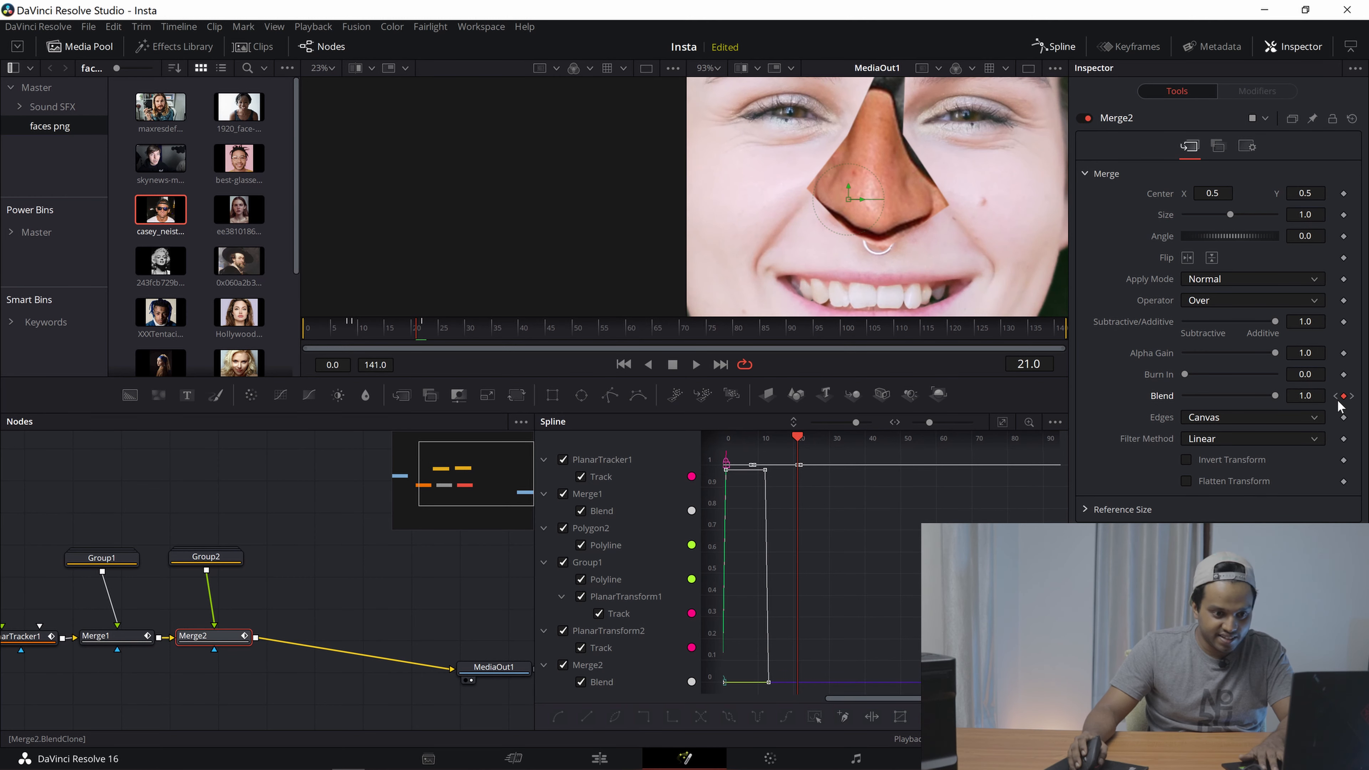
key(Right)
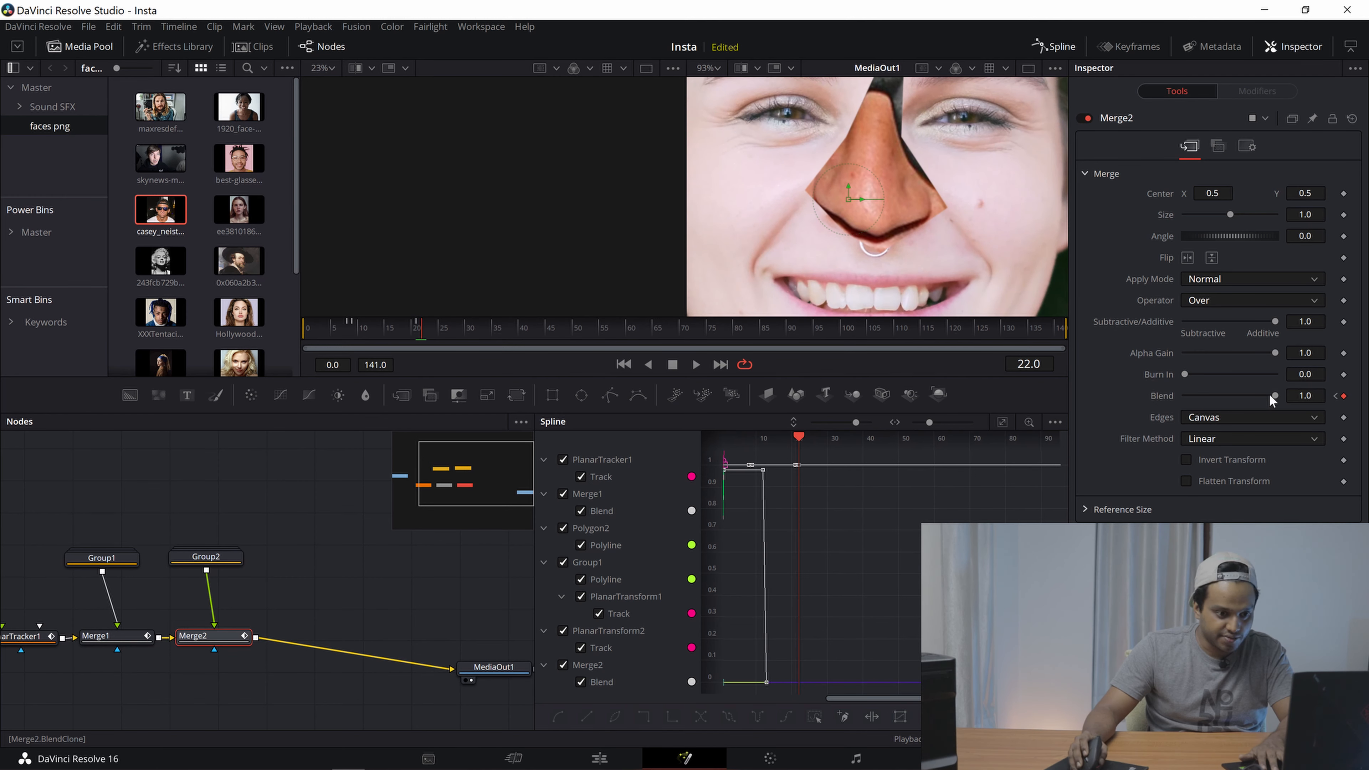
drag(1273, 397, 1183, 398)
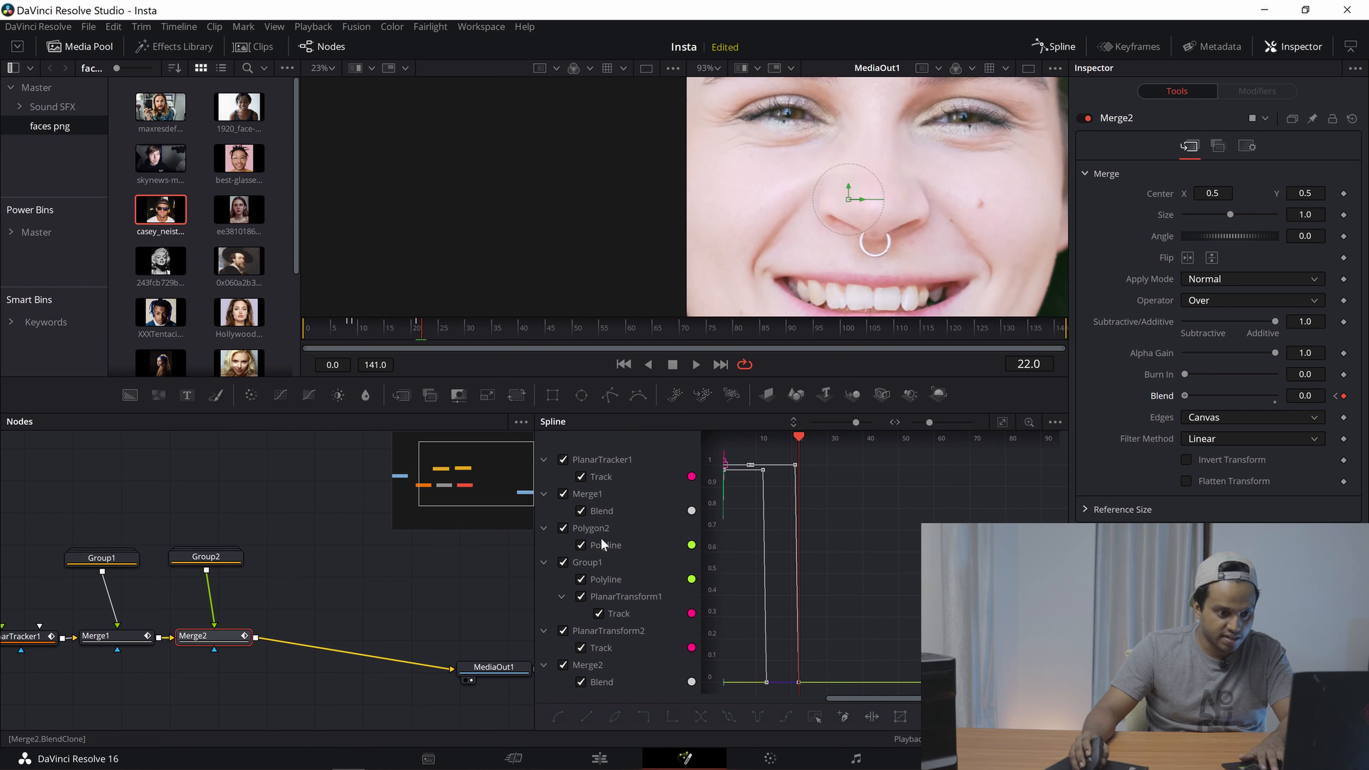
click(348, 332)
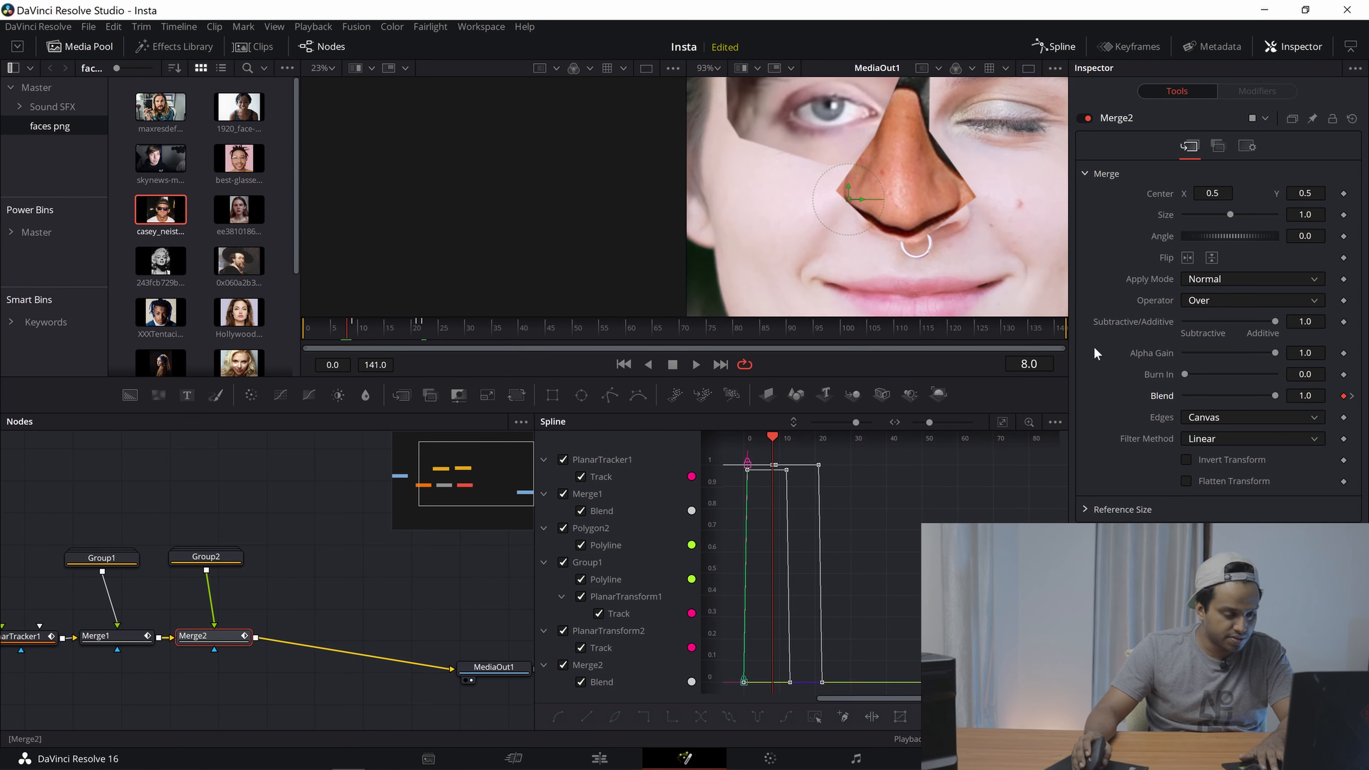
drag(1274, 397, 1184, 397)
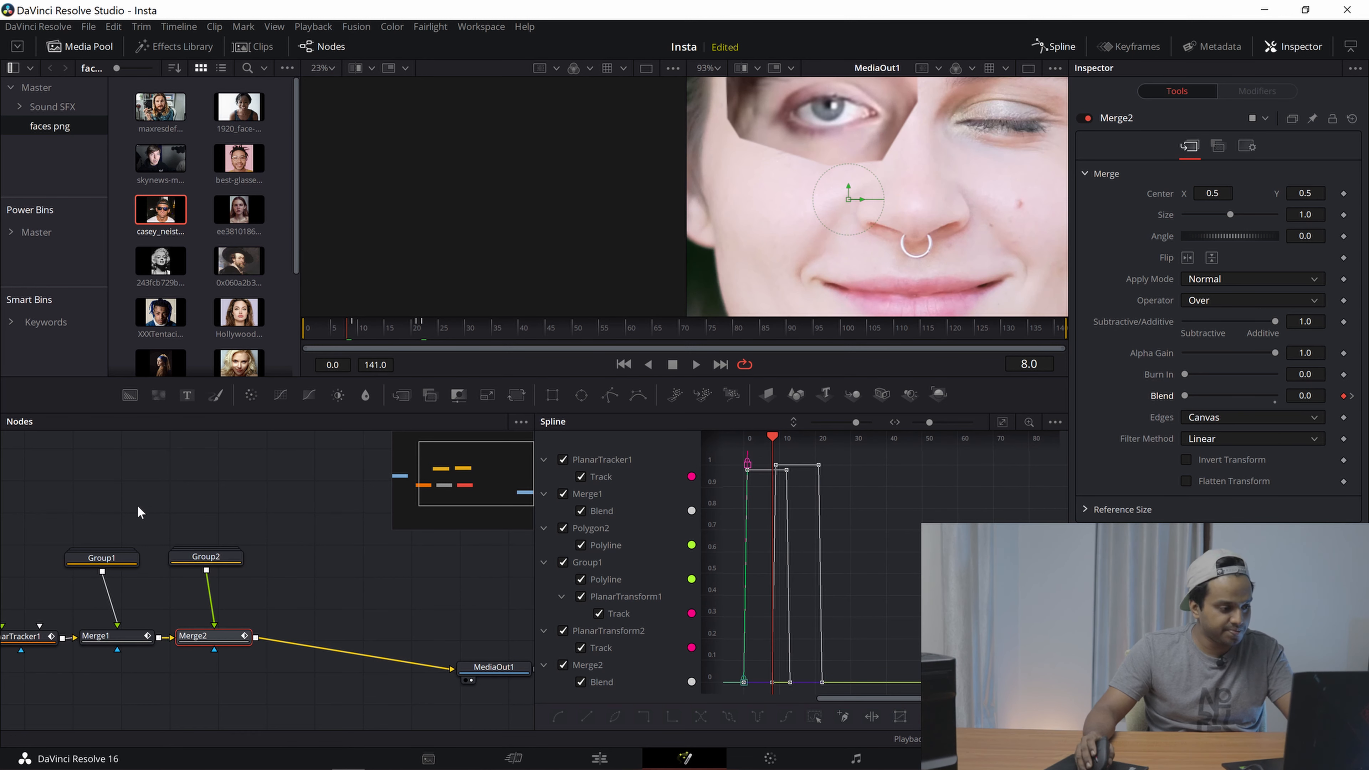
At frame 25, add the ee3810186... face image to the node graph and composite it through a new Merge node after Merge2.
drag(349, 327, 443, 324)
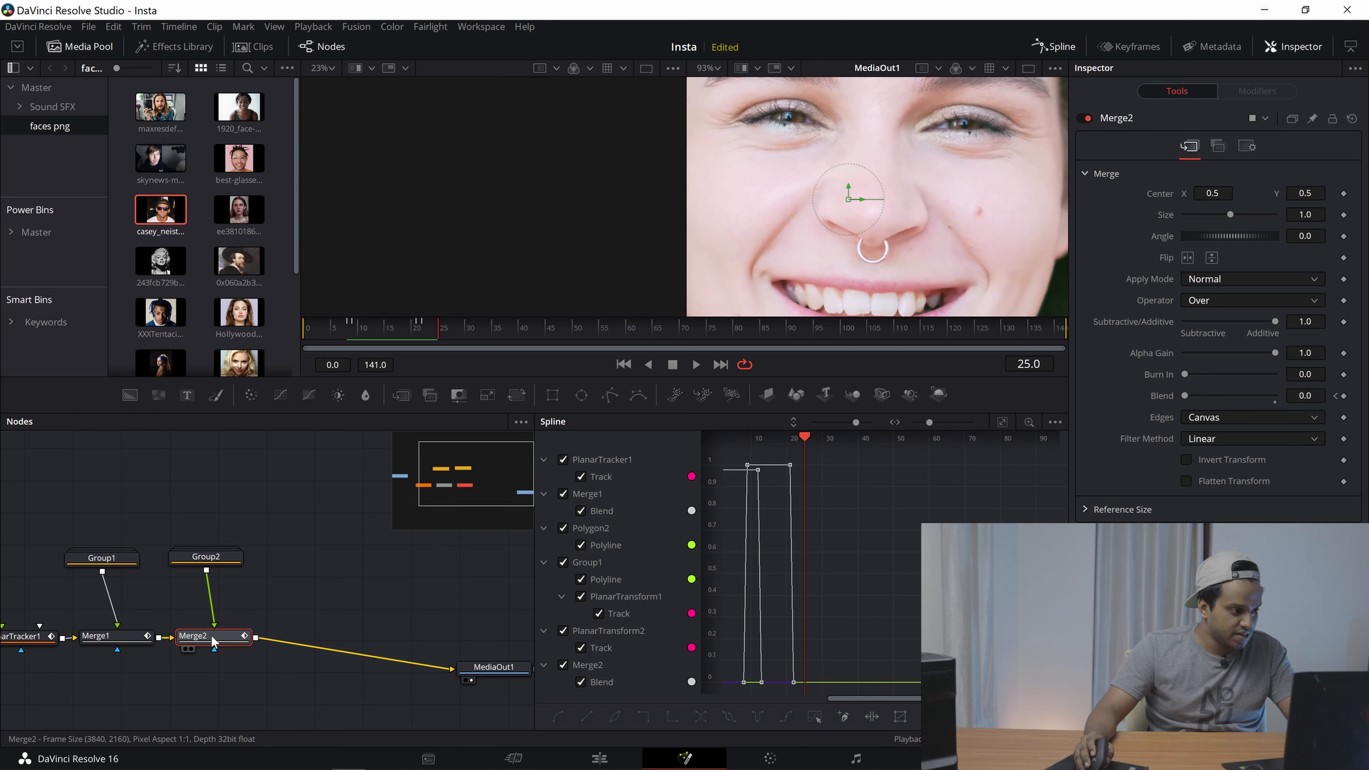
drag(232, 227, 299, 526)
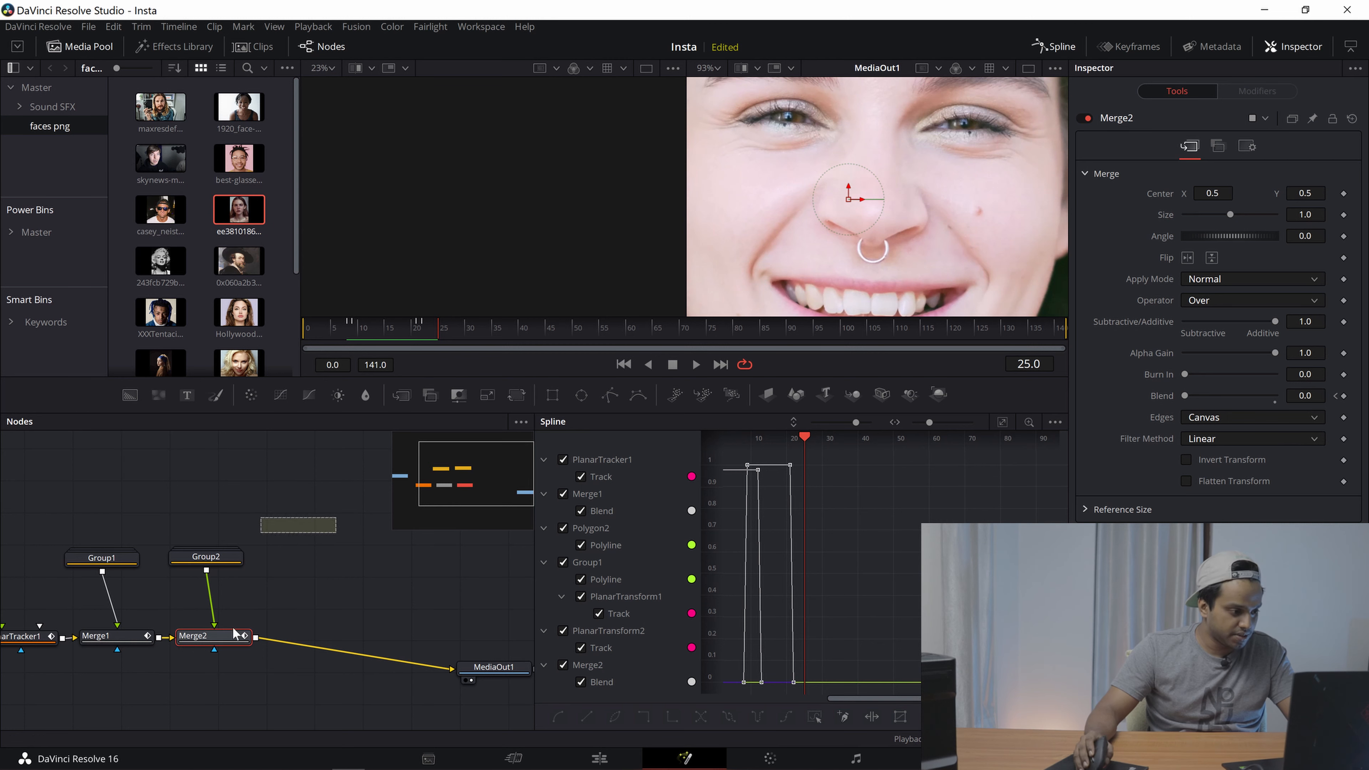
click(401, 397)
drag(340, 528, 327, 664)
click(328, 662)
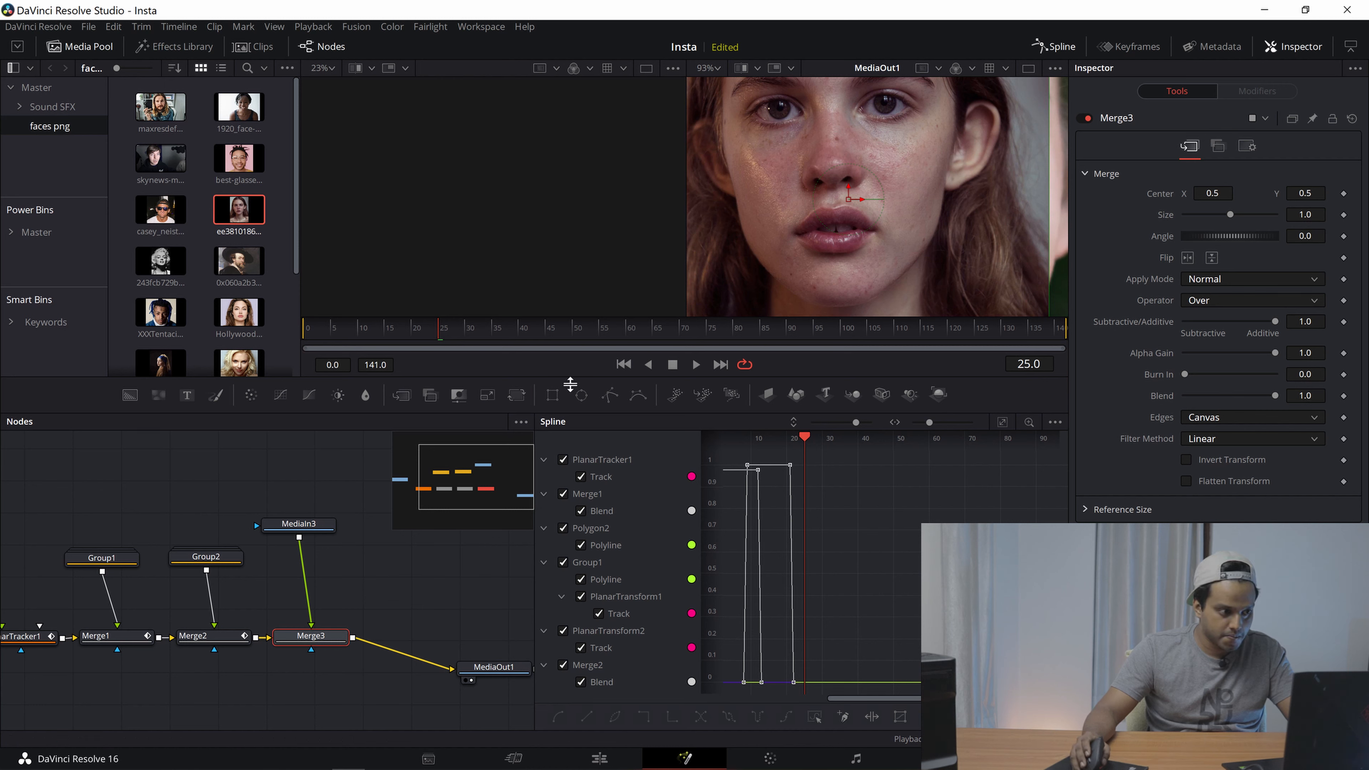
Add a Polygon mask node with Invert enabled.
click(610, 395)
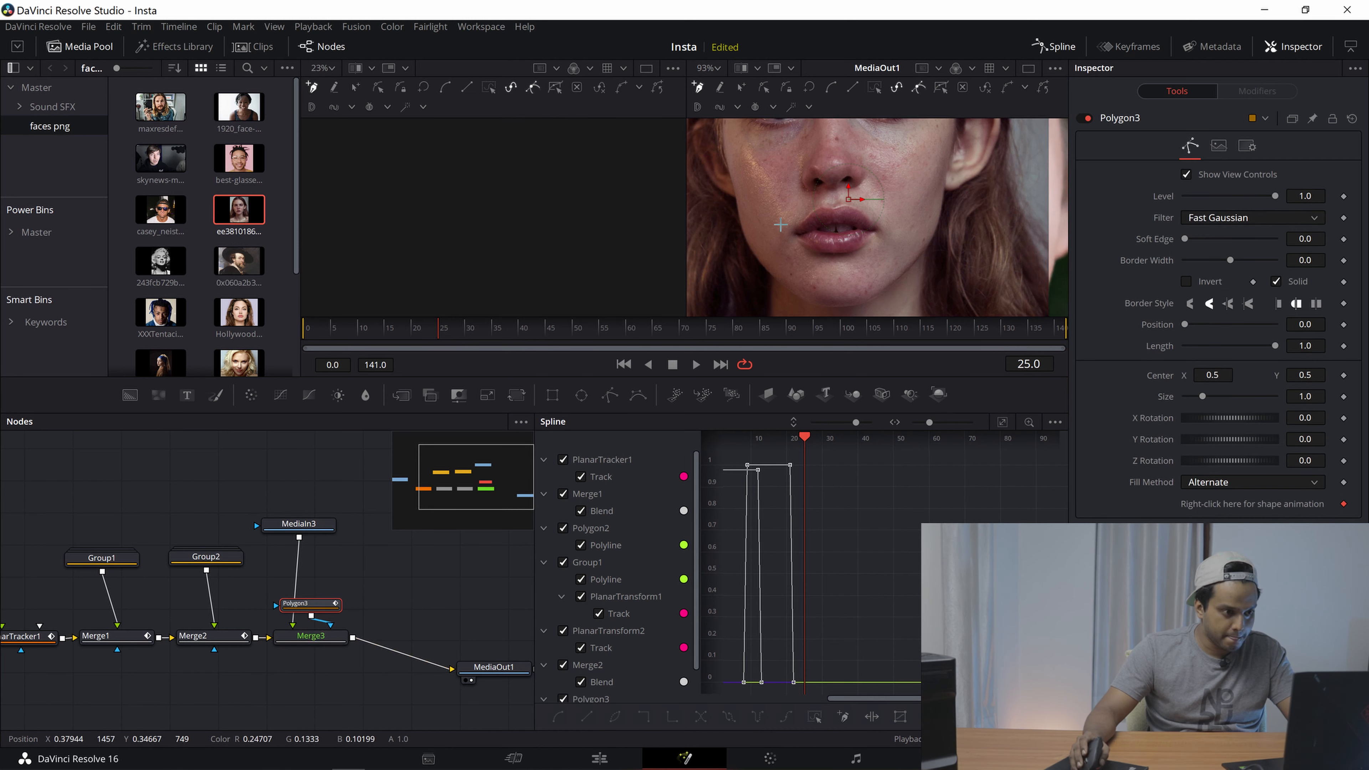
click(1200, 282)
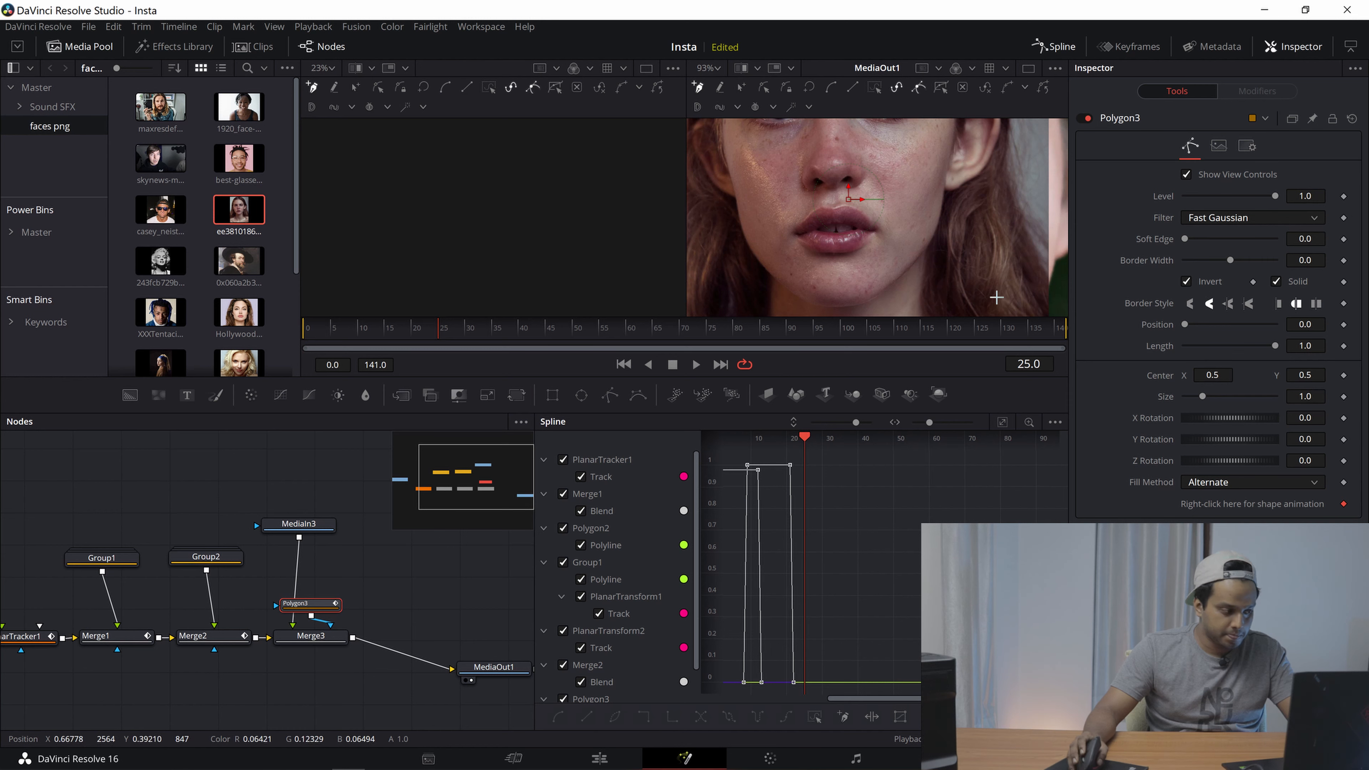
scroll(917, 241, up, 2)
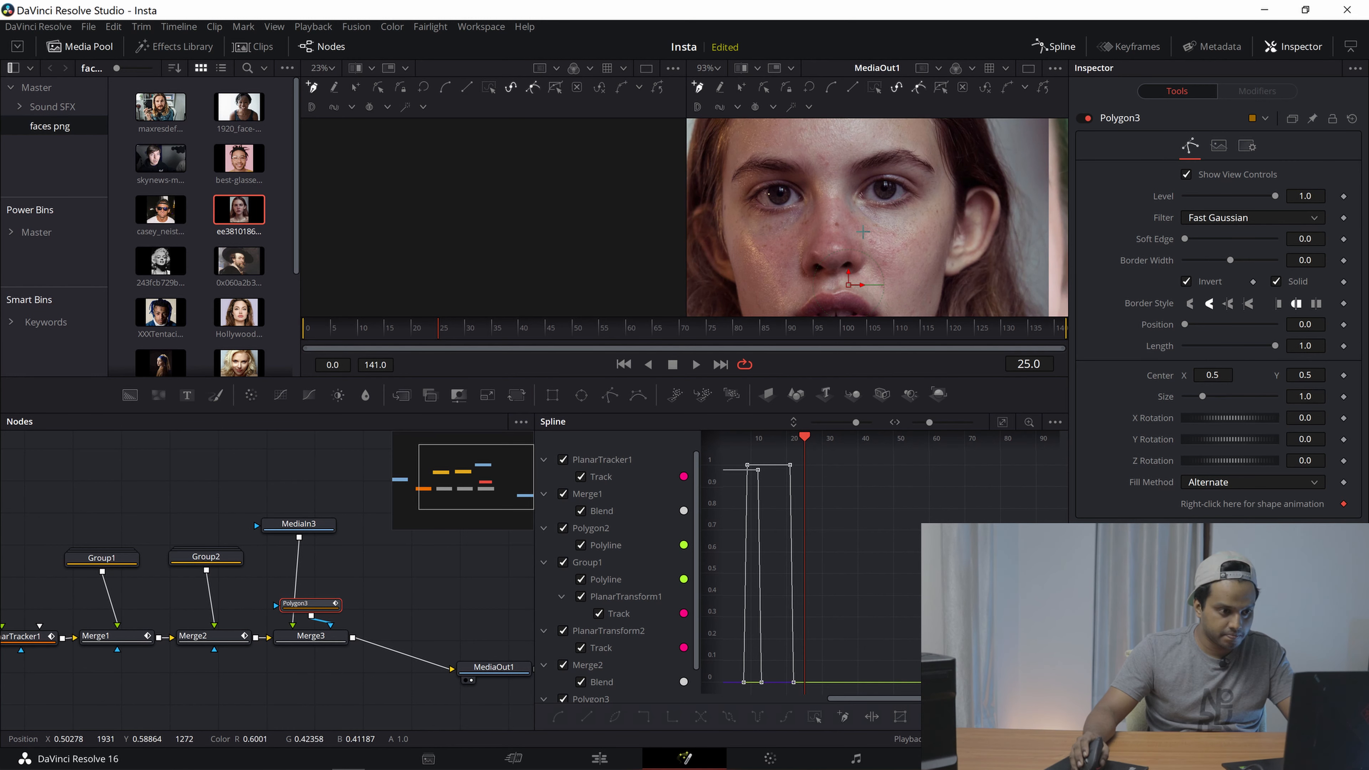
click(852, 221)
click(898, 235)
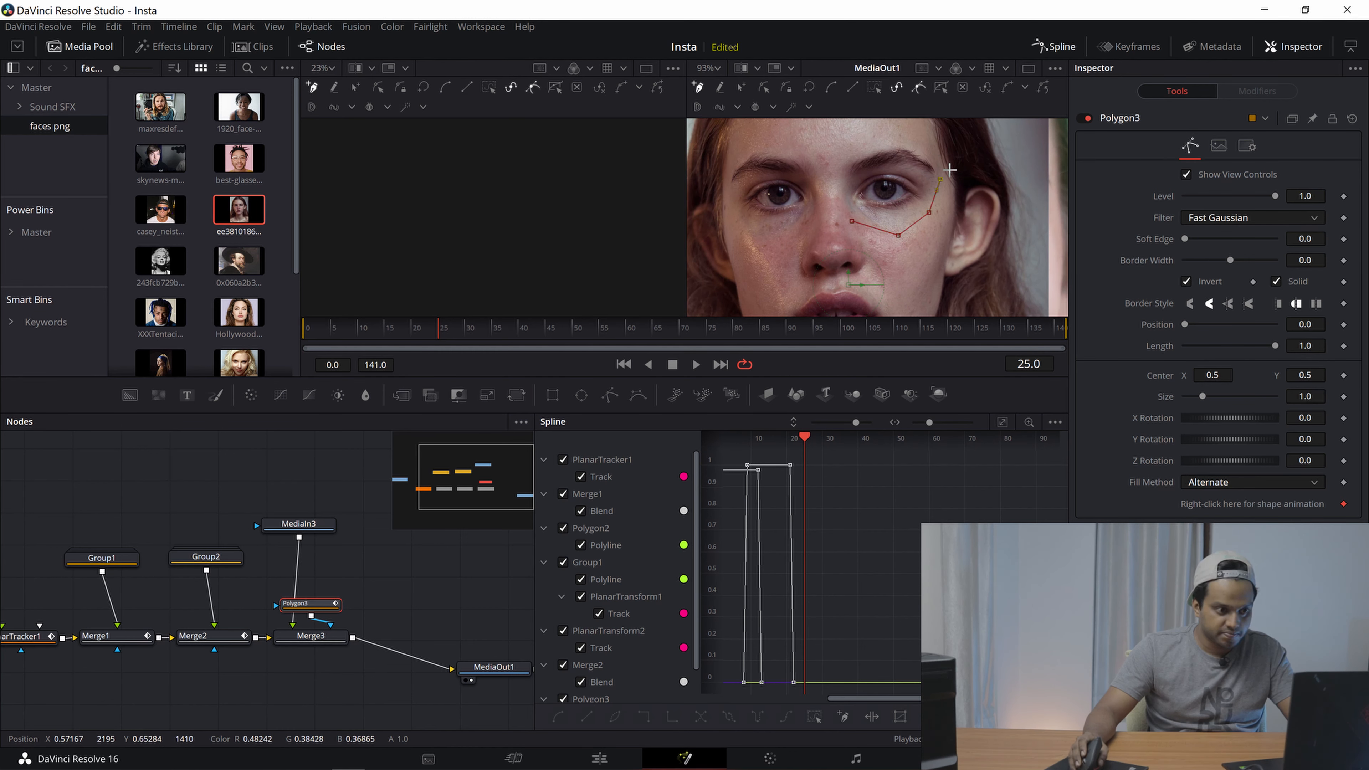
click(937, 150)
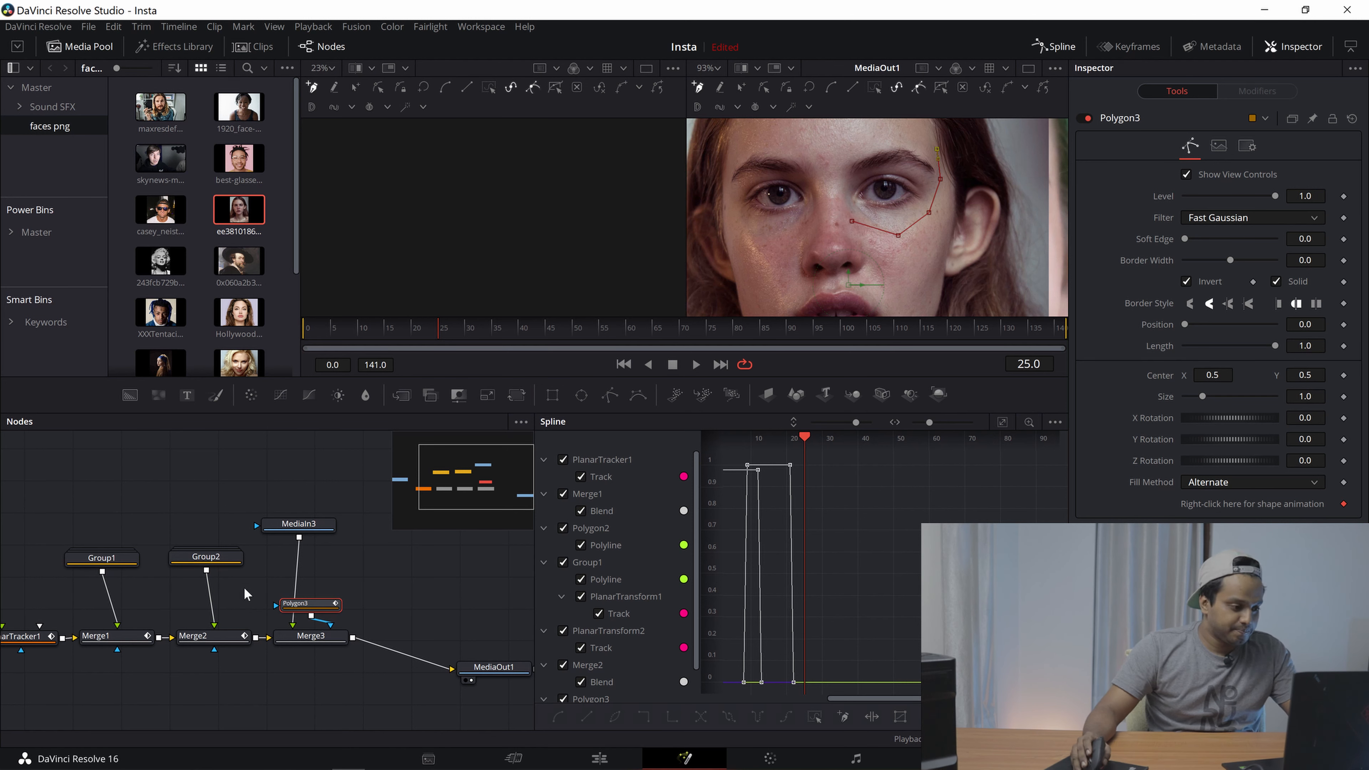
Attach the Polygon mask to MediaIn3 and draw a closed outline around the face's right-hand eye, with Invert turned off.
drag(317, 599, 299, 524)
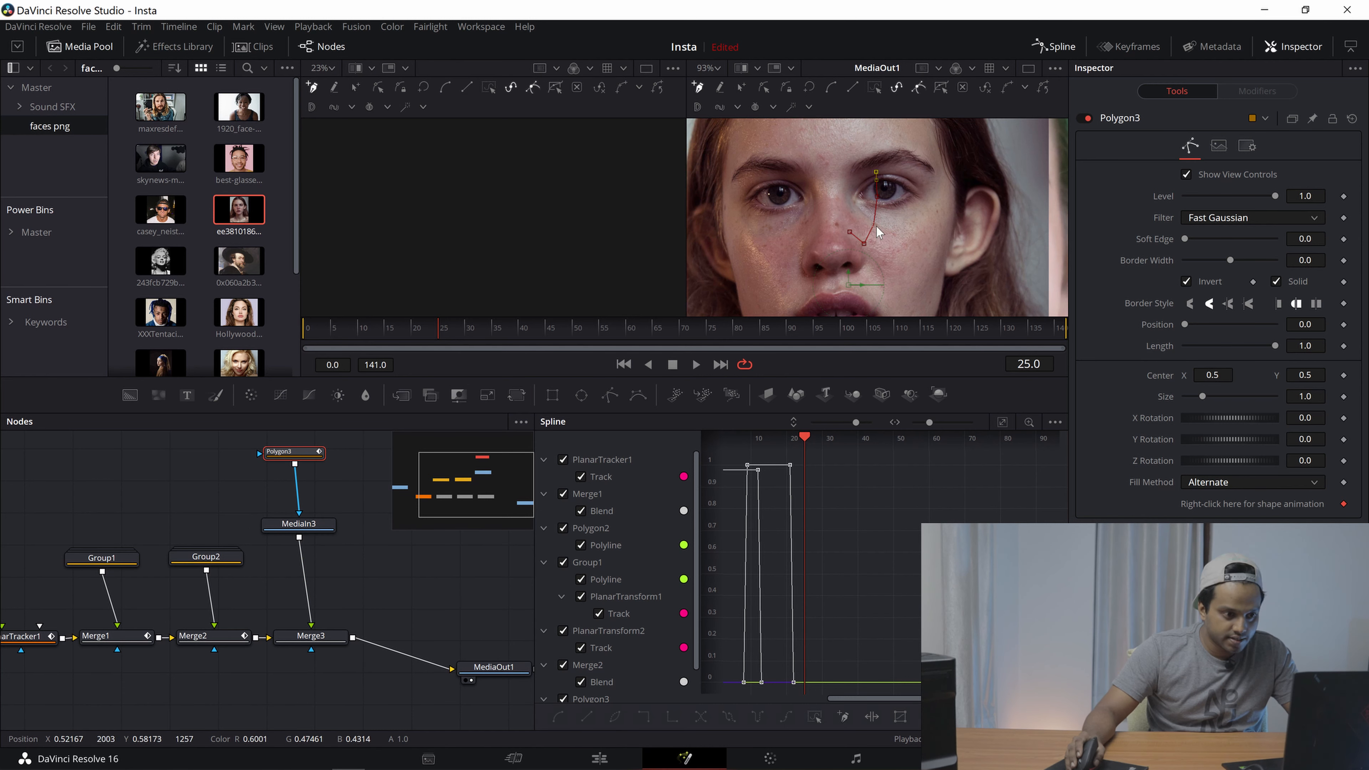
drag(878, 232, 948, 196)
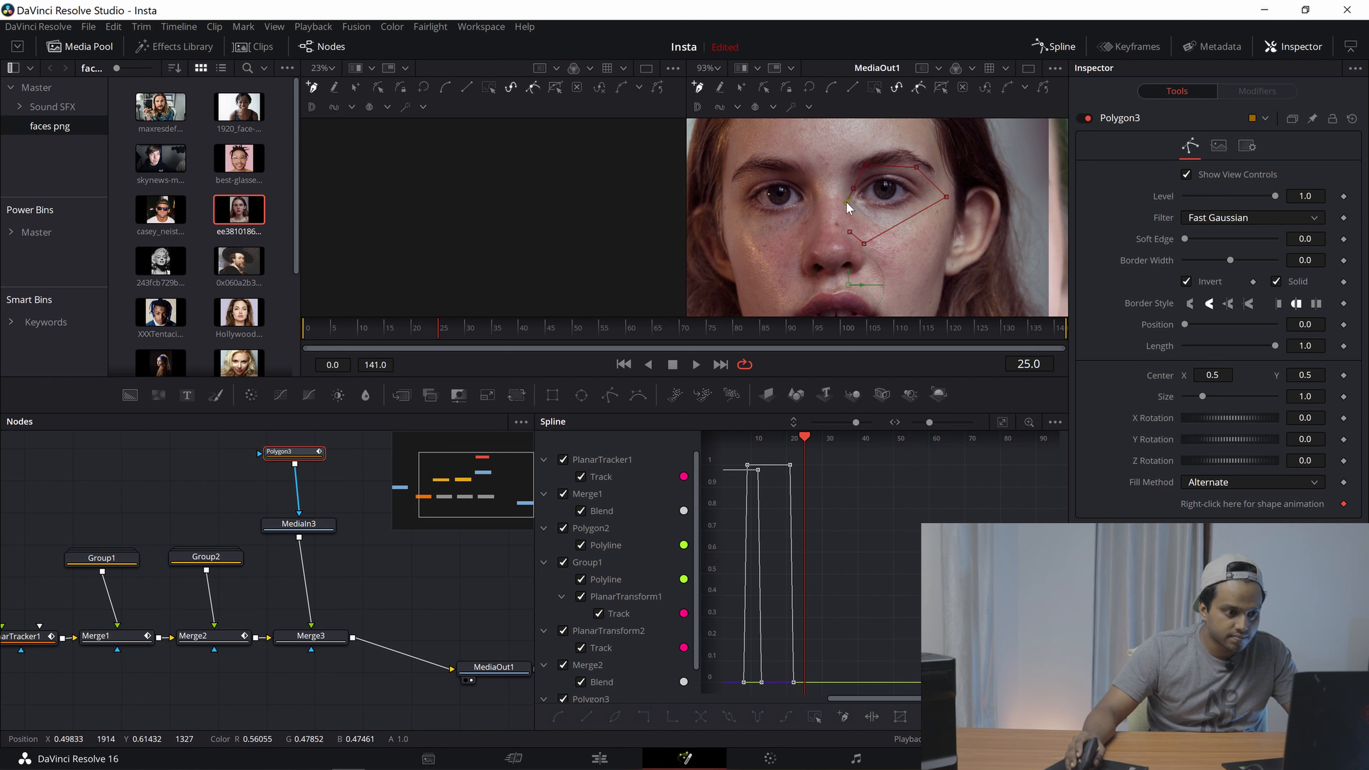
click(857, 240)
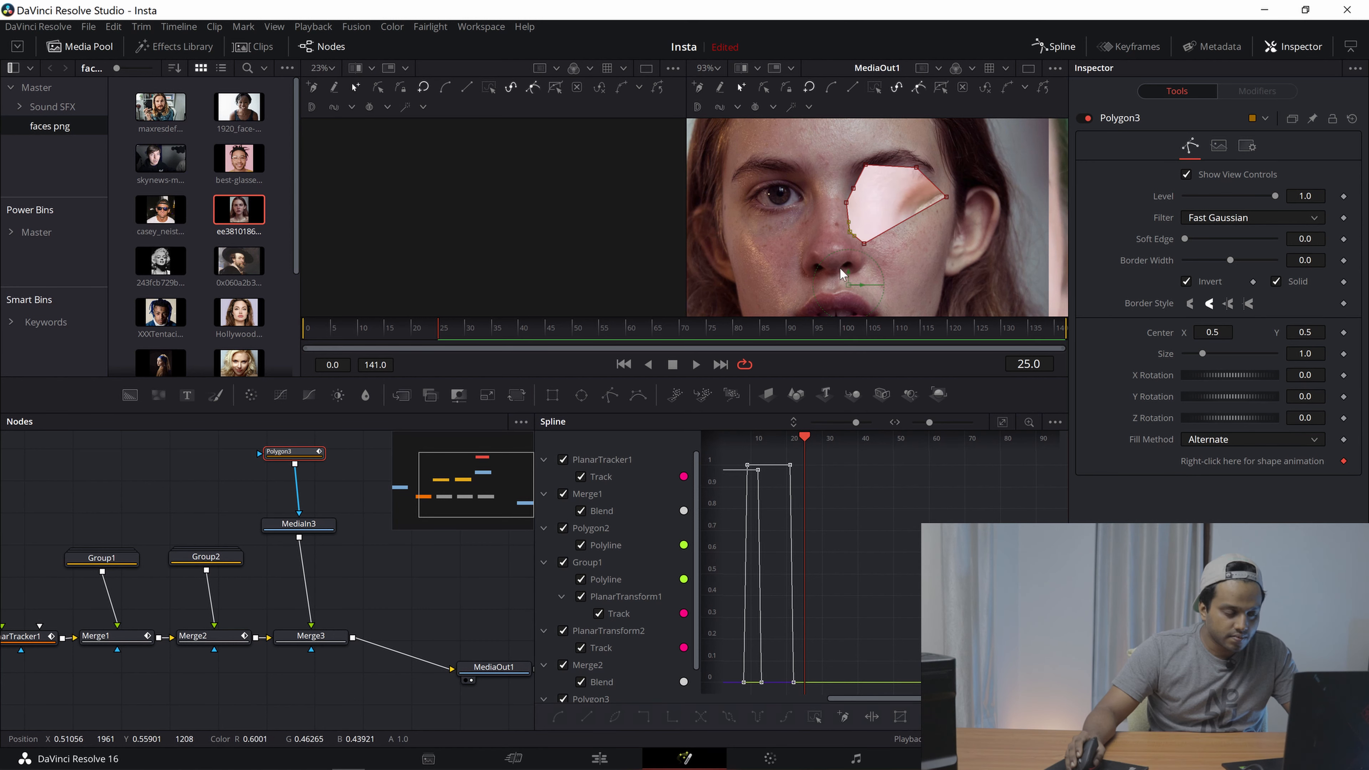
drag(850, 232, 882, 229)
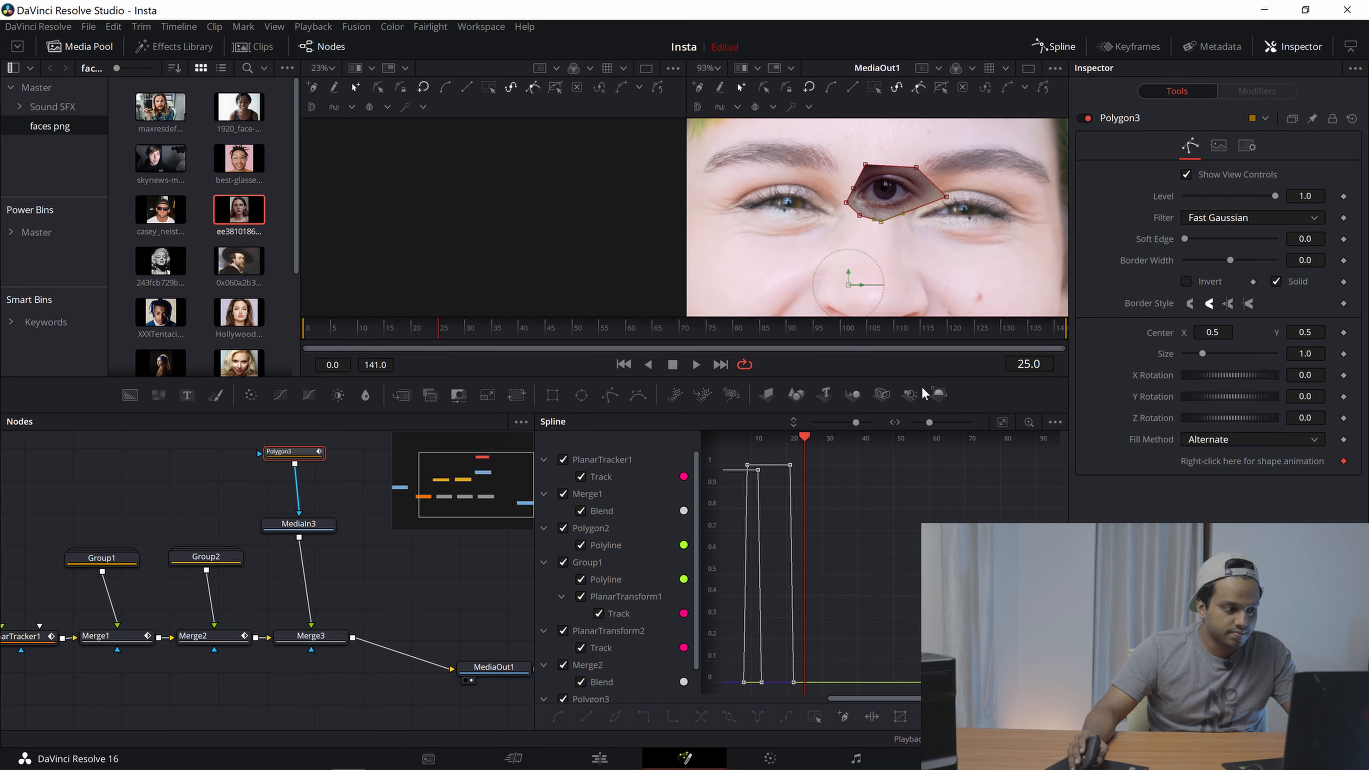
Create a Planar Transform from PlanarTracker1 and insert it between MediaIn3 and Merge3.
click(25, 637)
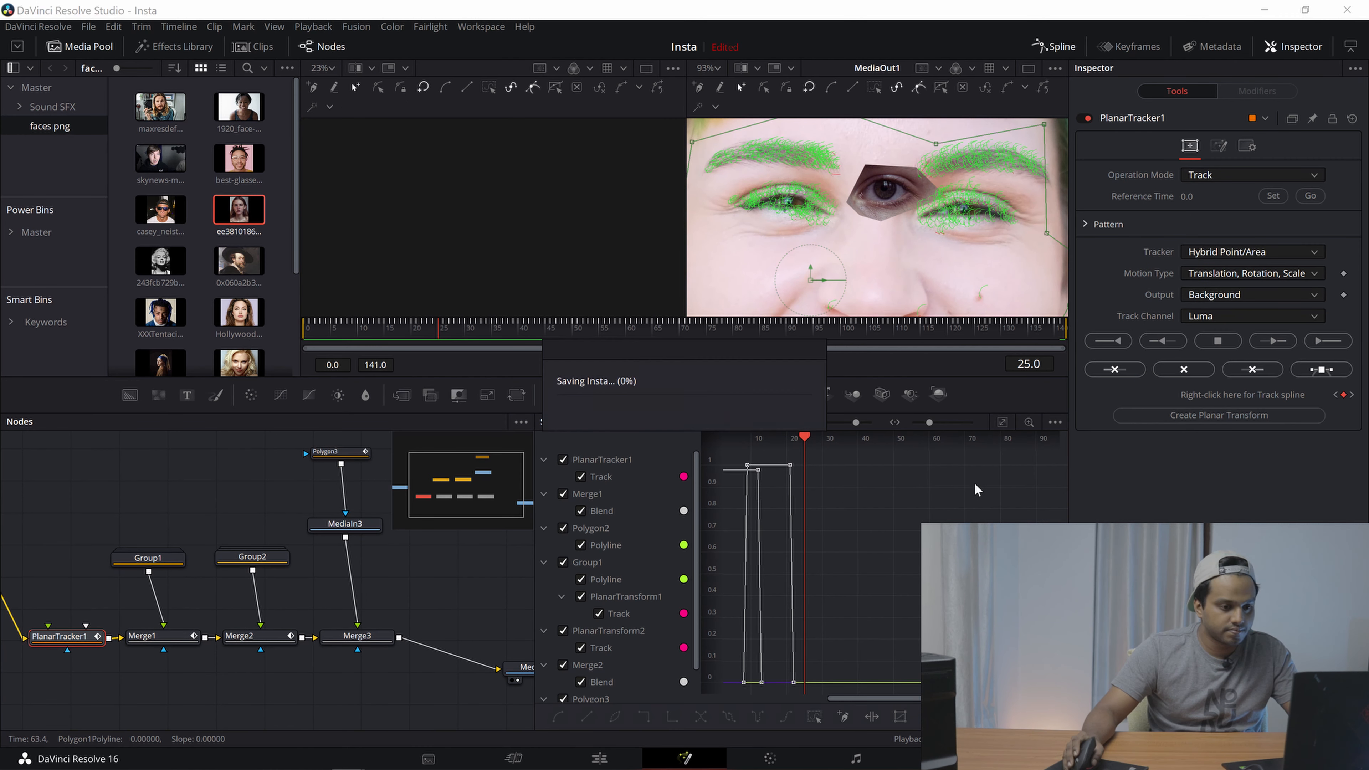
click(1159, 414)
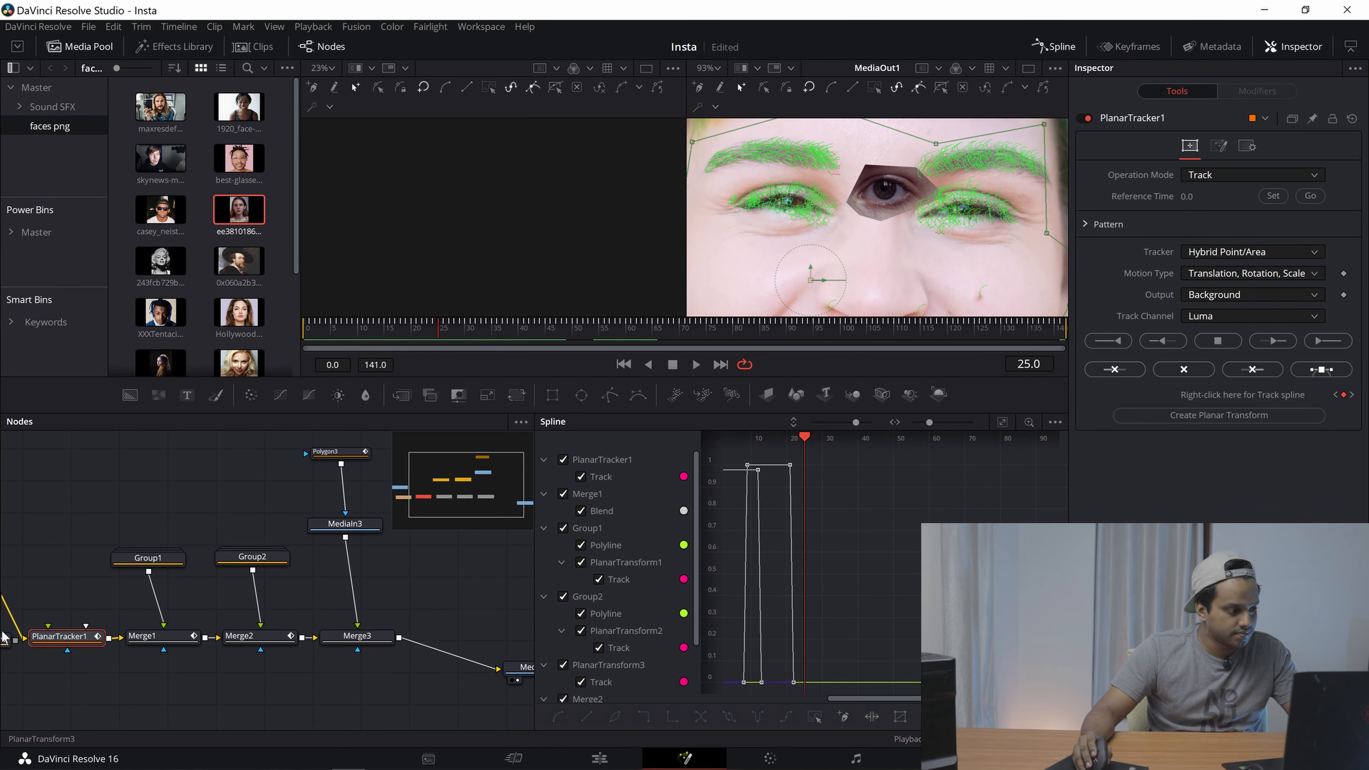
drag(3, 650, 381, 561)
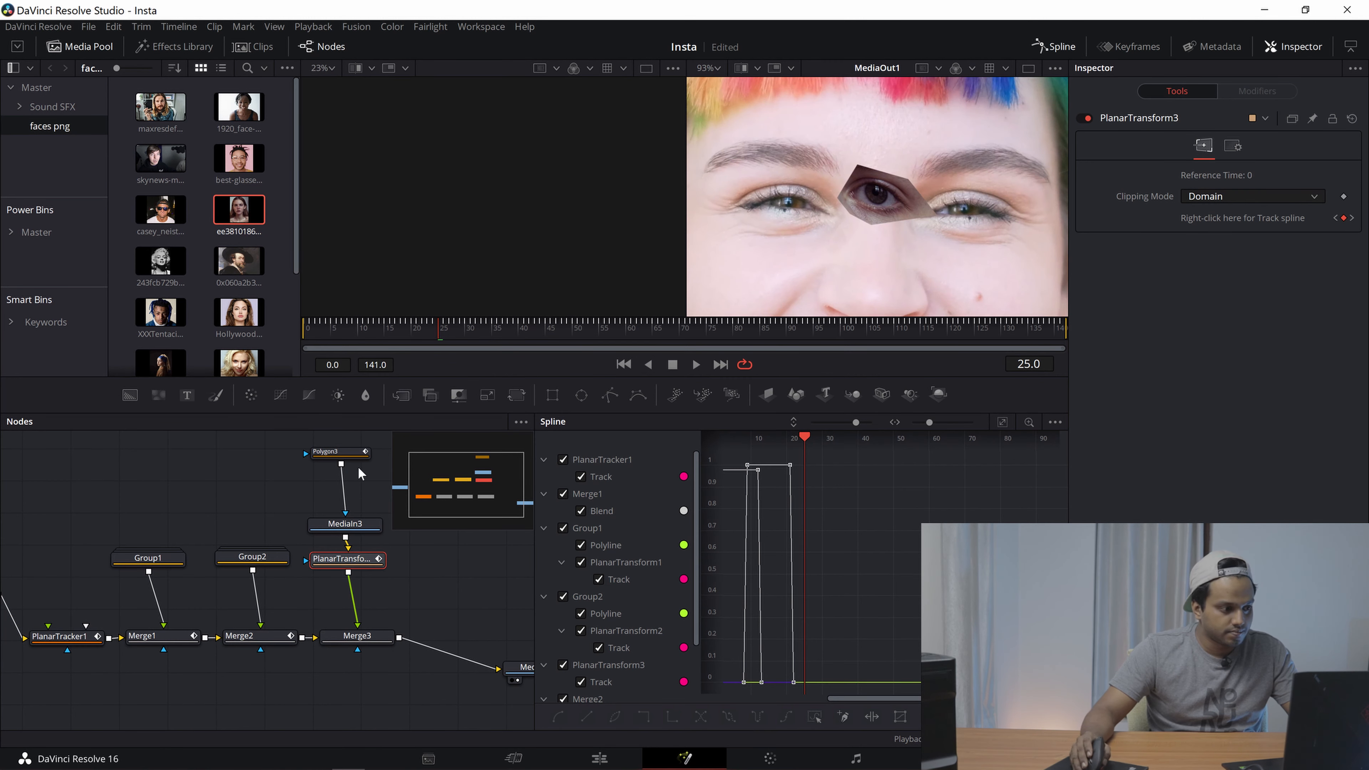
Add a Transform node after the new Planar Transform with Center 0.678, 0.437, Size 1.32 and Angle 18.3 to reposition the eye.
click(515, 398)
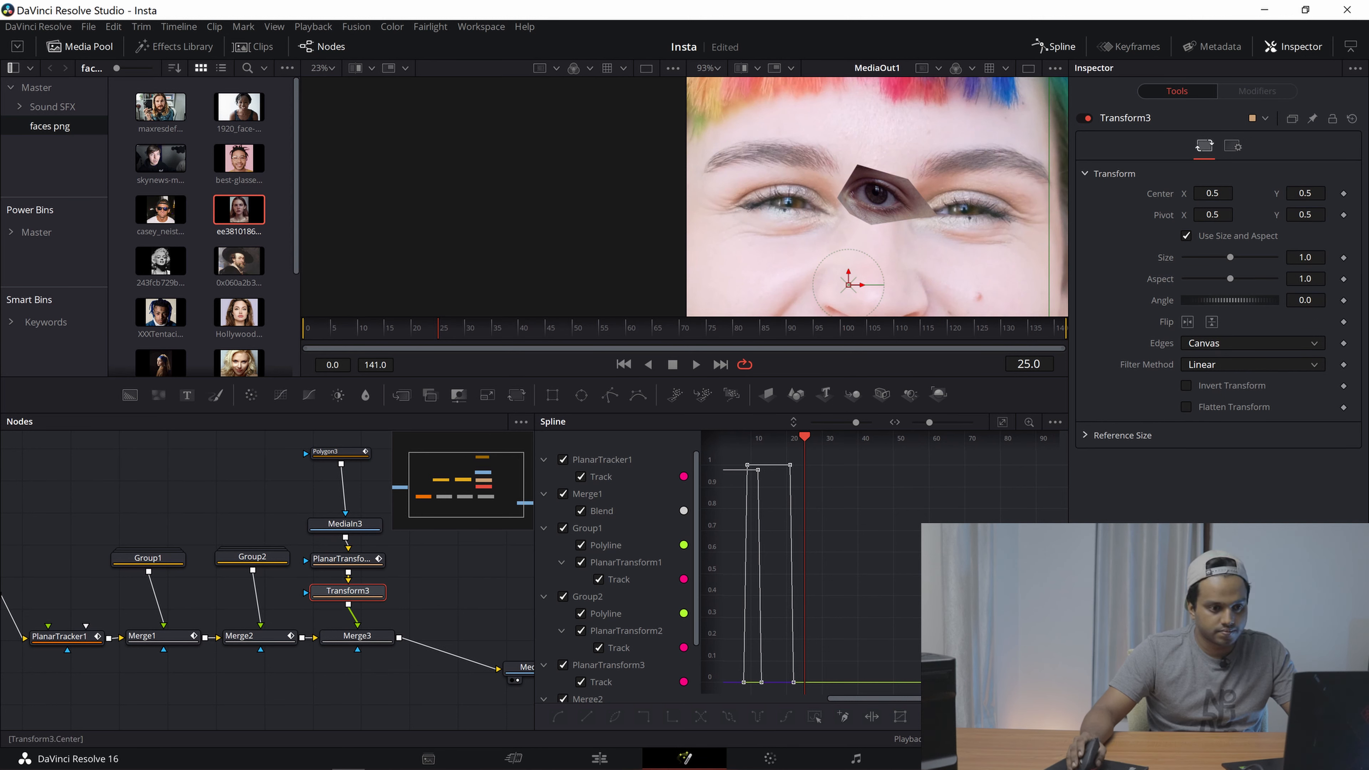
drag(1212, 194, 1234, 260)
drag(1305, 194, 1297, 194)
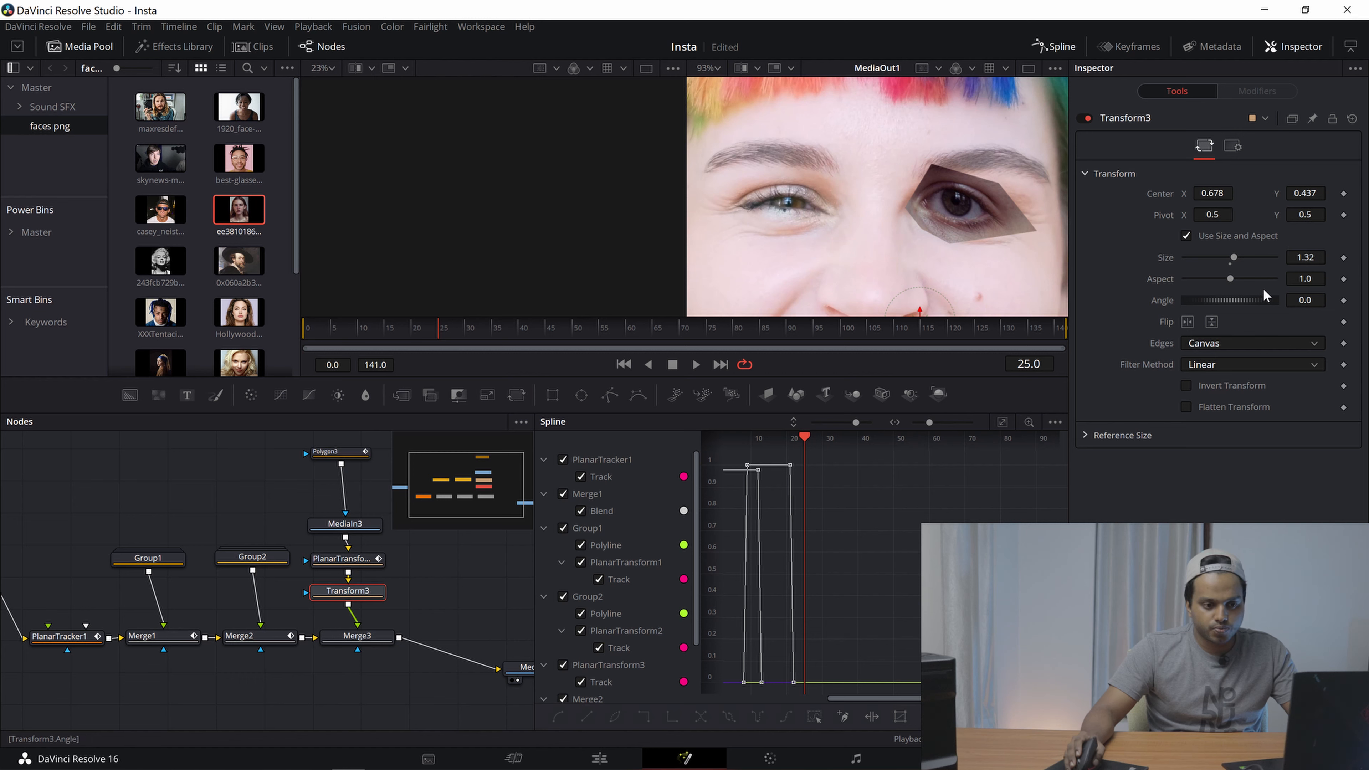
drag(1231, 295, 1232, 298)
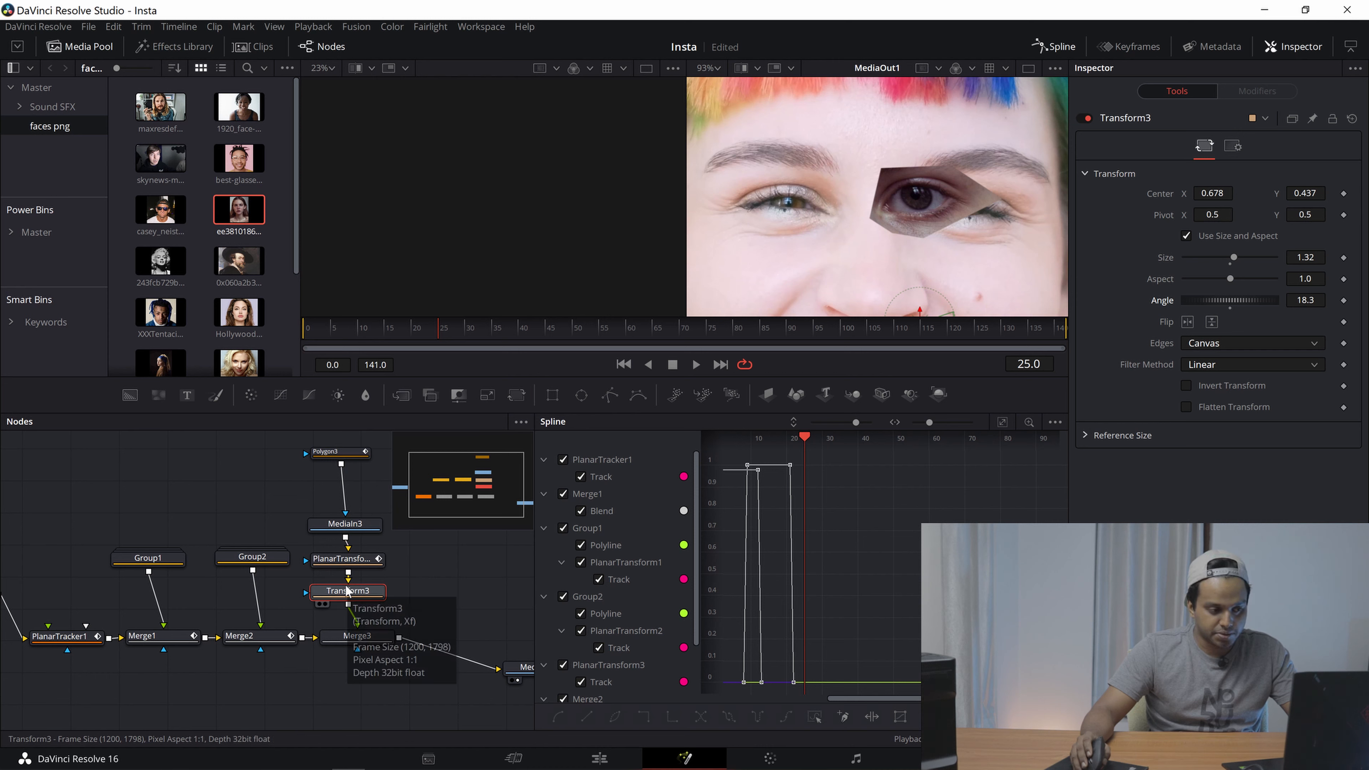
Move the Transform3 and PlanarTransform3 nodes slightly lower in the chain between MediaIn3 and Merge3.
drag(345, 571, 352, 598)
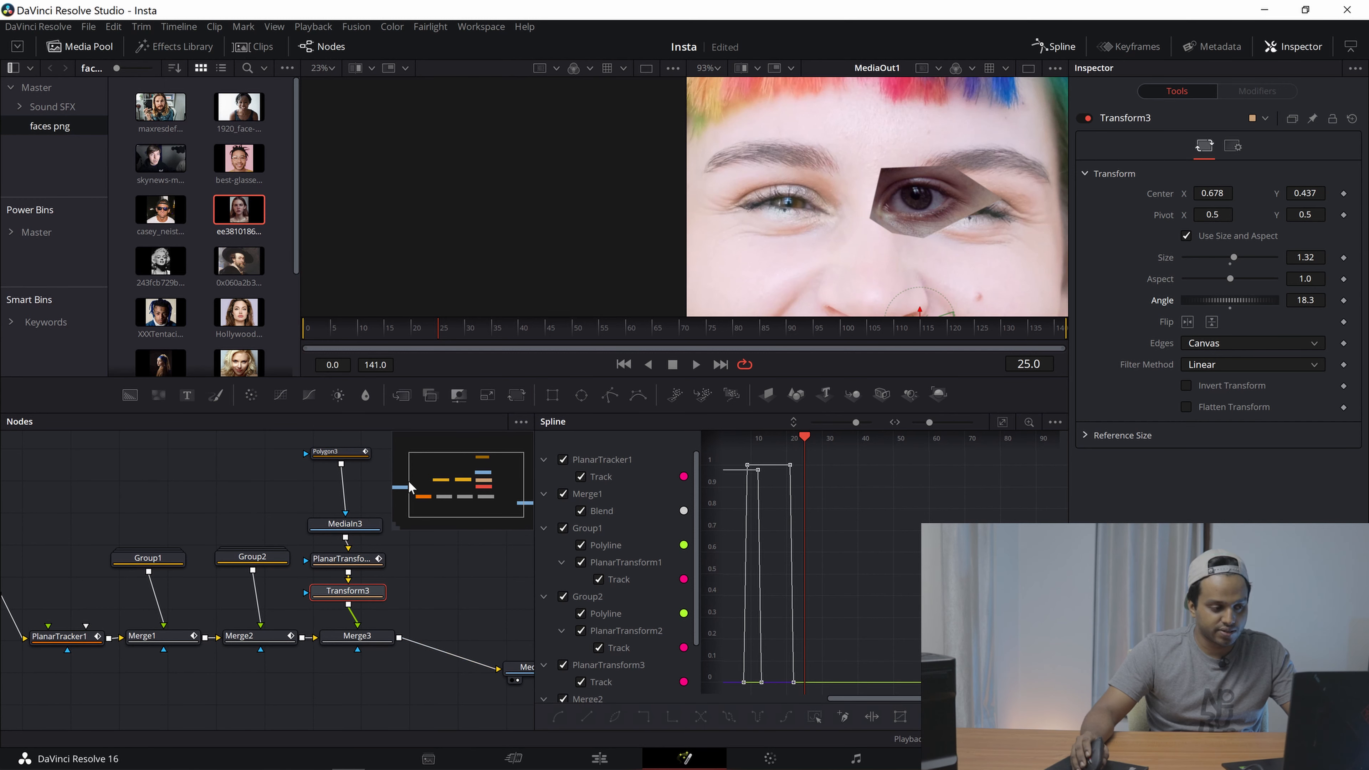
mouse_move(321, 458)
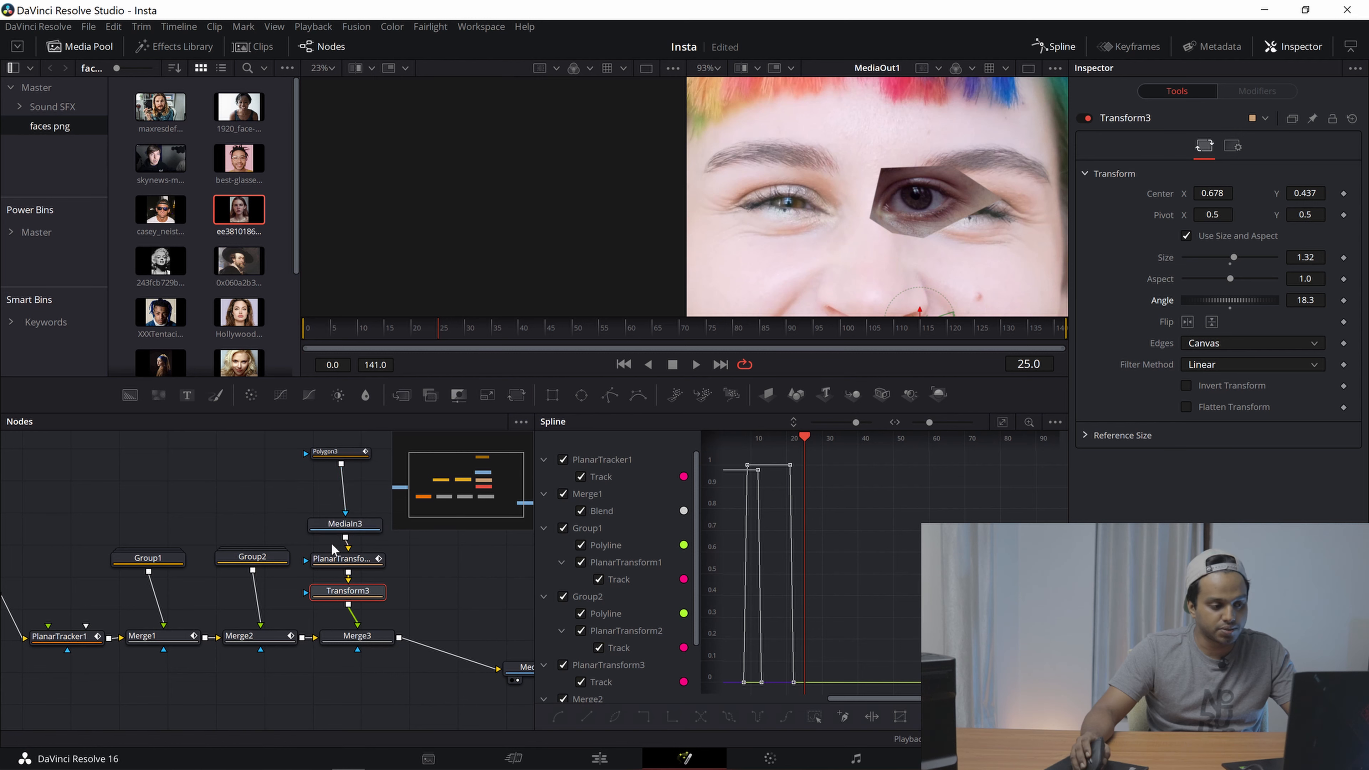
mouse_move(333, 537)
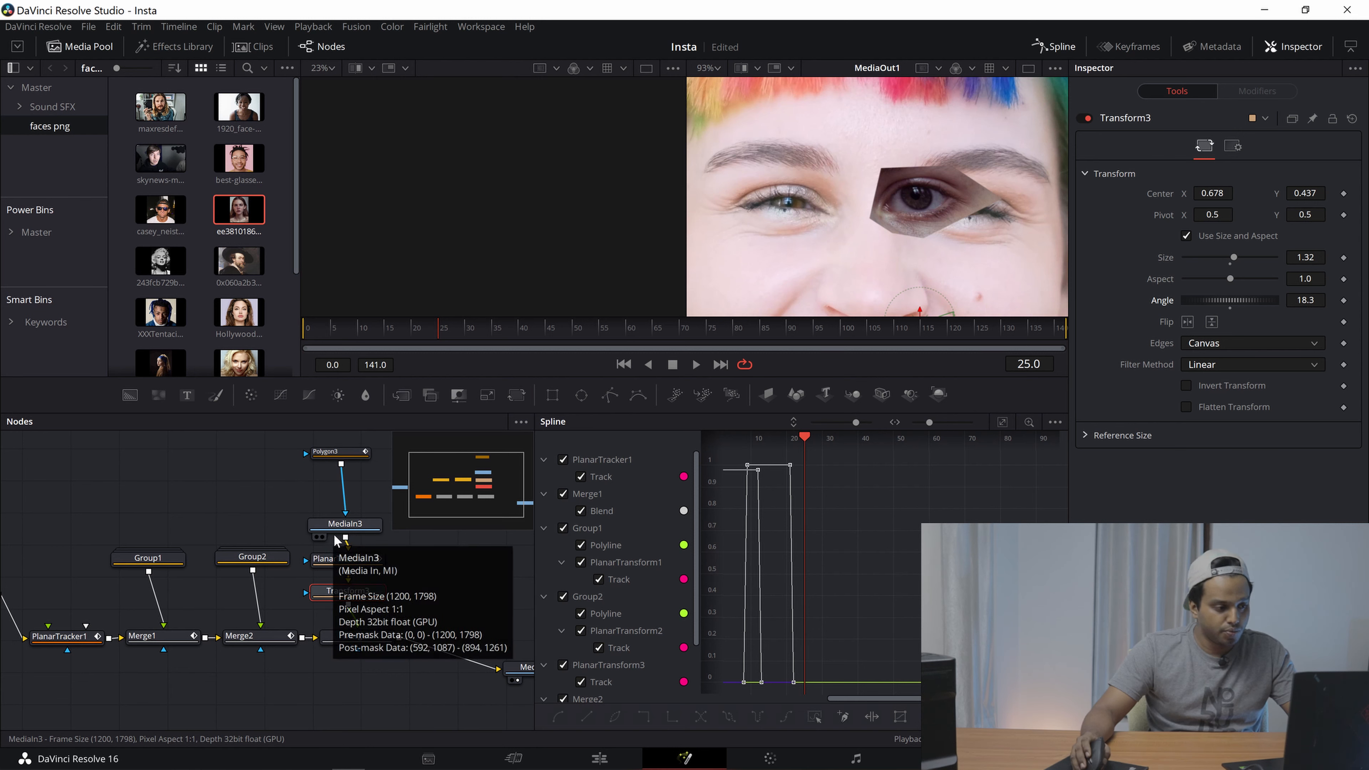
mouse_move(354, 573)
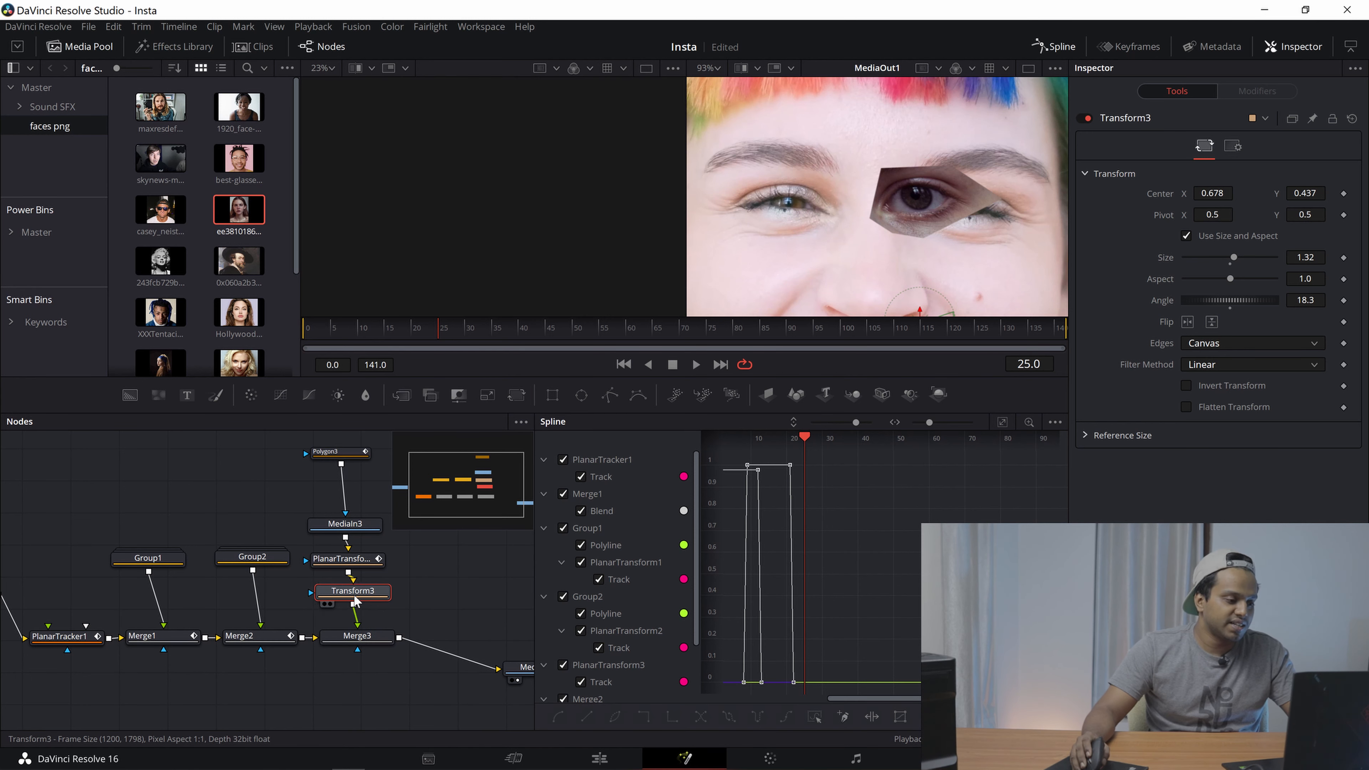
drag(349, 597, 357, 608)
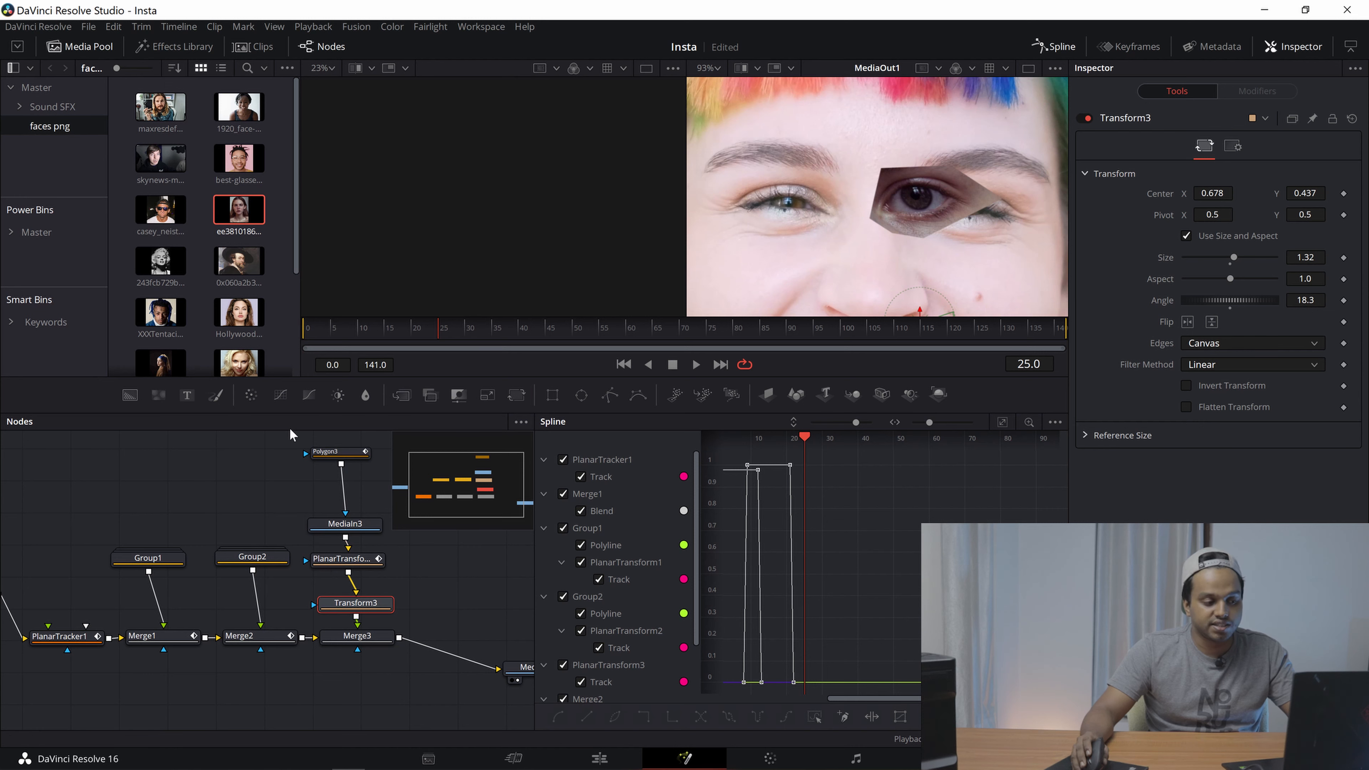
drag(351, 561, 349, 569)
click(350, 570)
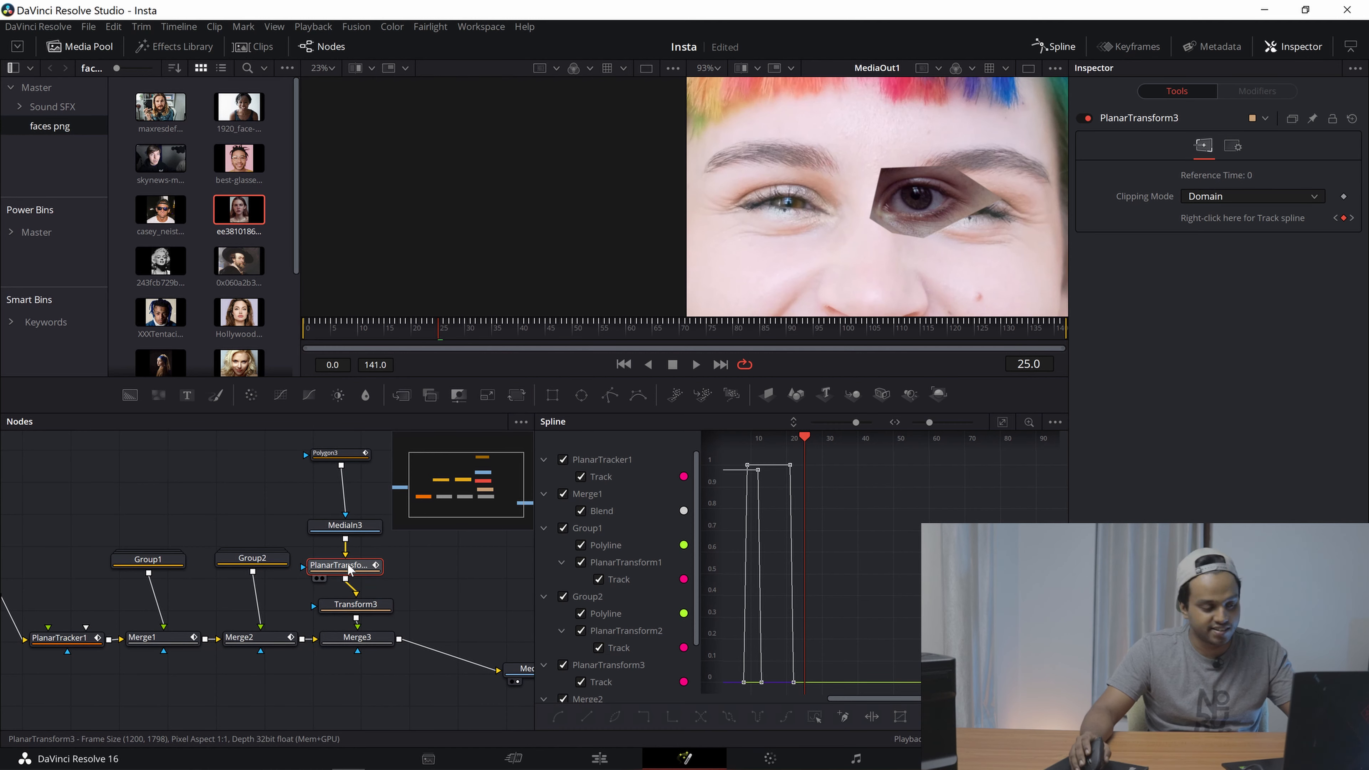
Shift and enlarge the eye with Transform3, setting Center X to 0.8 and Size to 2.02.
click(360, 609)
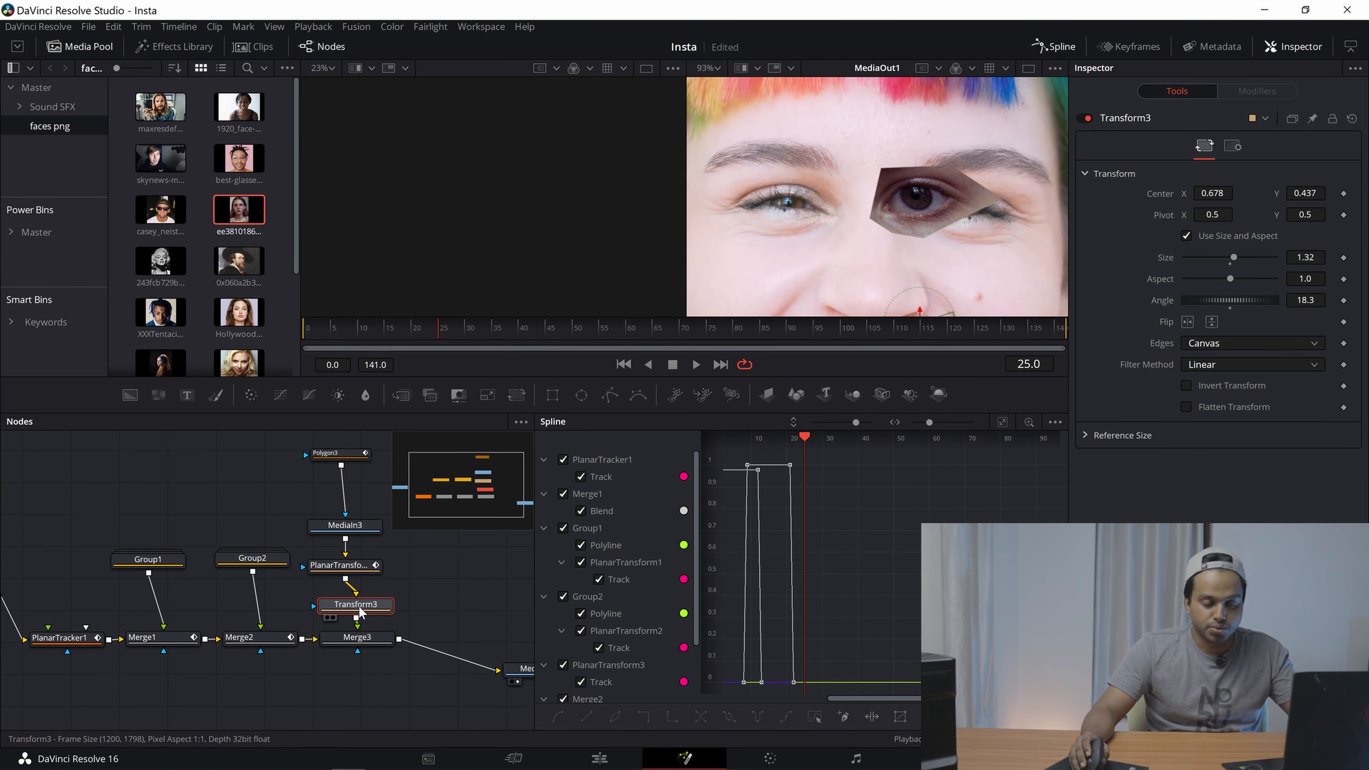
mouse_move(356, 619)
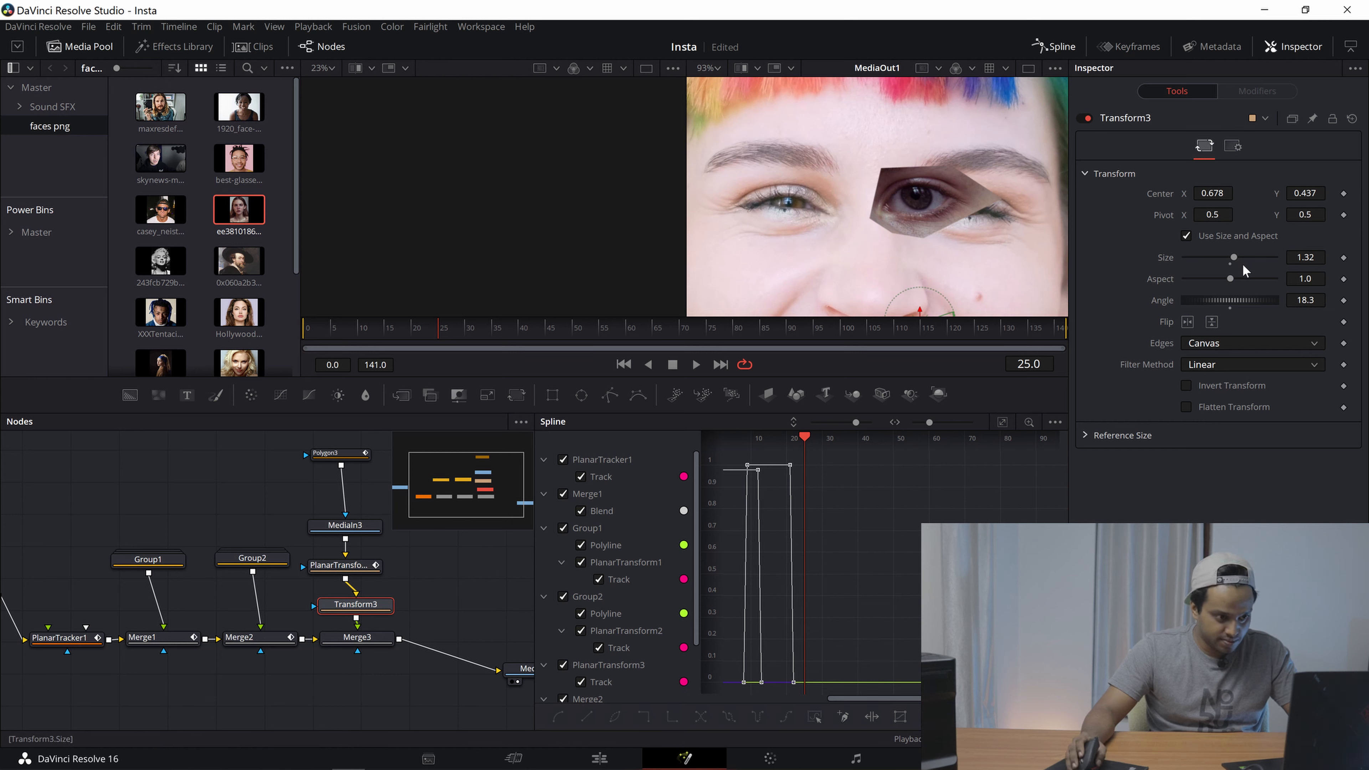
drag(1213, 193, 1254, 193)
drag(1234, 257, 1243, 257)
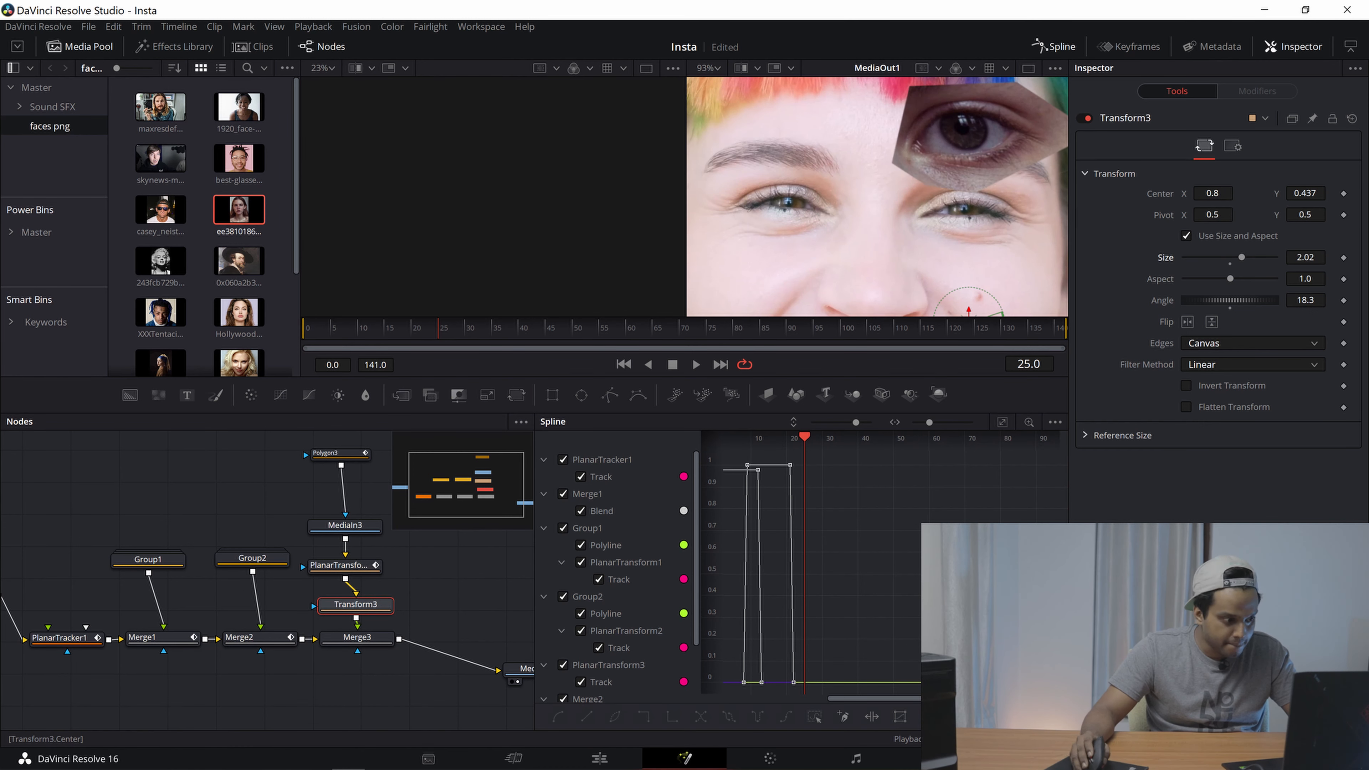